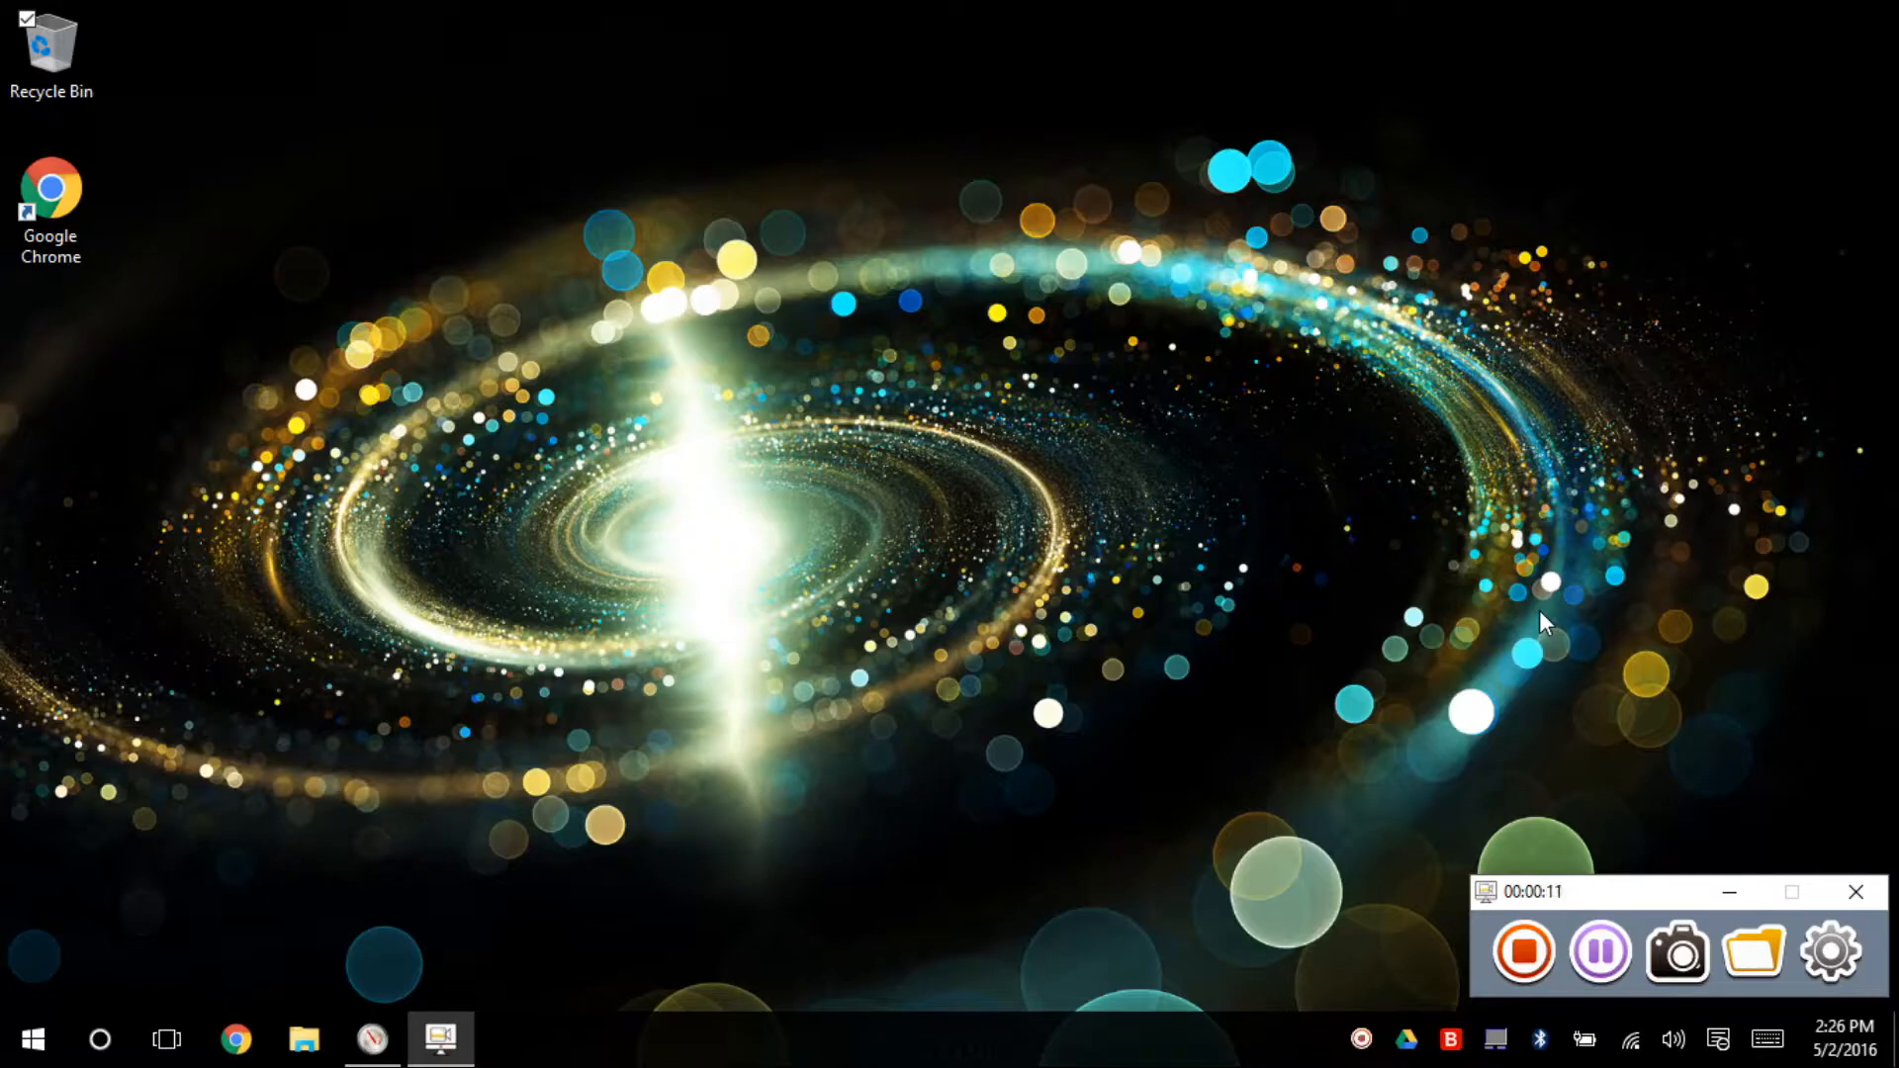
# Review the full list of installed programs in Programs and Features, and close the window.
pyautogui.press('super')
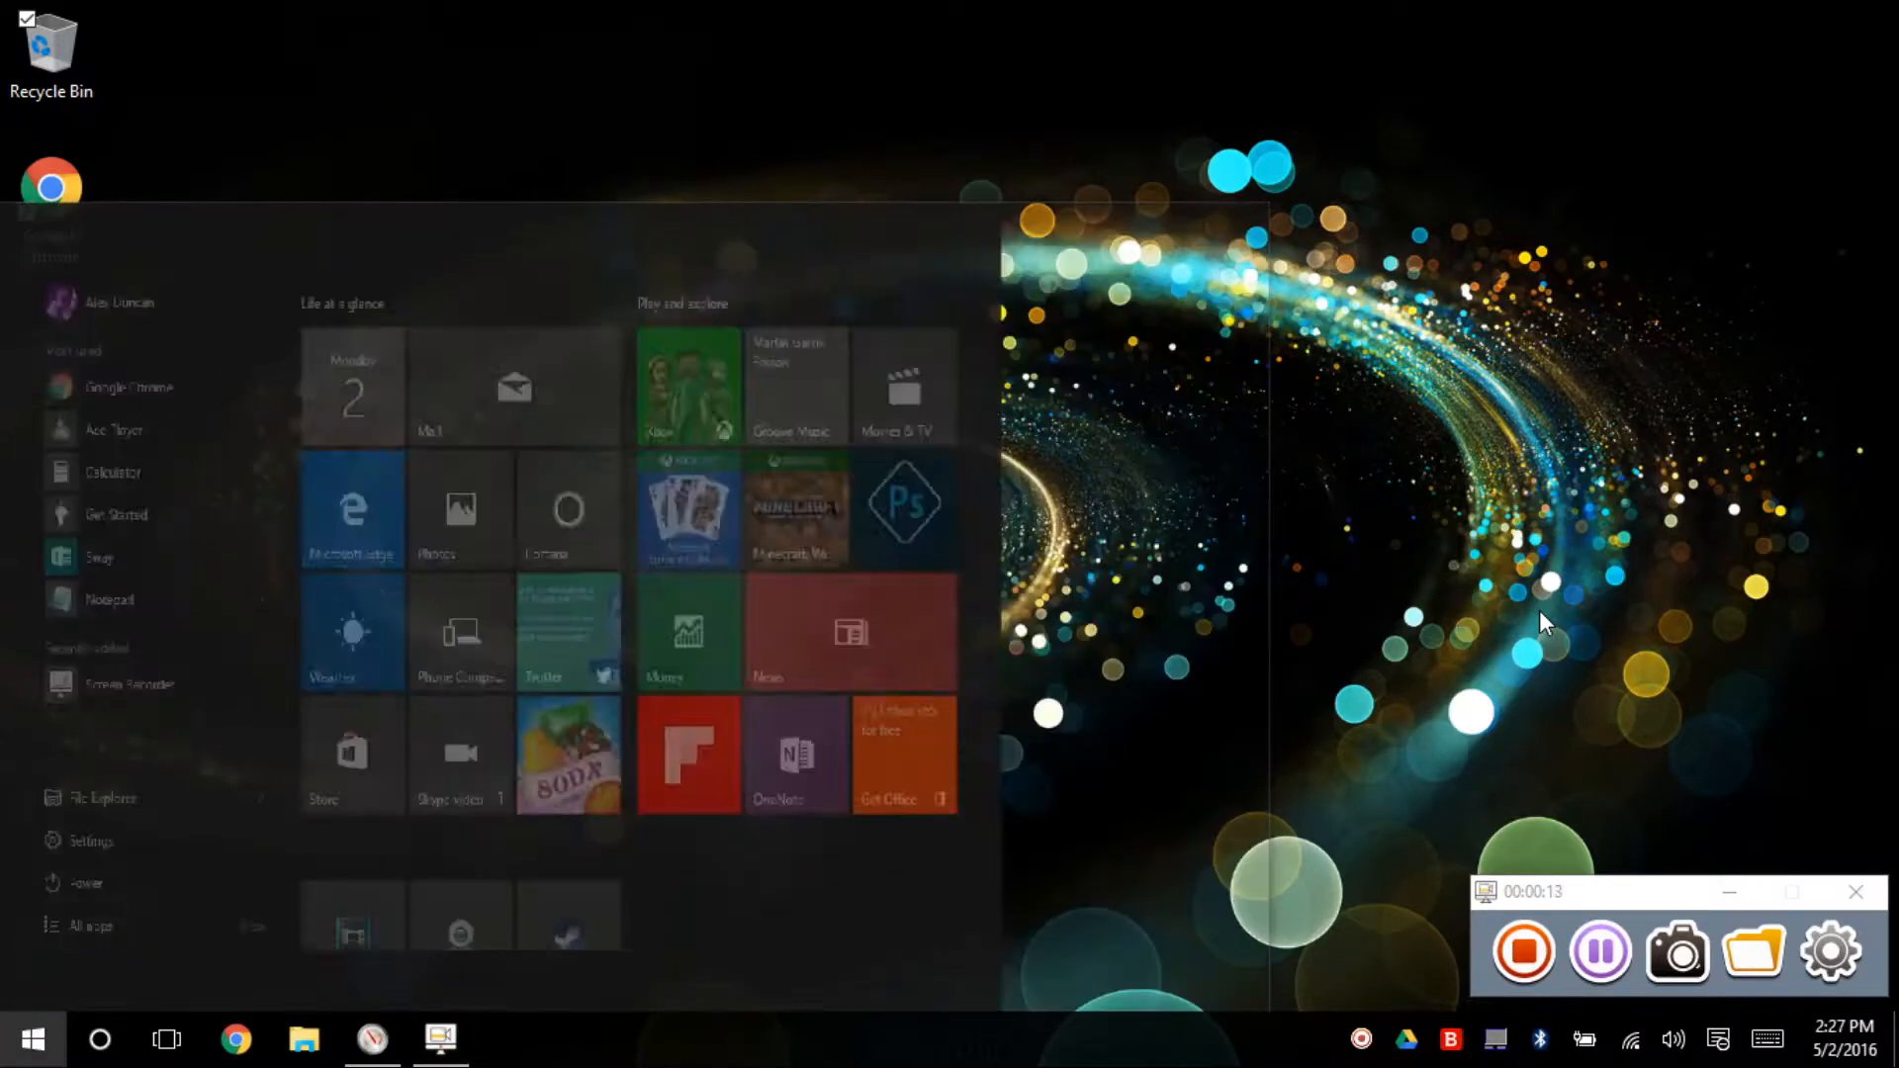
pyautogui.write('program')
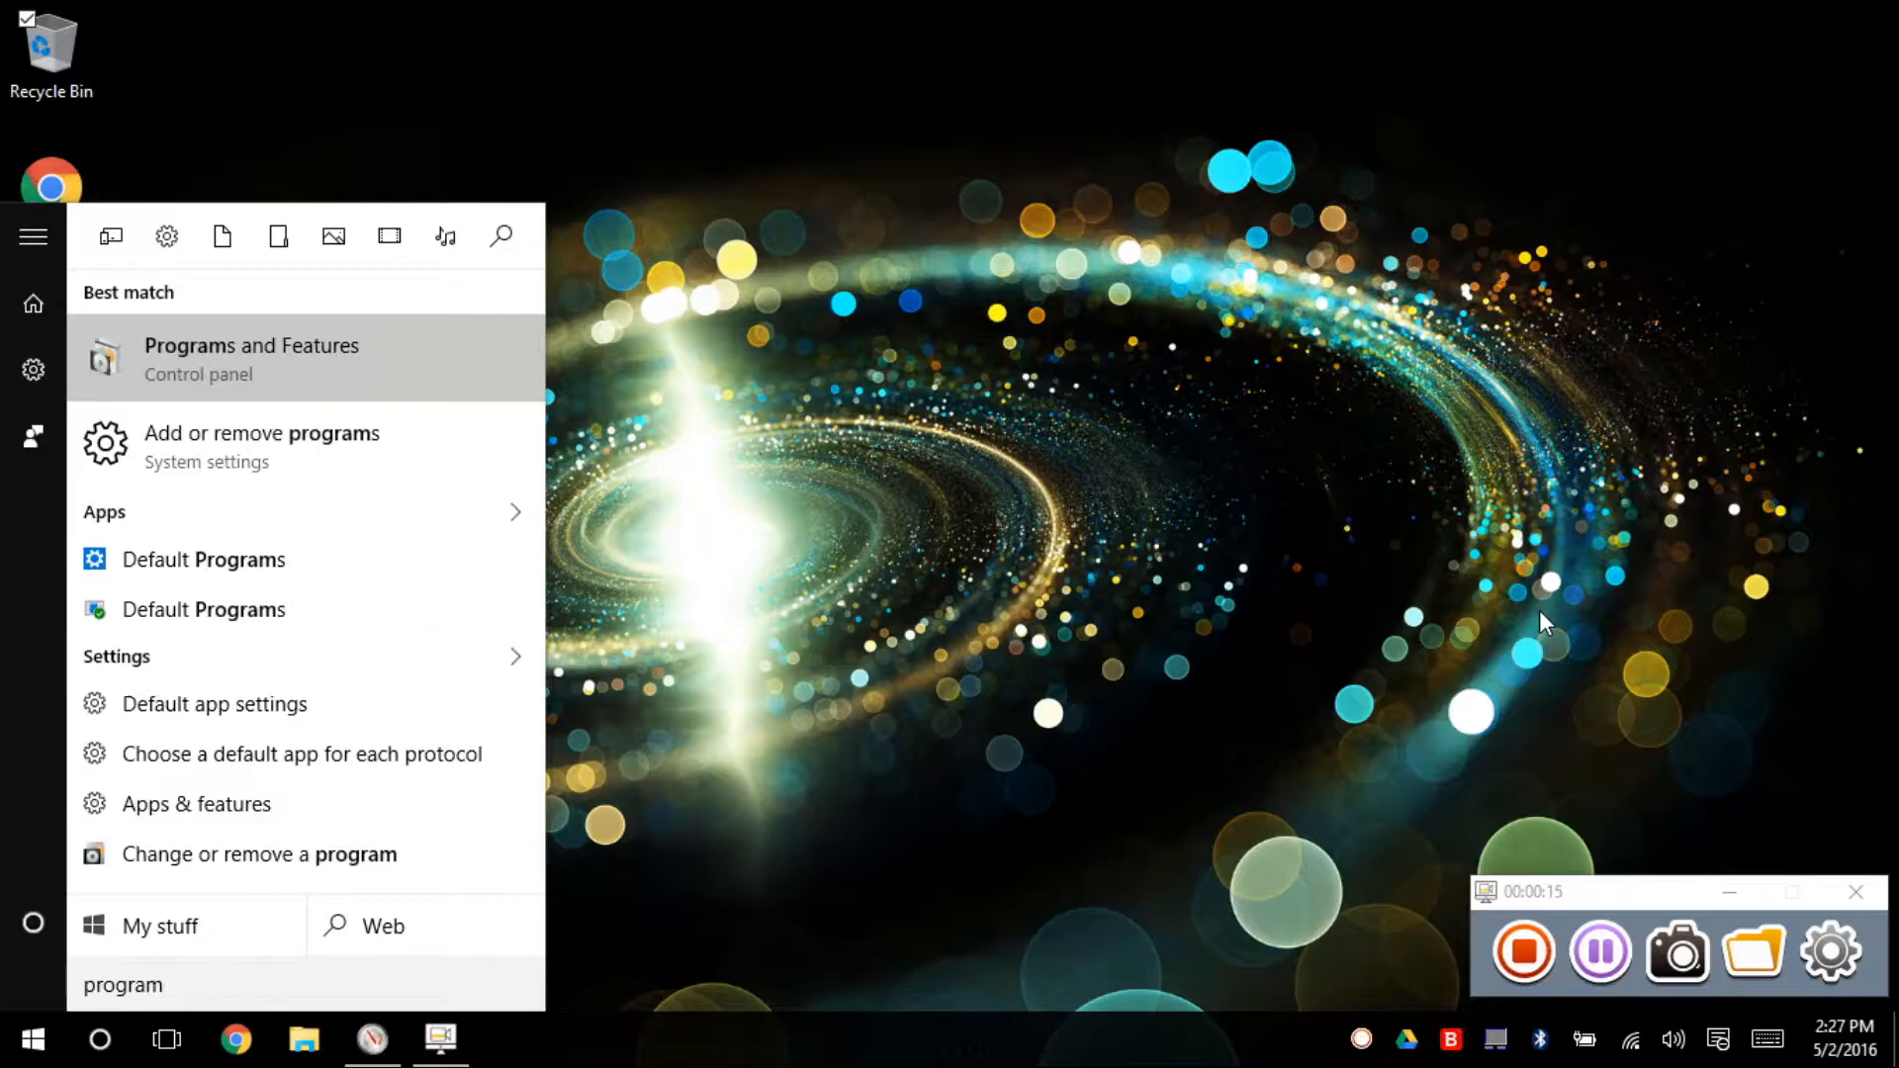
pyautogui.press('Return')
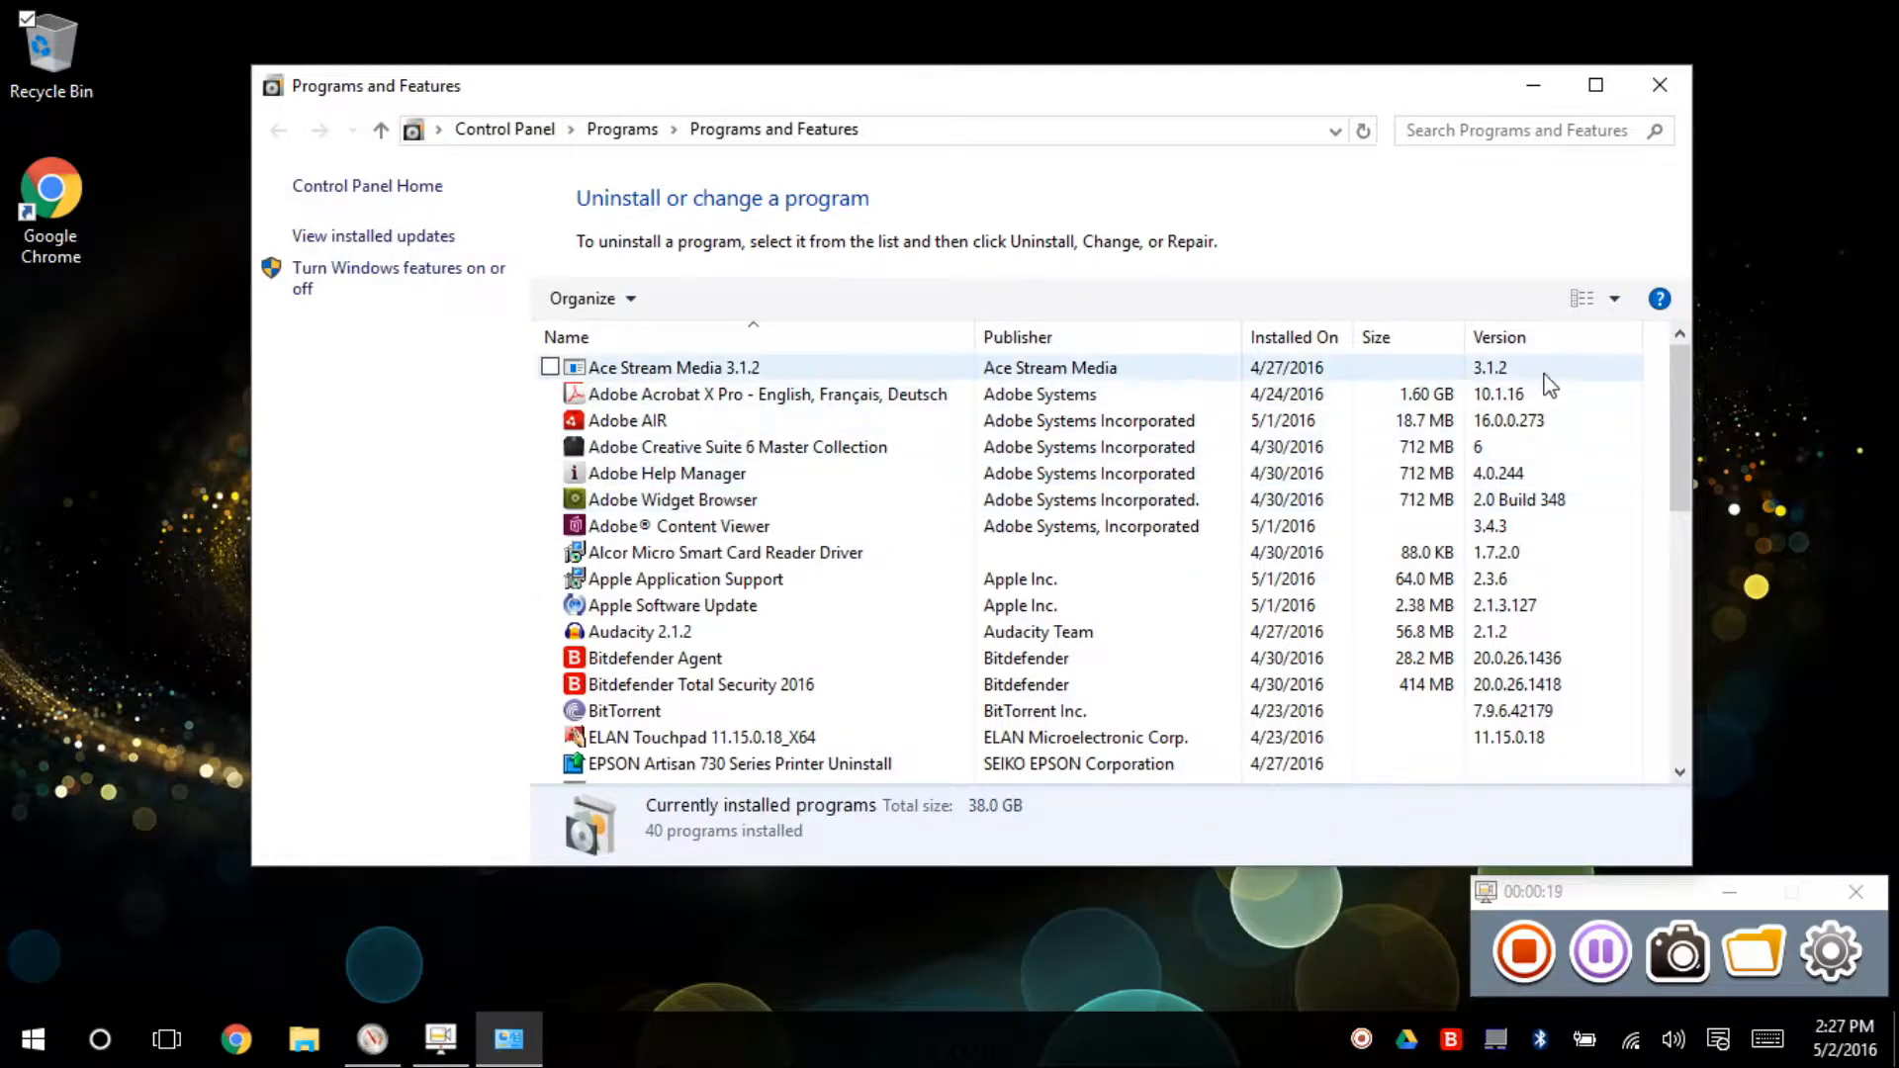
pyautogui.moveTo(1678, 402); pyautogui.dragTo(1684, 703)
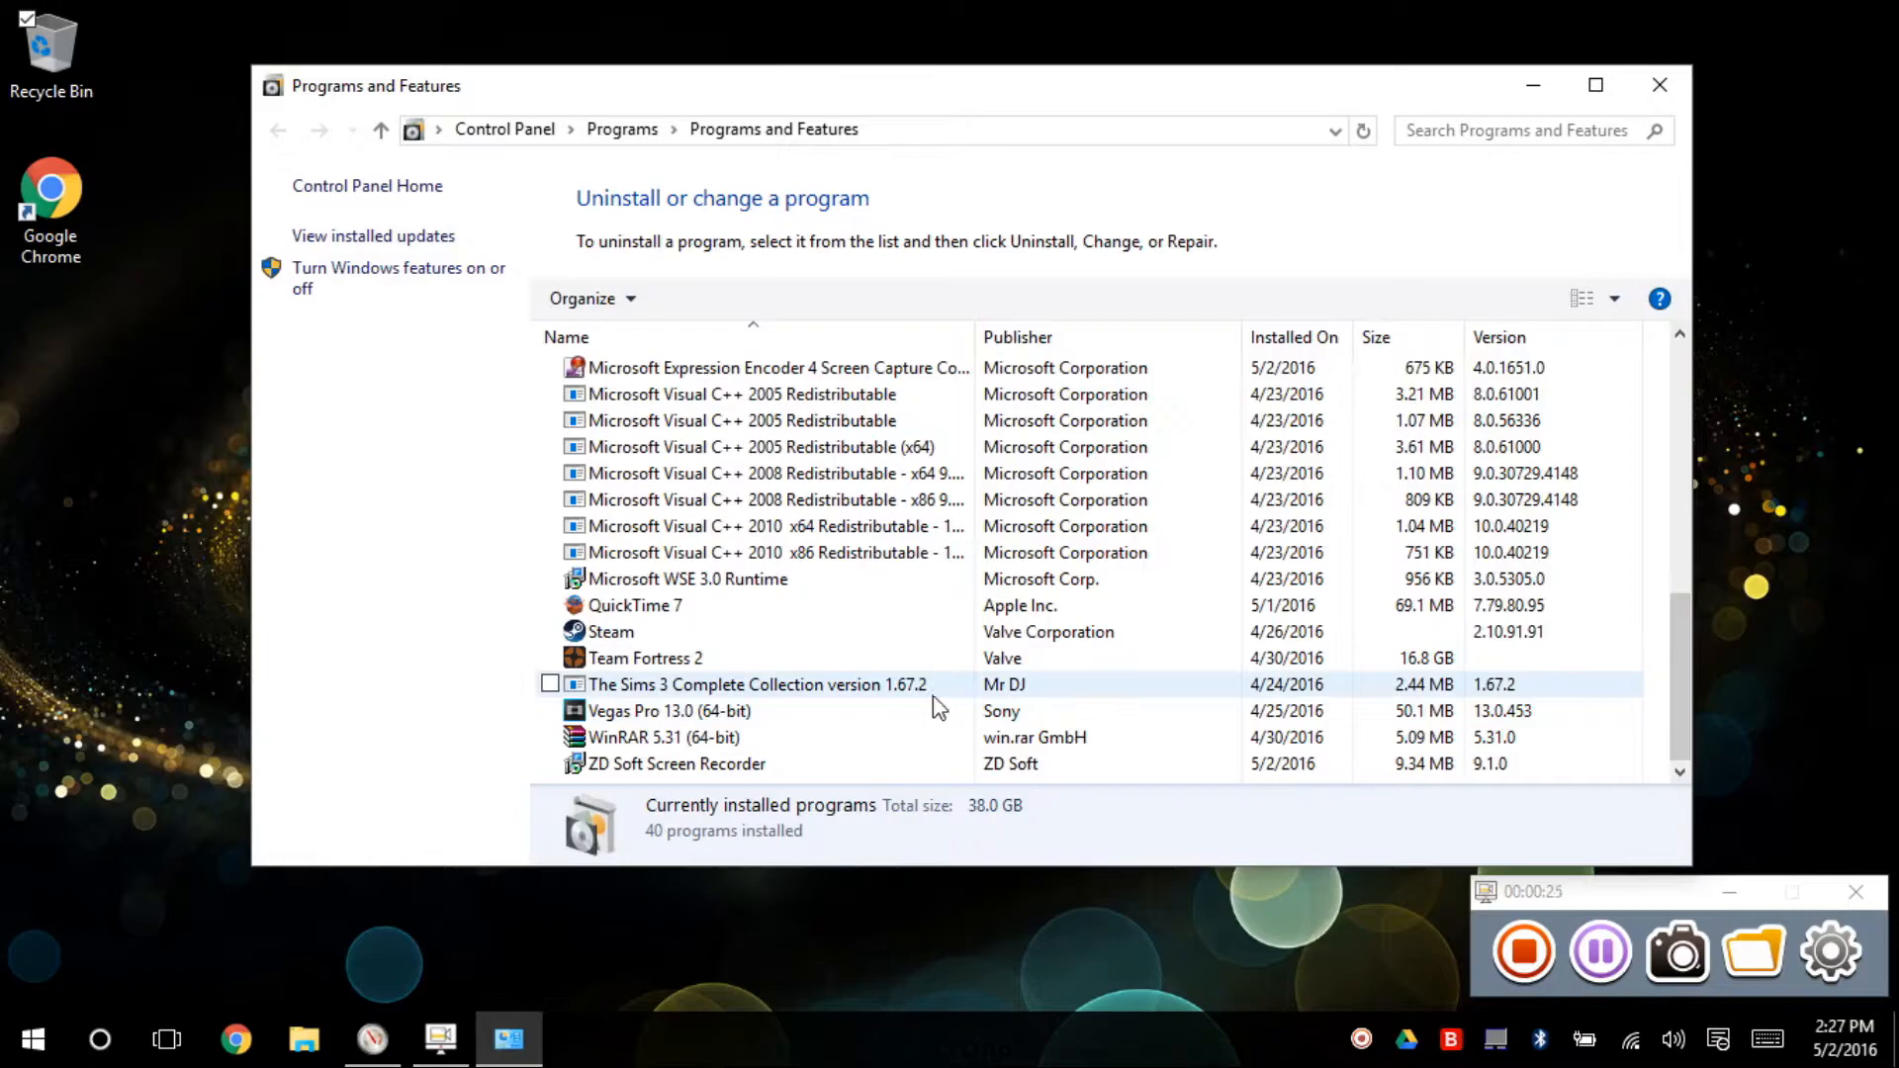
pyautogui.click(1680, 89)
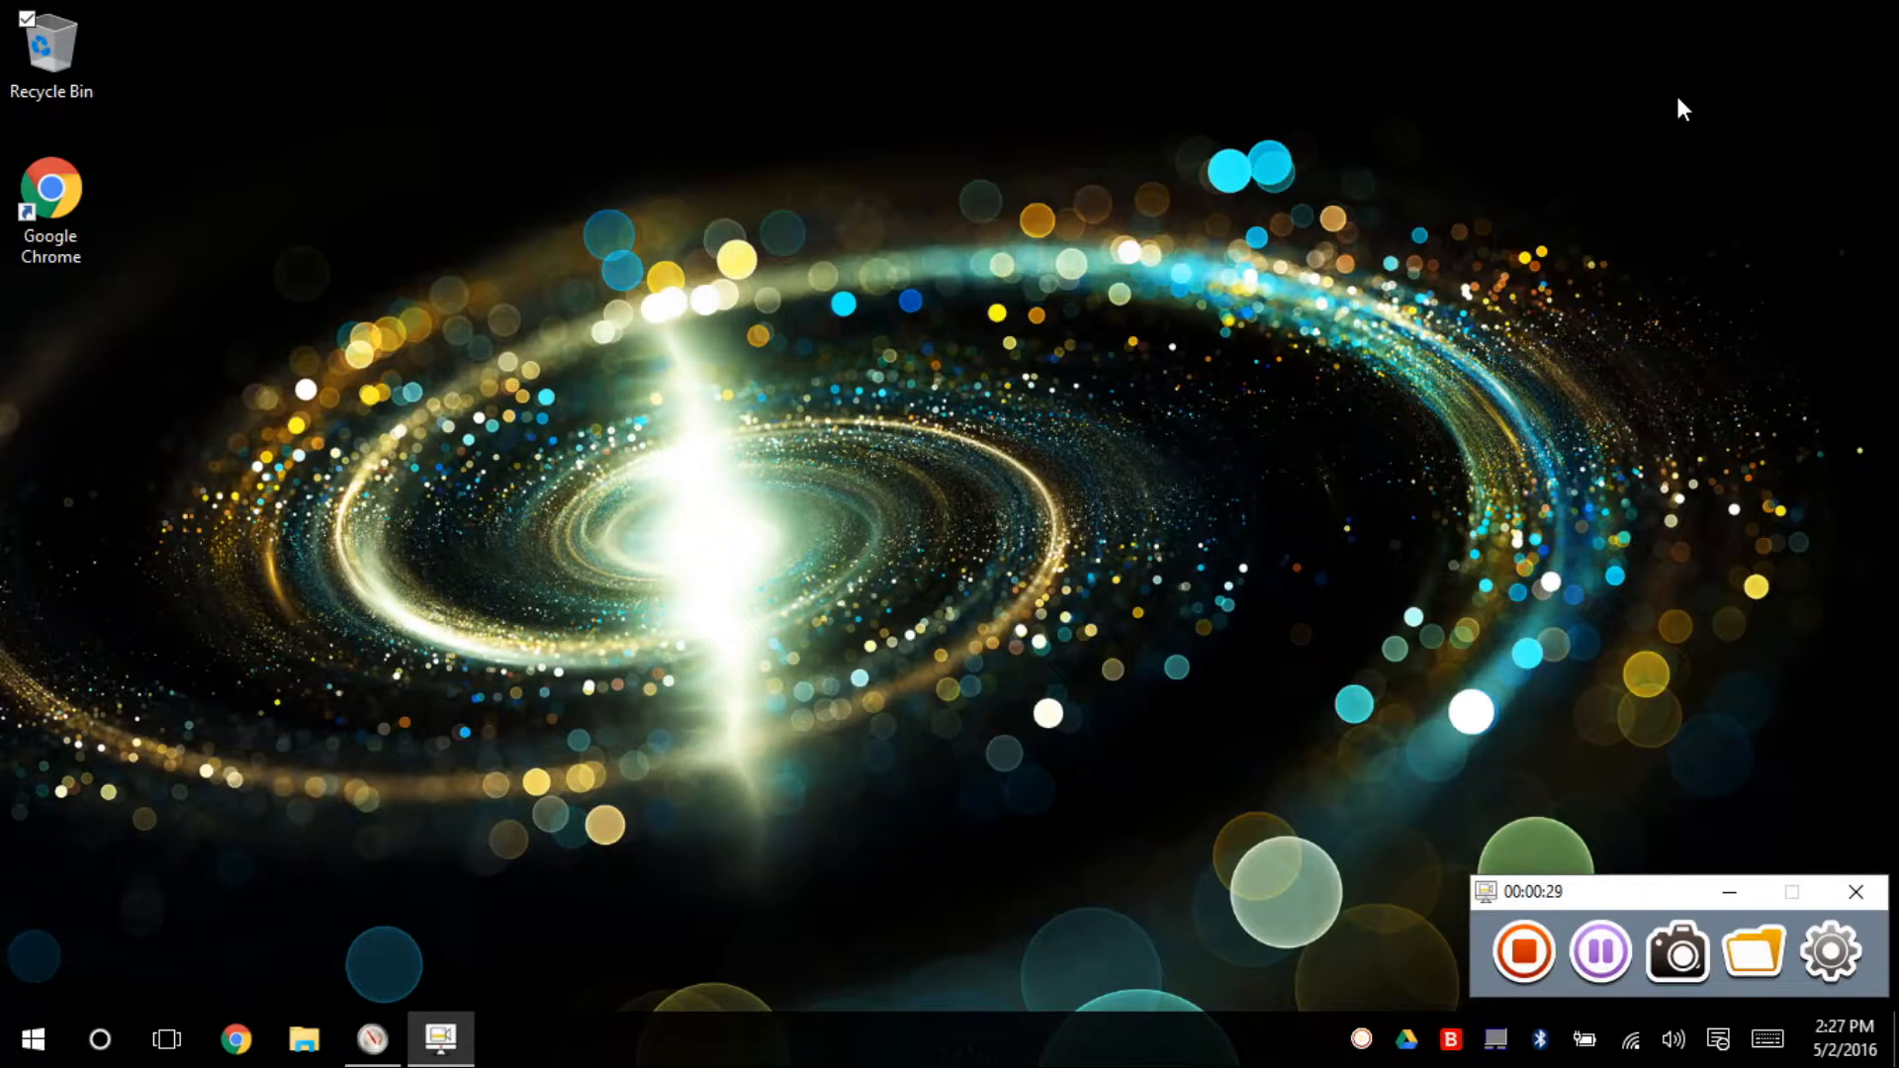
# Start Disk Cleanup, and check the System Diagnostics report's progress in Resource and Performance Monitor while it scans.
pyautogui.press('super')
pyautogui.write('clean')
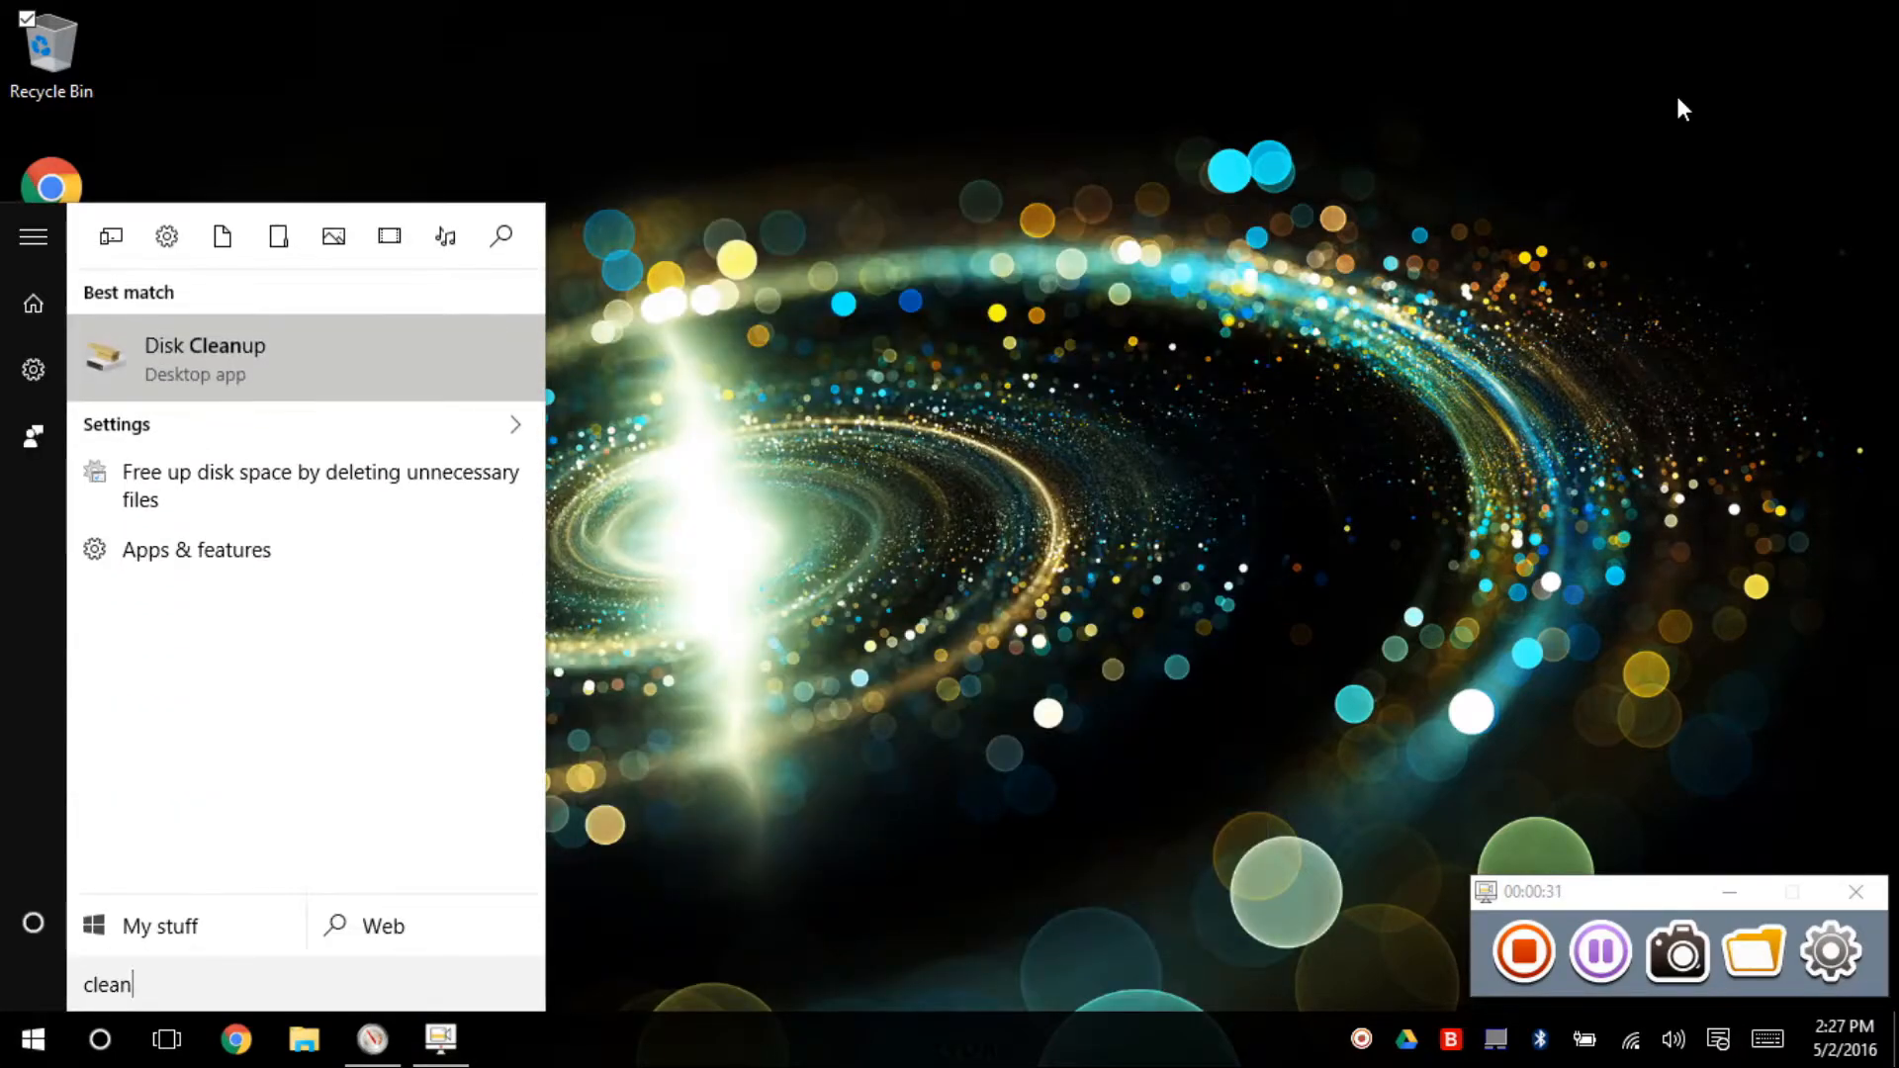
pyautogui.press('Return')
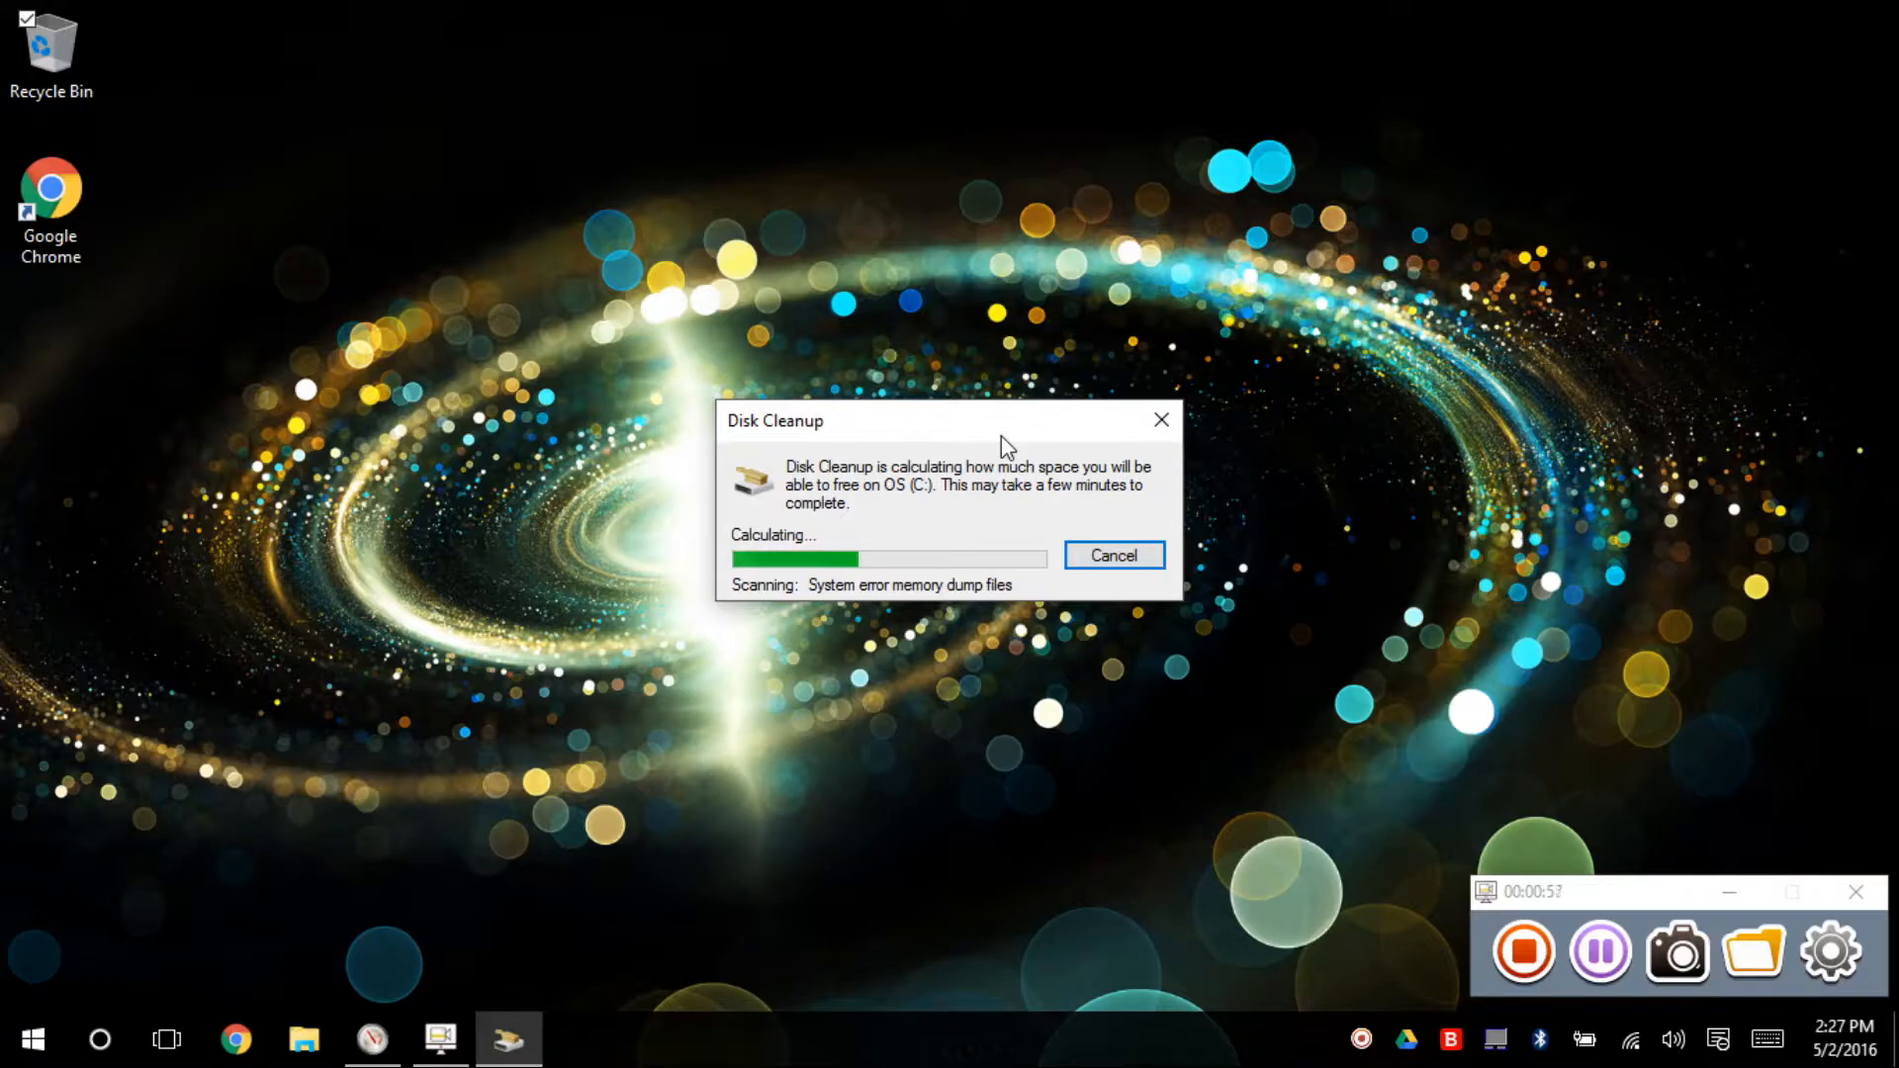
pyautogui.click(372, 1038)
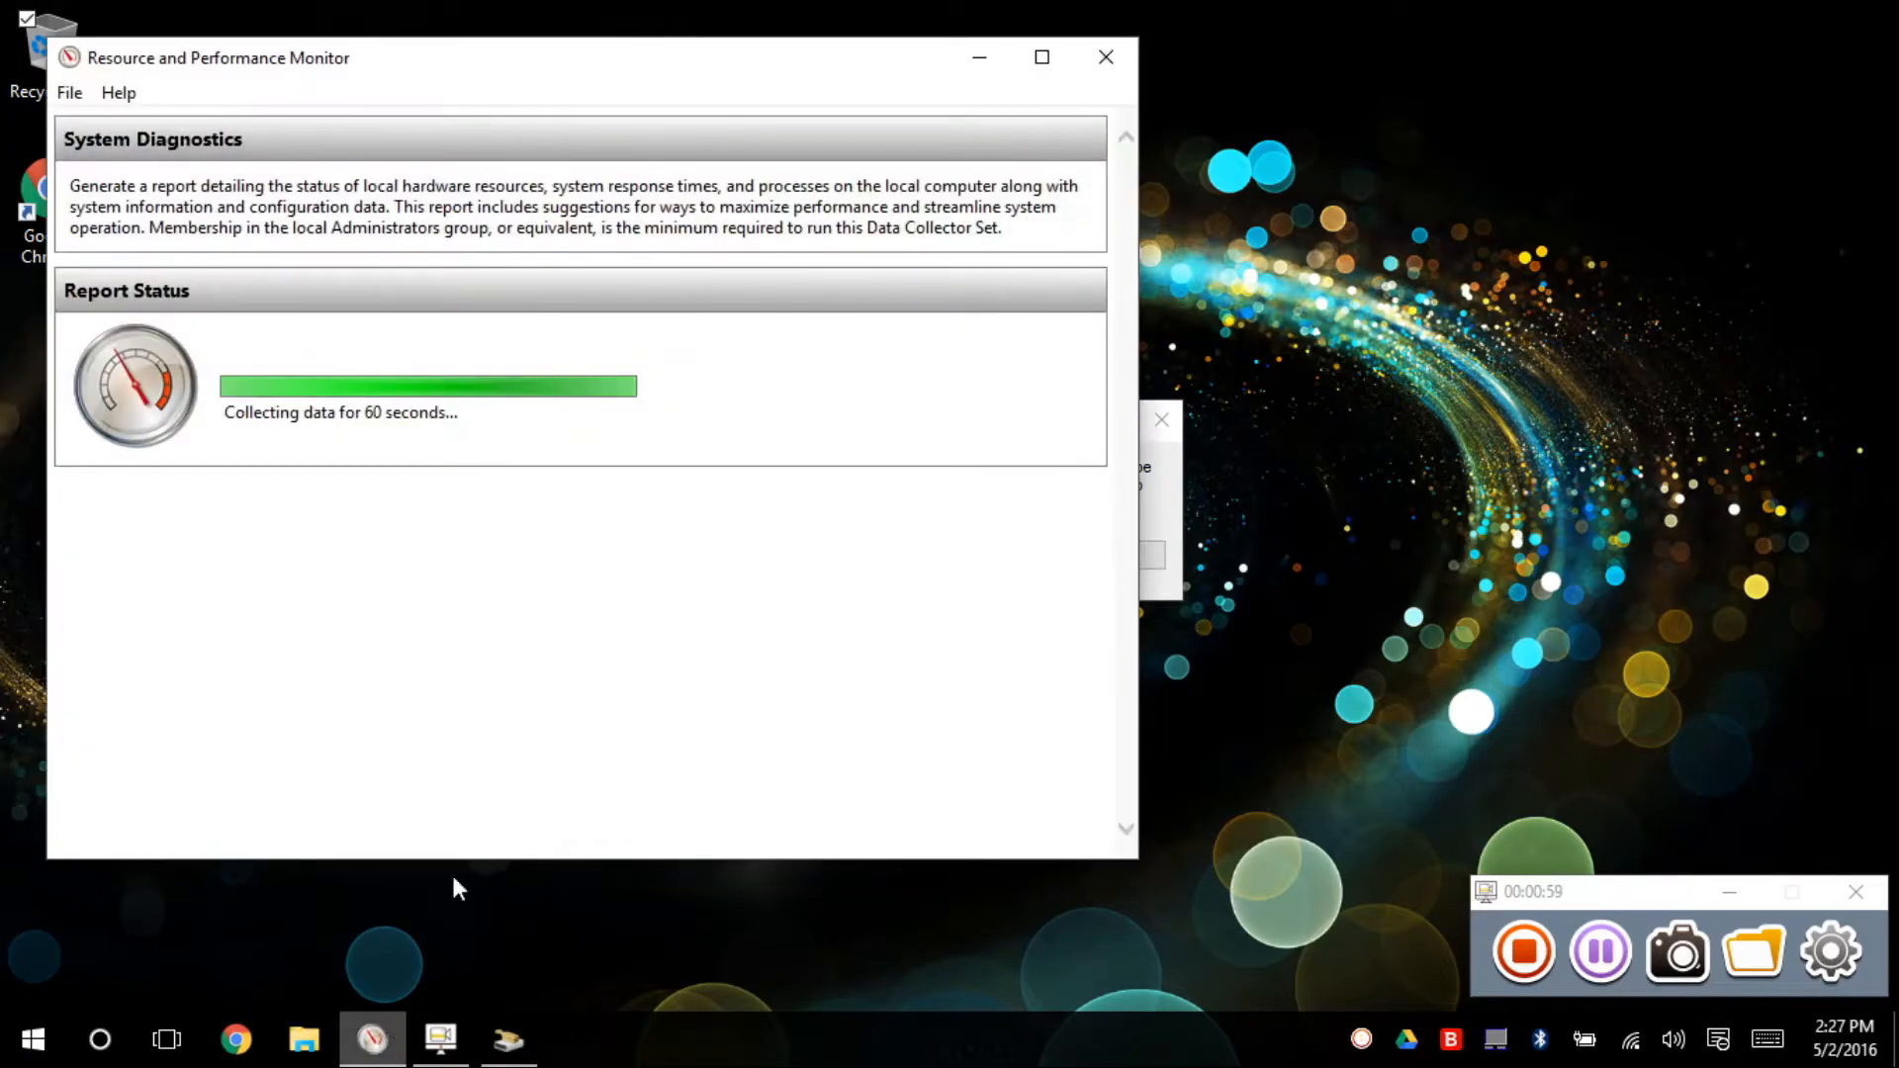
pyautogui.click(979, 59)
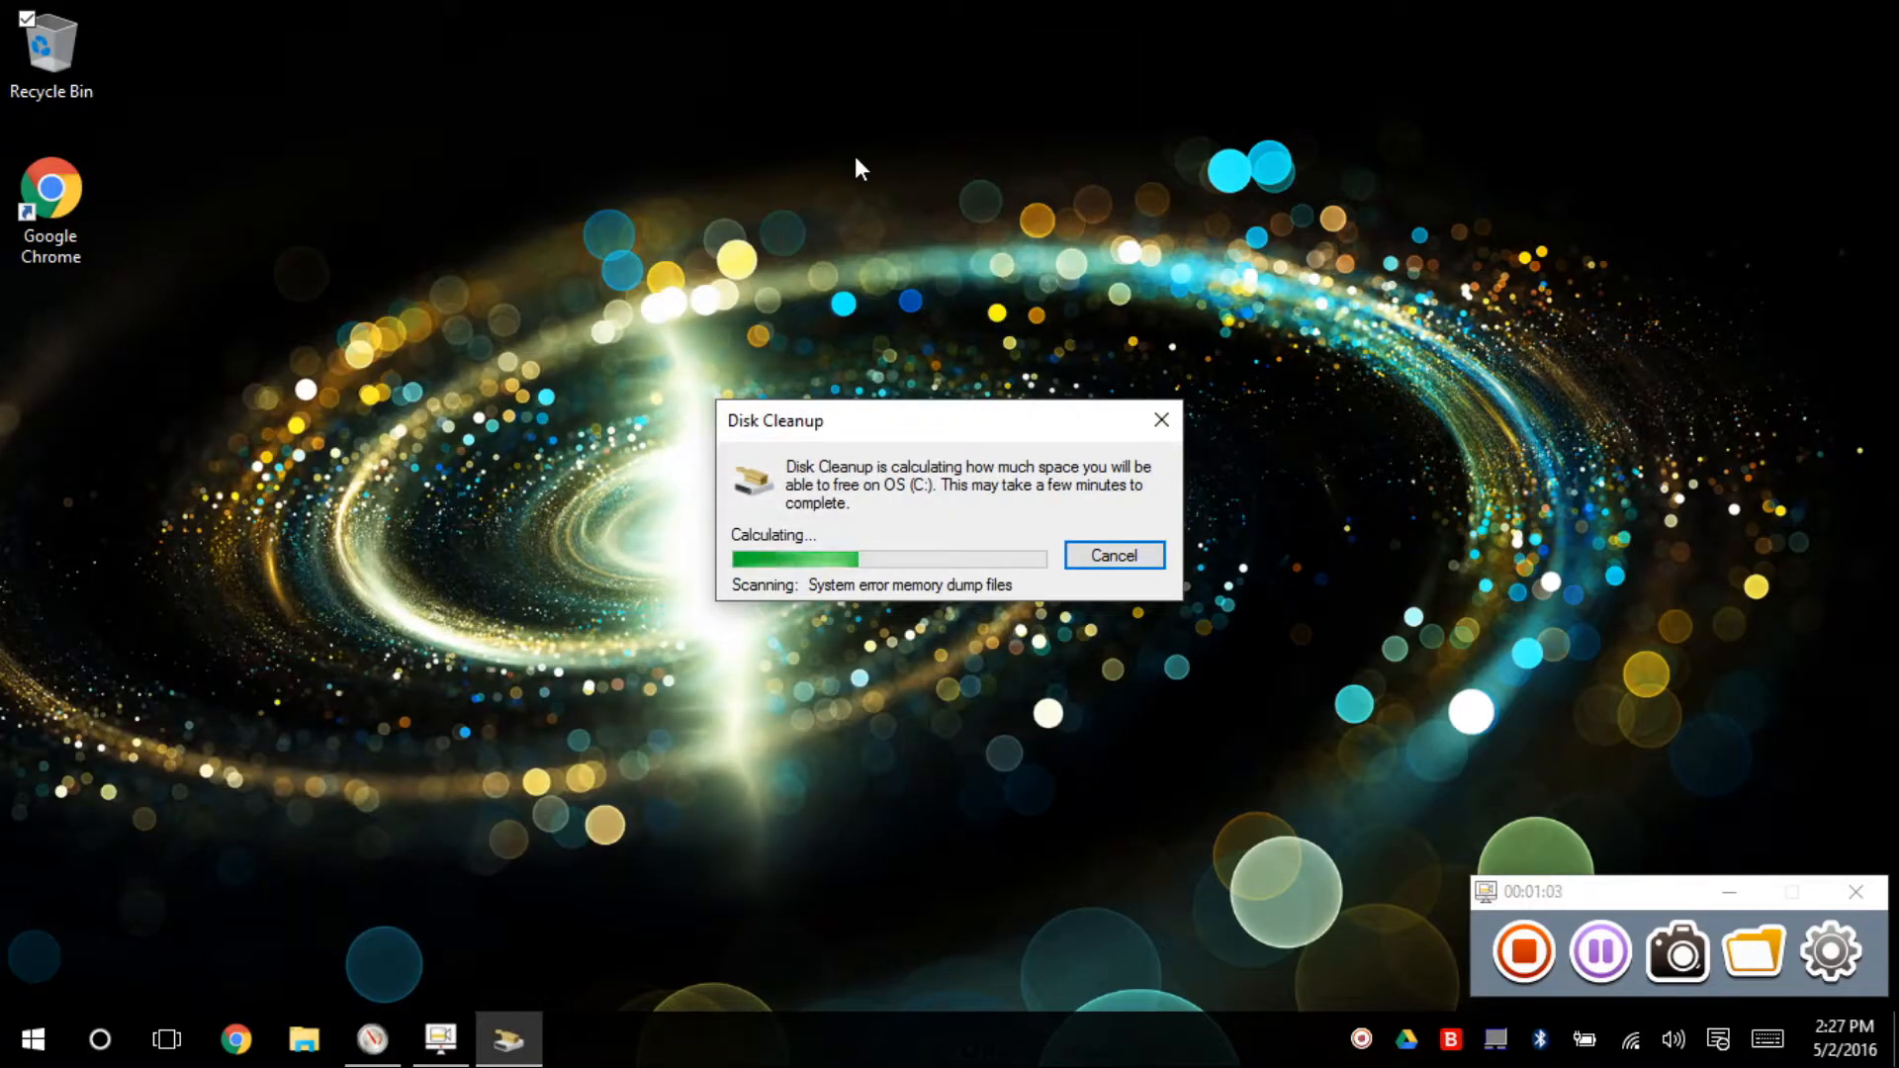
# Run msconfig and show the boot settings in System Configuration.
pyautogui.press('super+r')
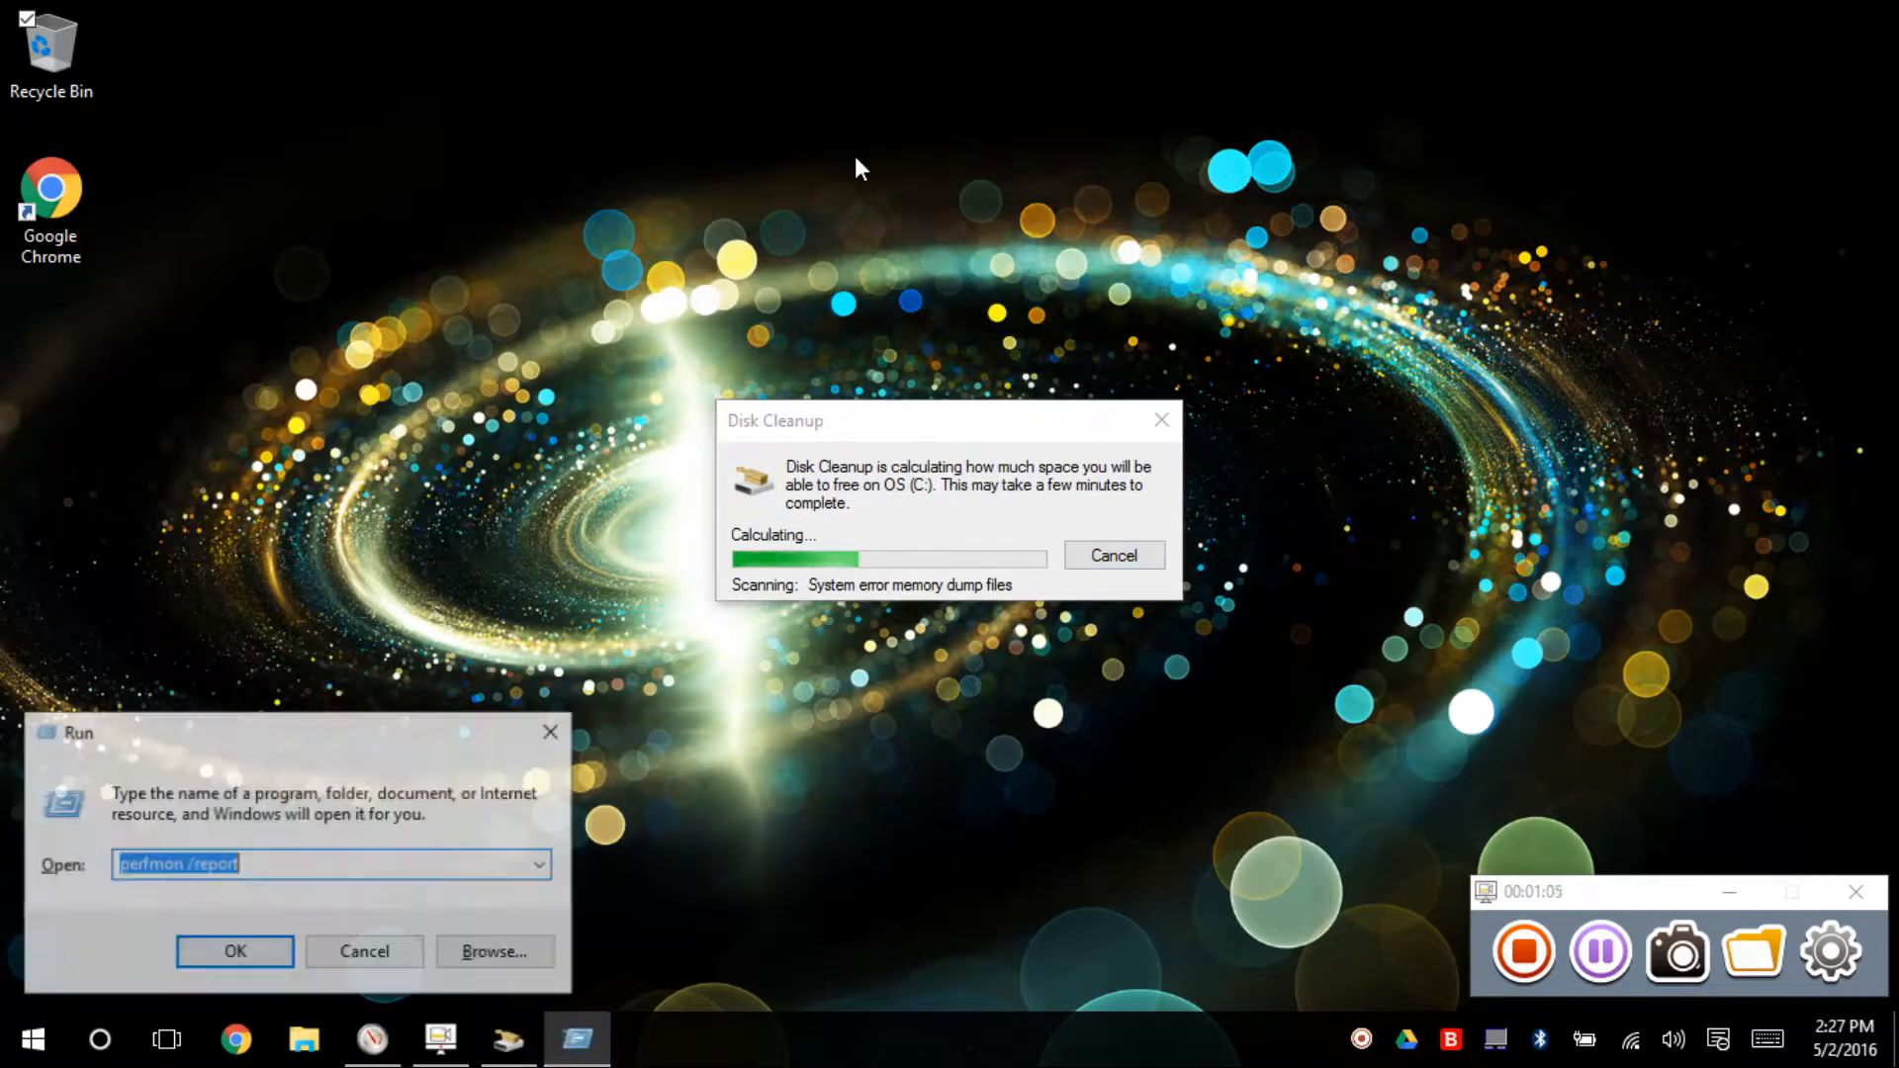
pyautogui.write('msconfig')
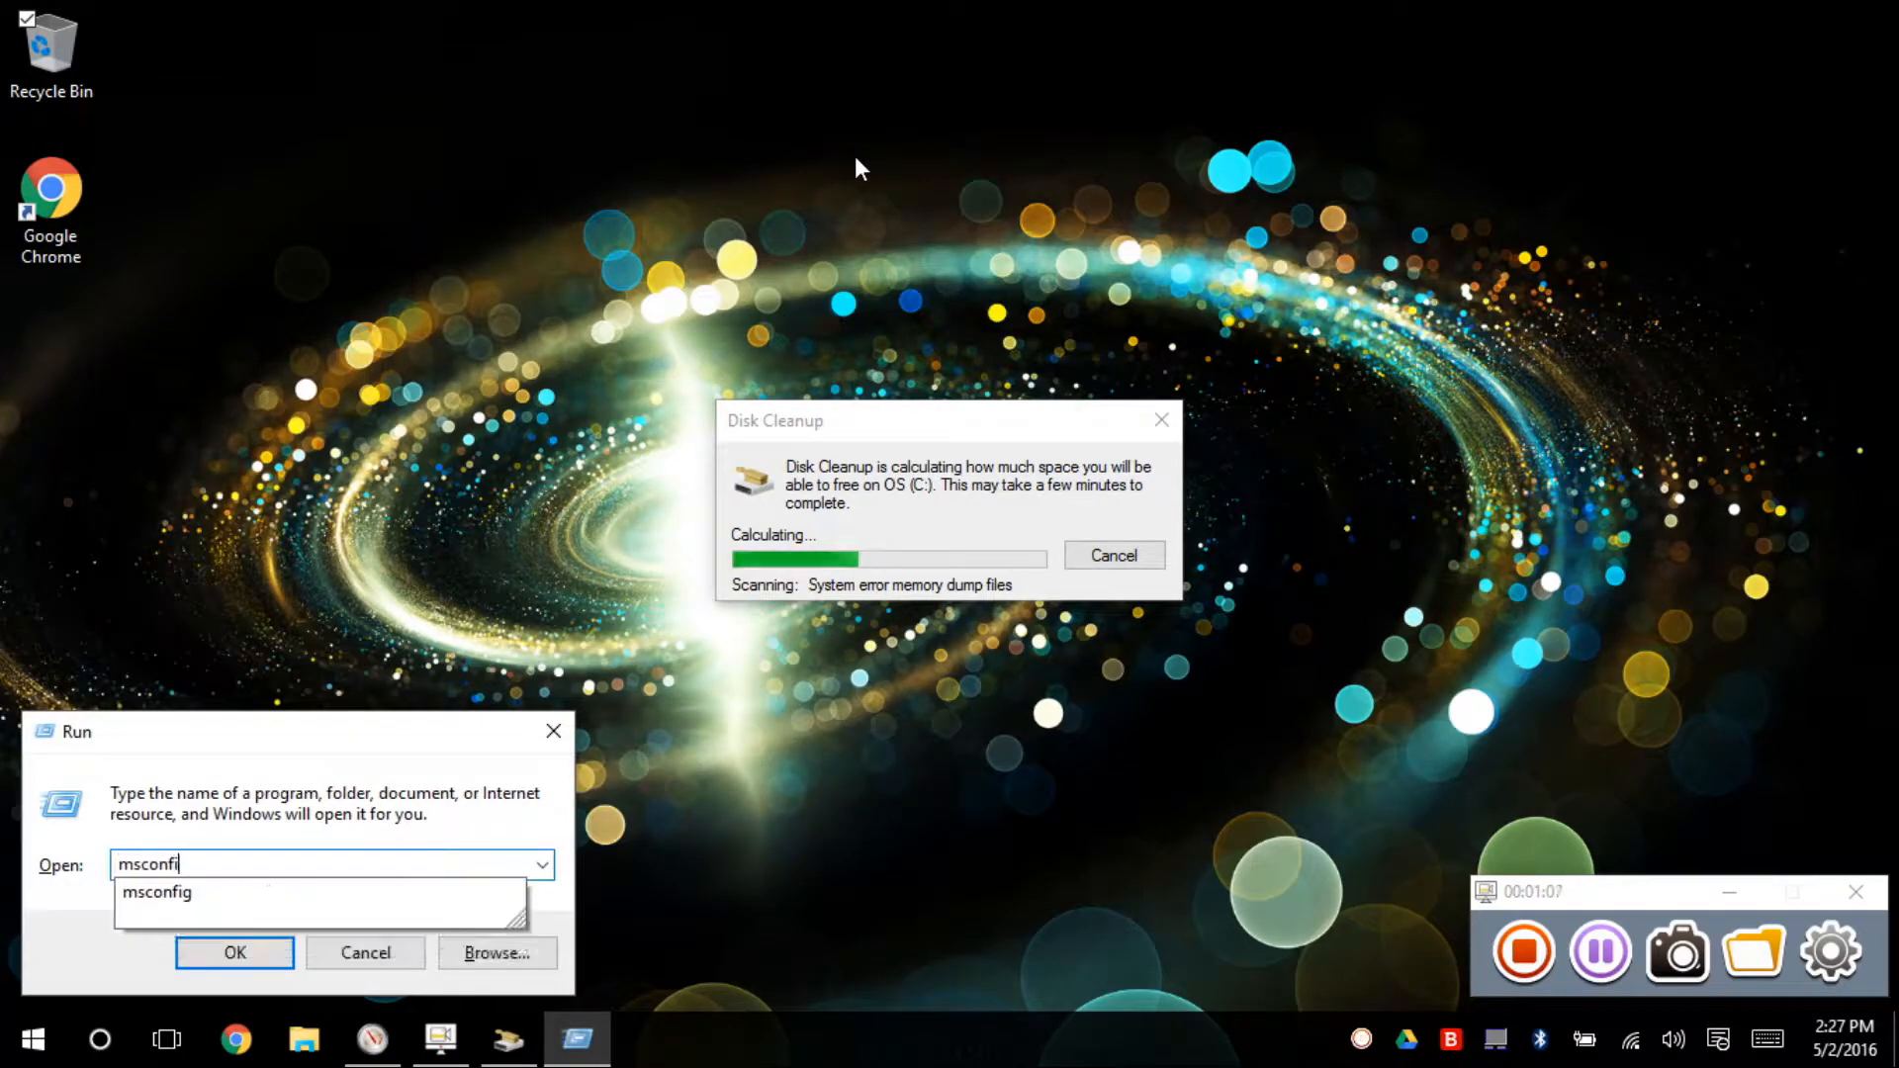
pyautogui.press('Return')
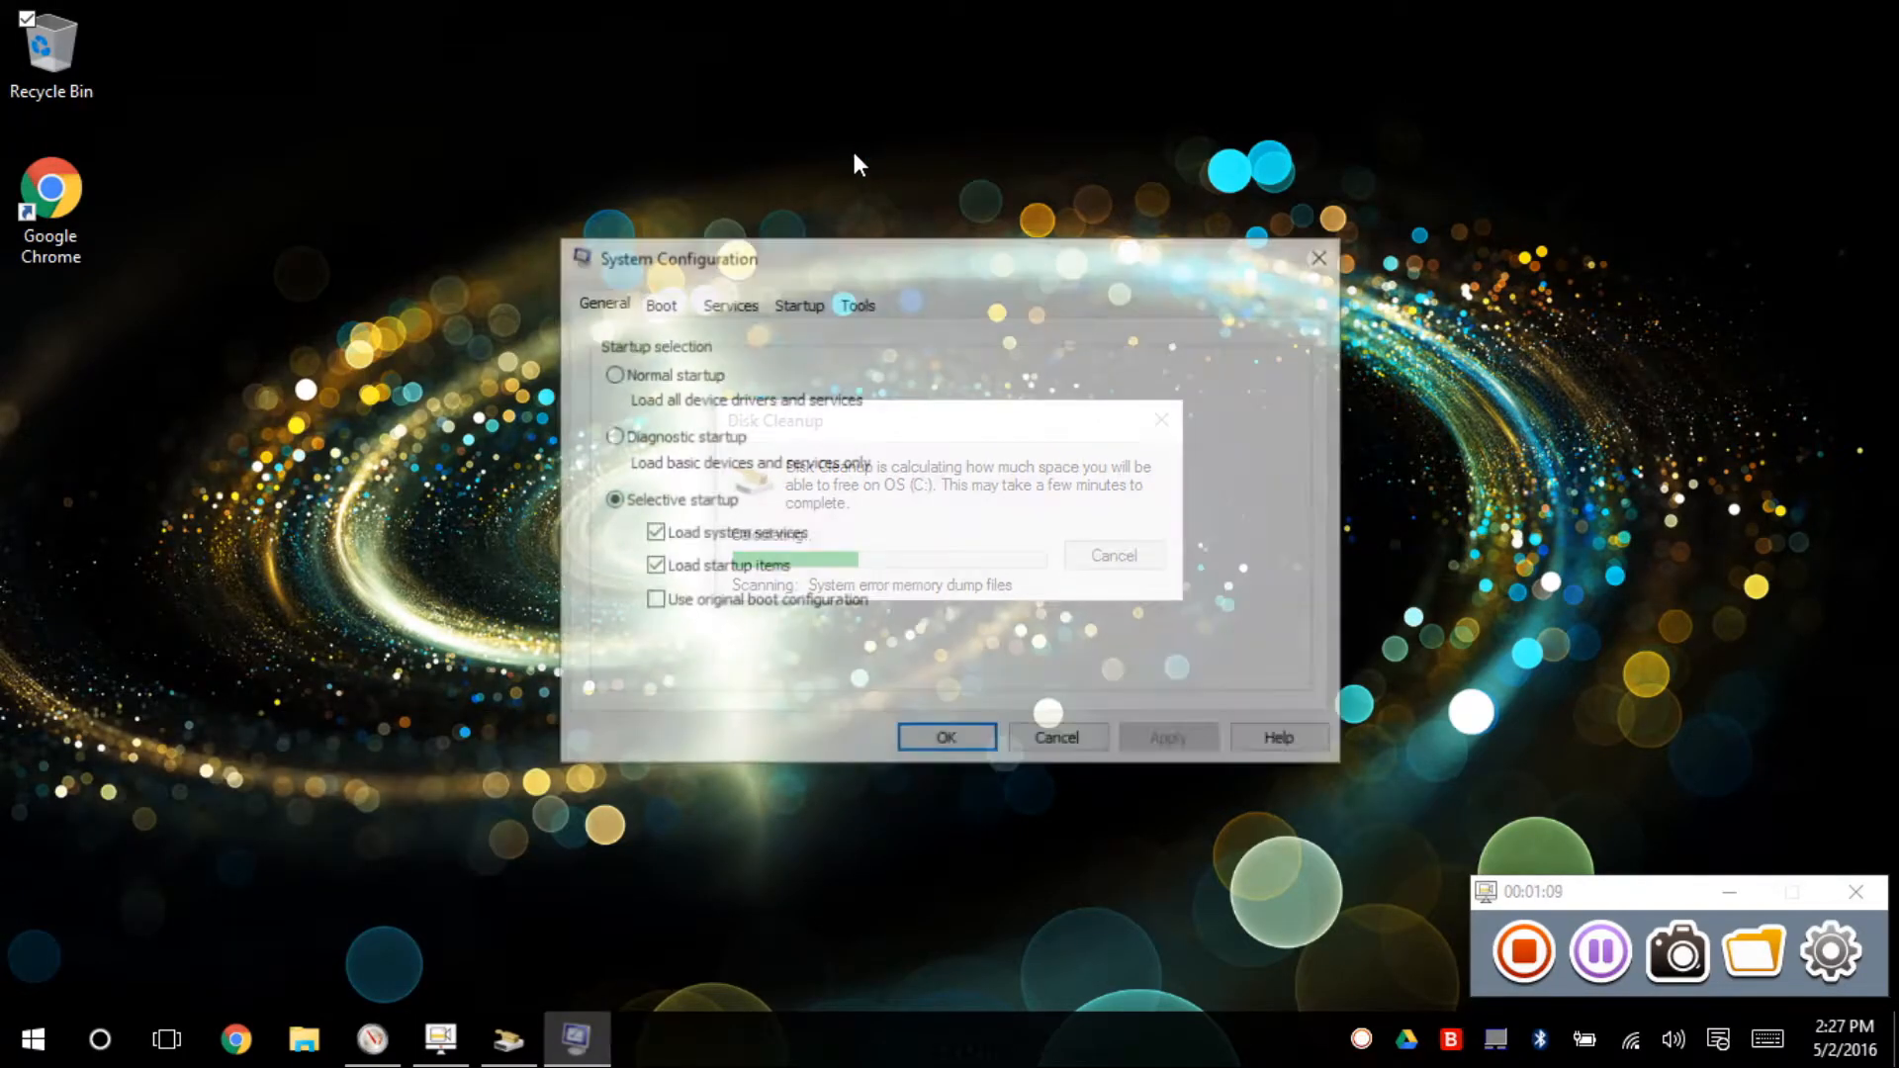
pyautogui.click(672, 312)
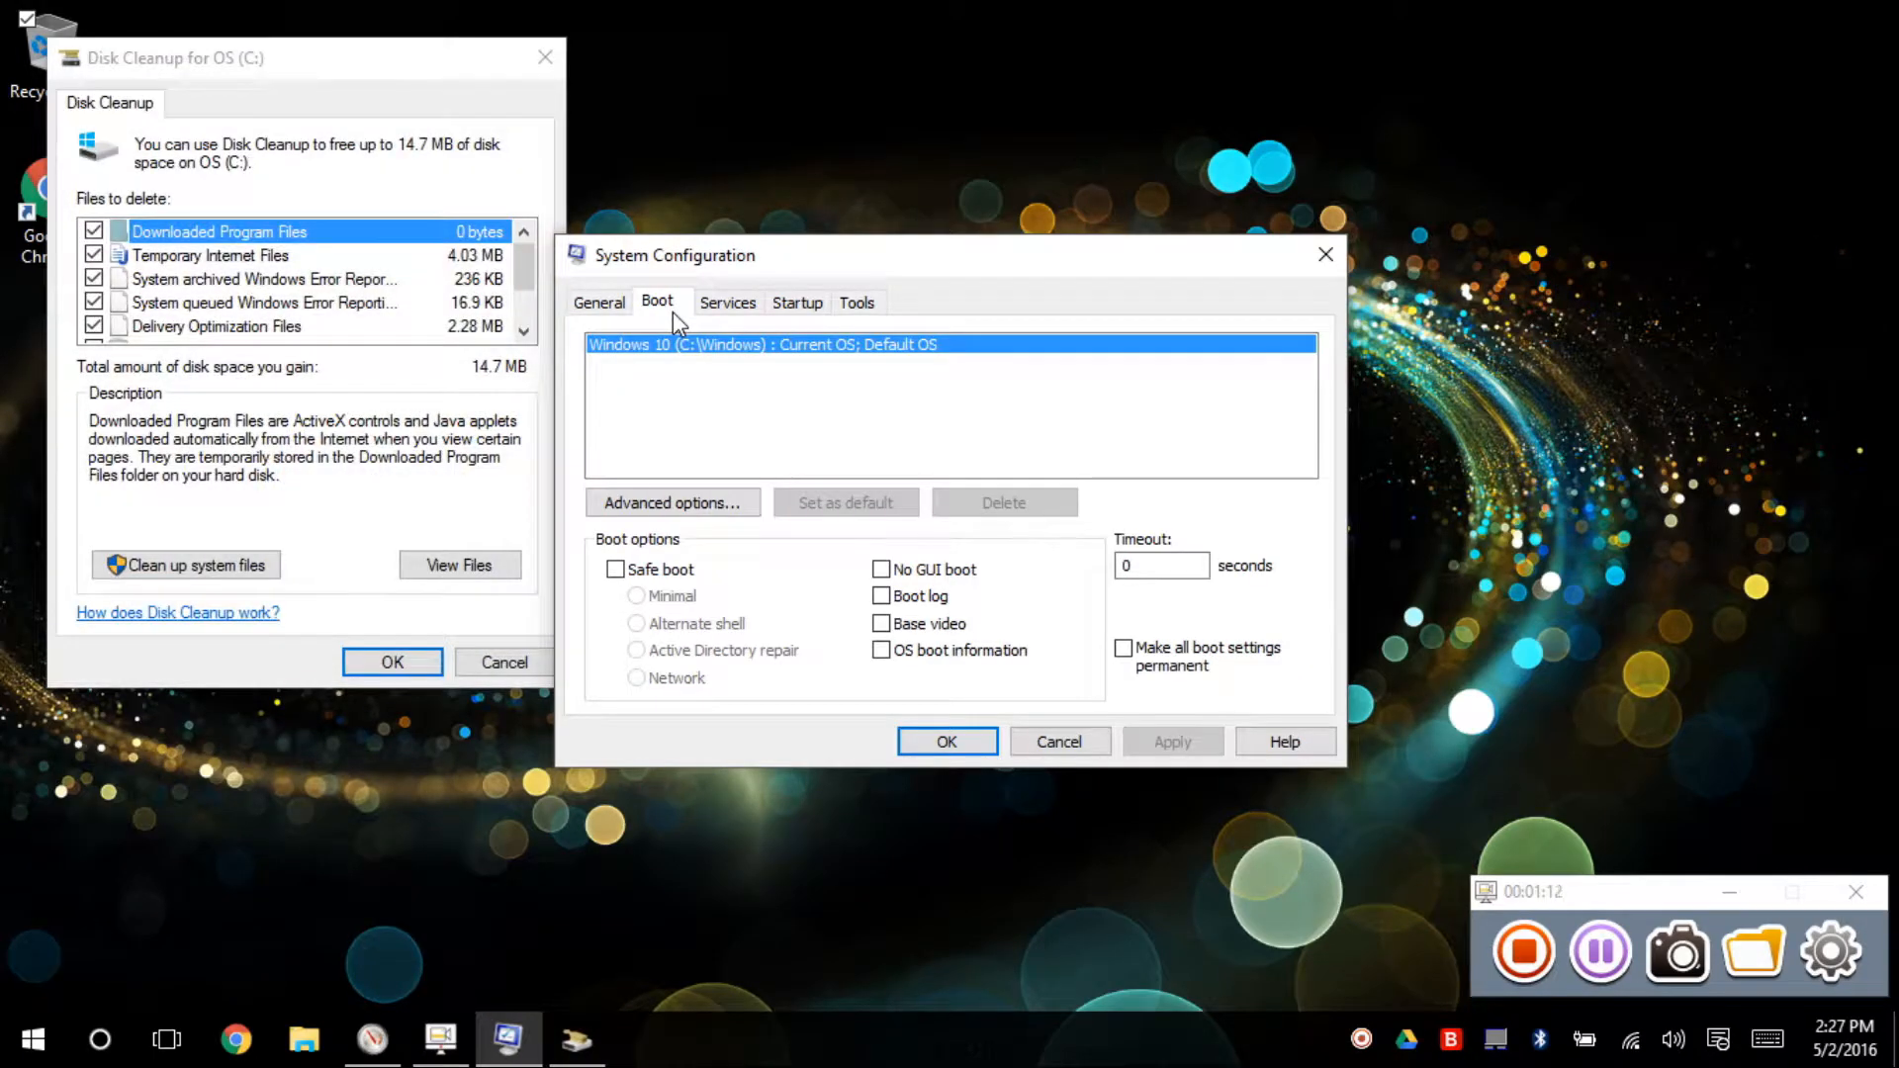
# Make Disk Cleanup scan the system files as well, and open the advanced boot options in System Configuration.
pyautogui.click(415, 383)
pyautogui.scroll(-1, 522, 287)
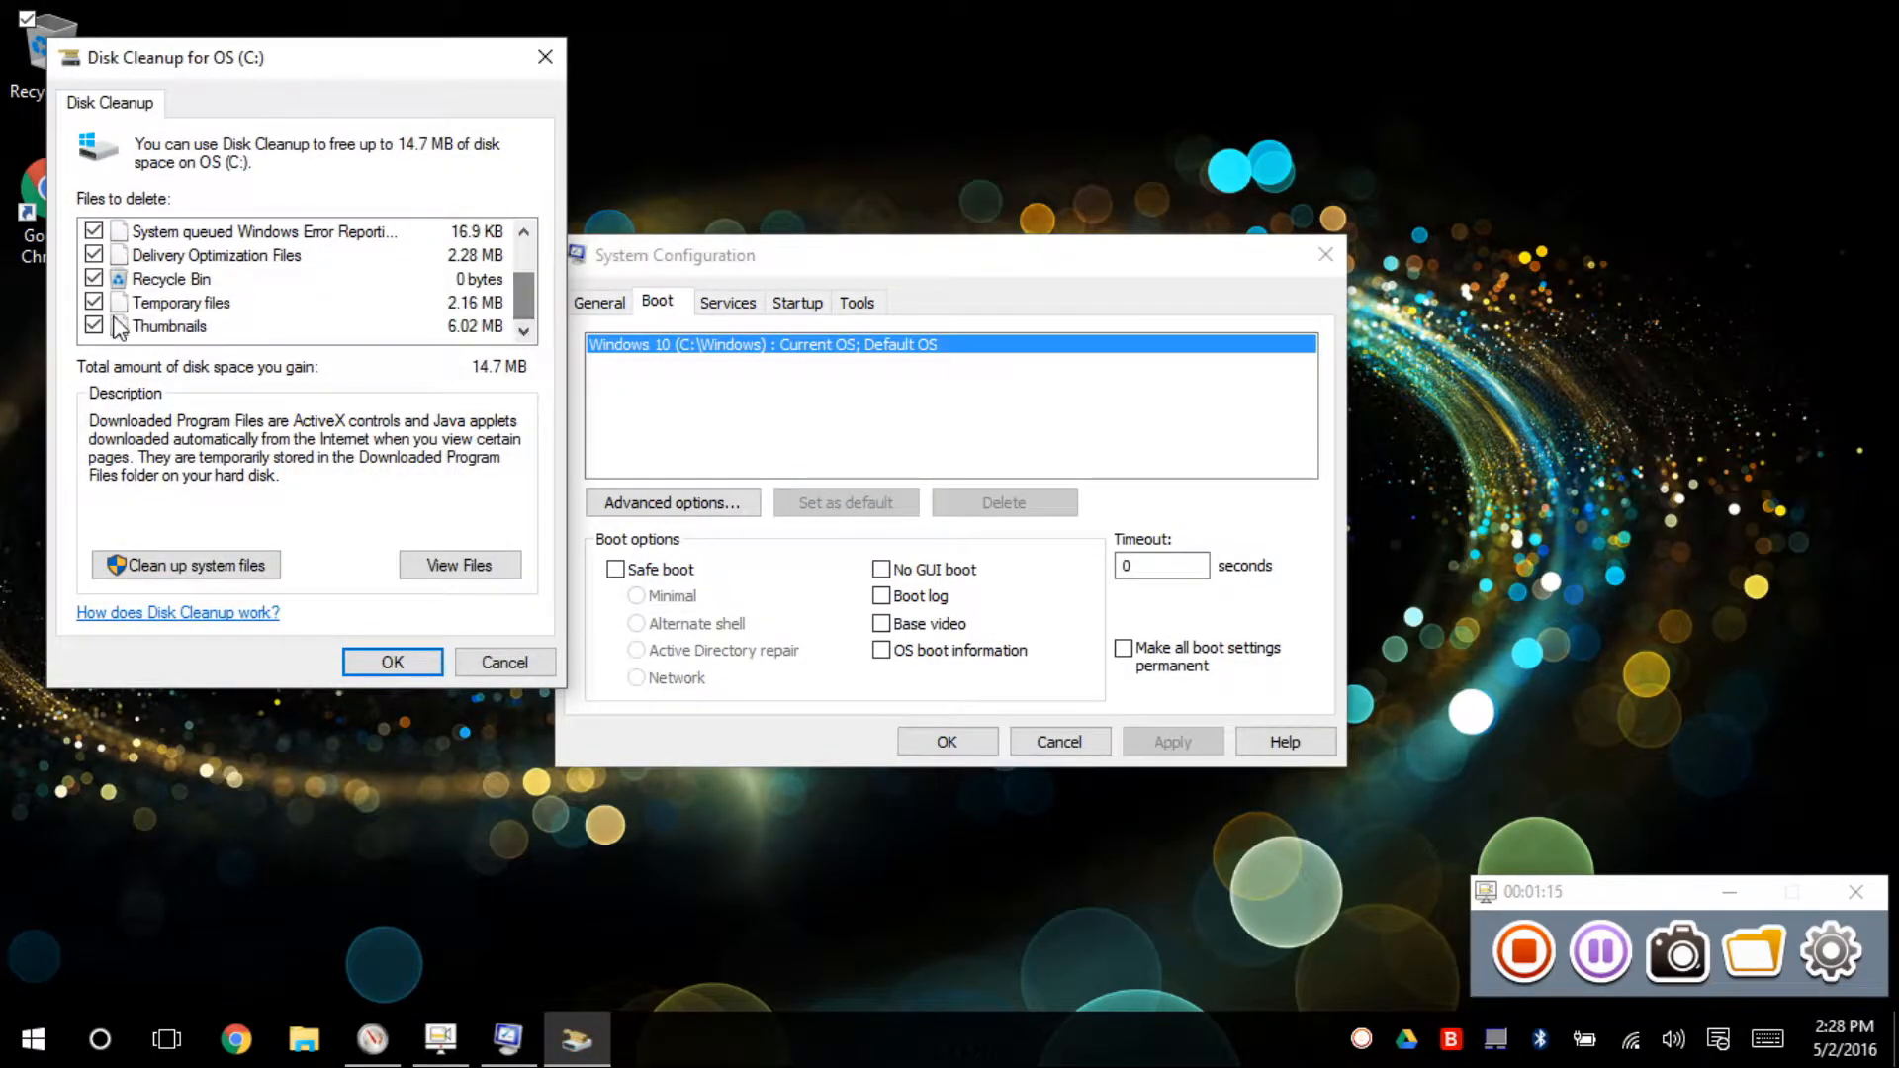
pyautogui.click(165, 567)
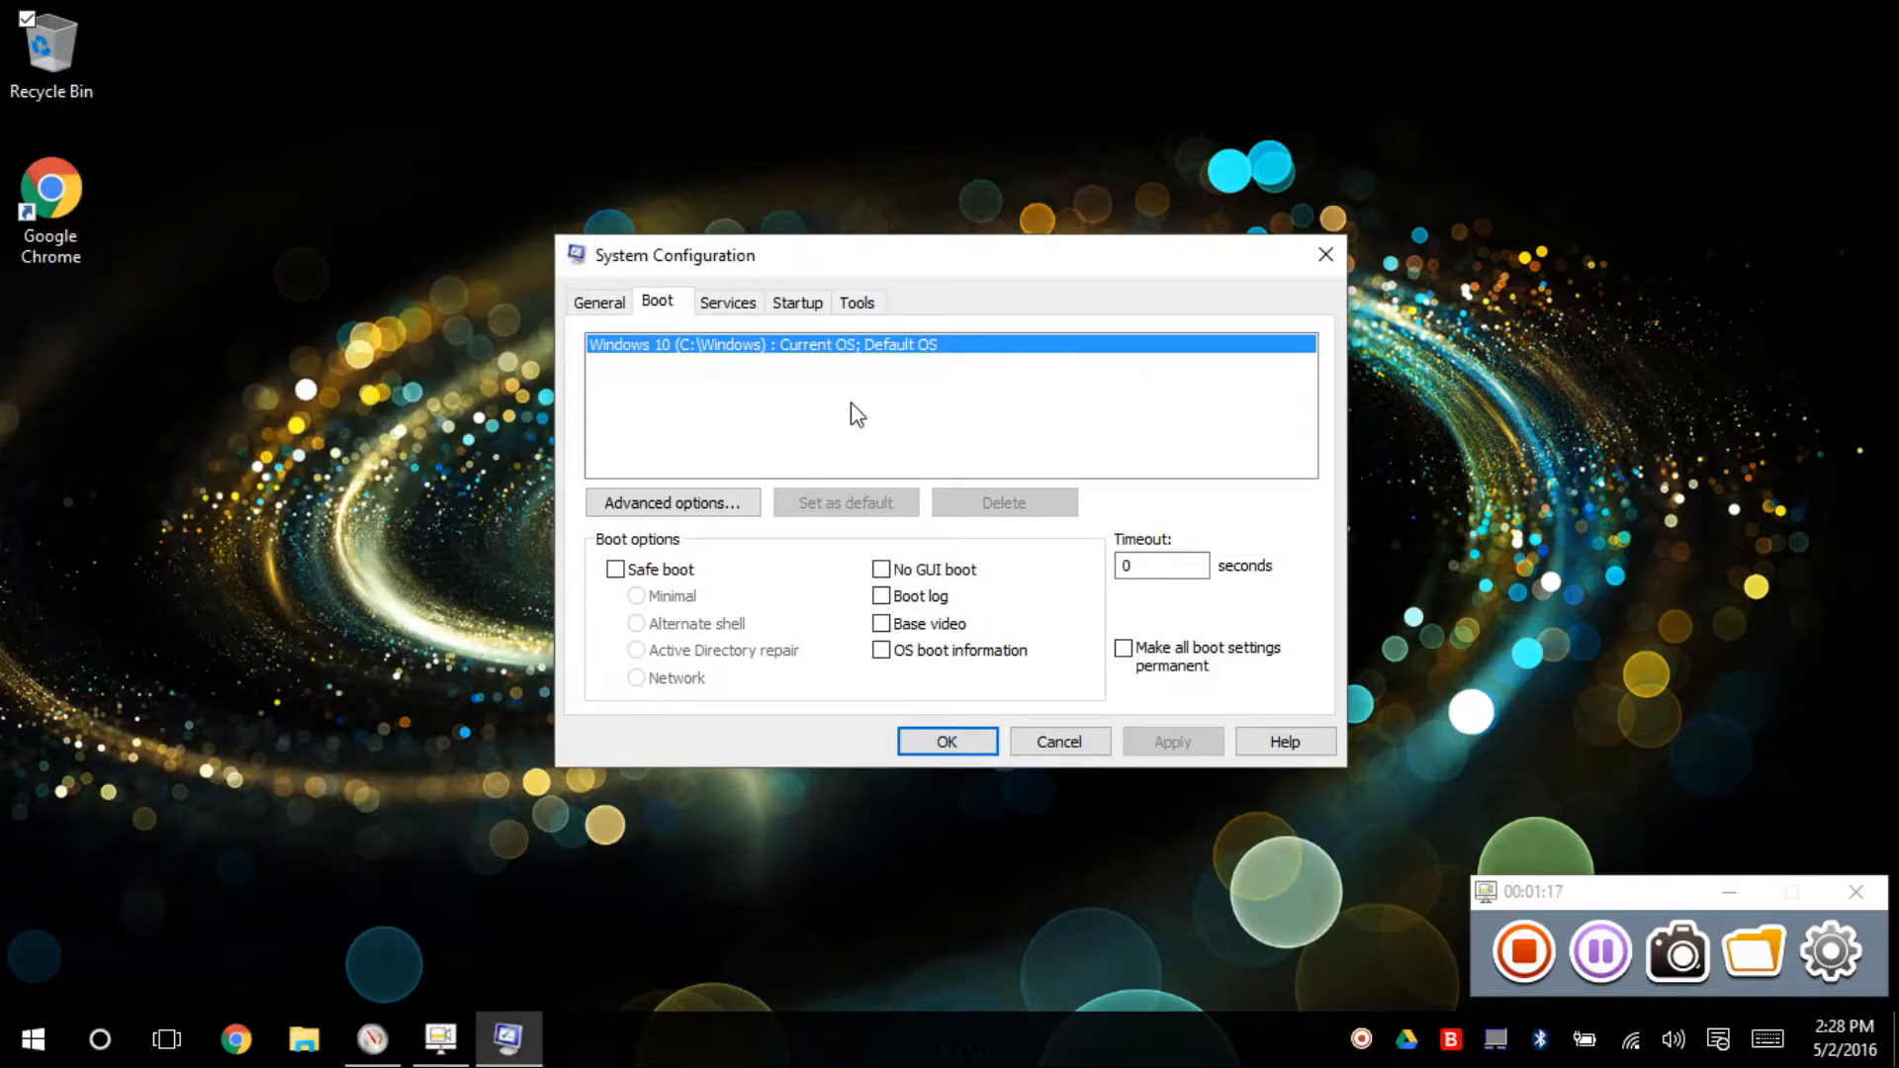
pyautogui.click(698, 504)
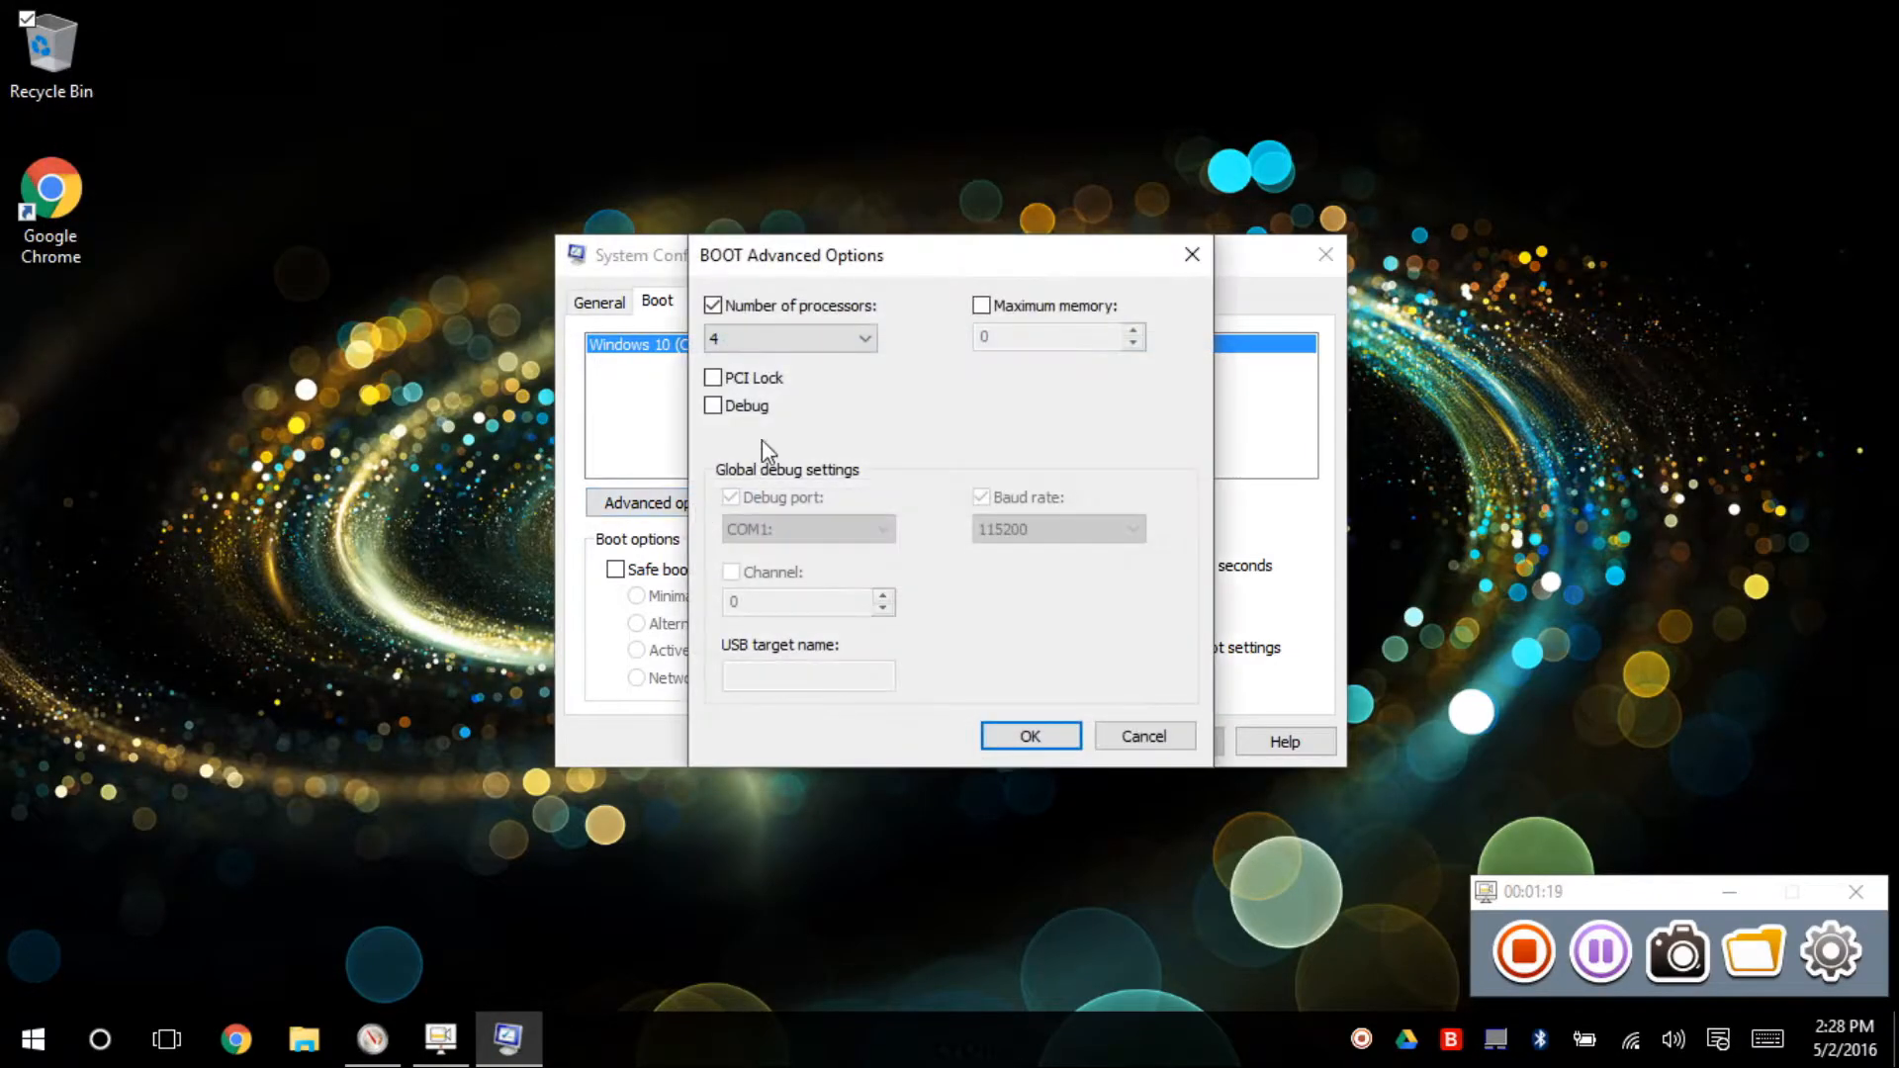
# Toggle the processor count option and try a count of 1 in the advanced boot options.
pyautogui.click(761, 342)
pyautogui.click(787, 314)
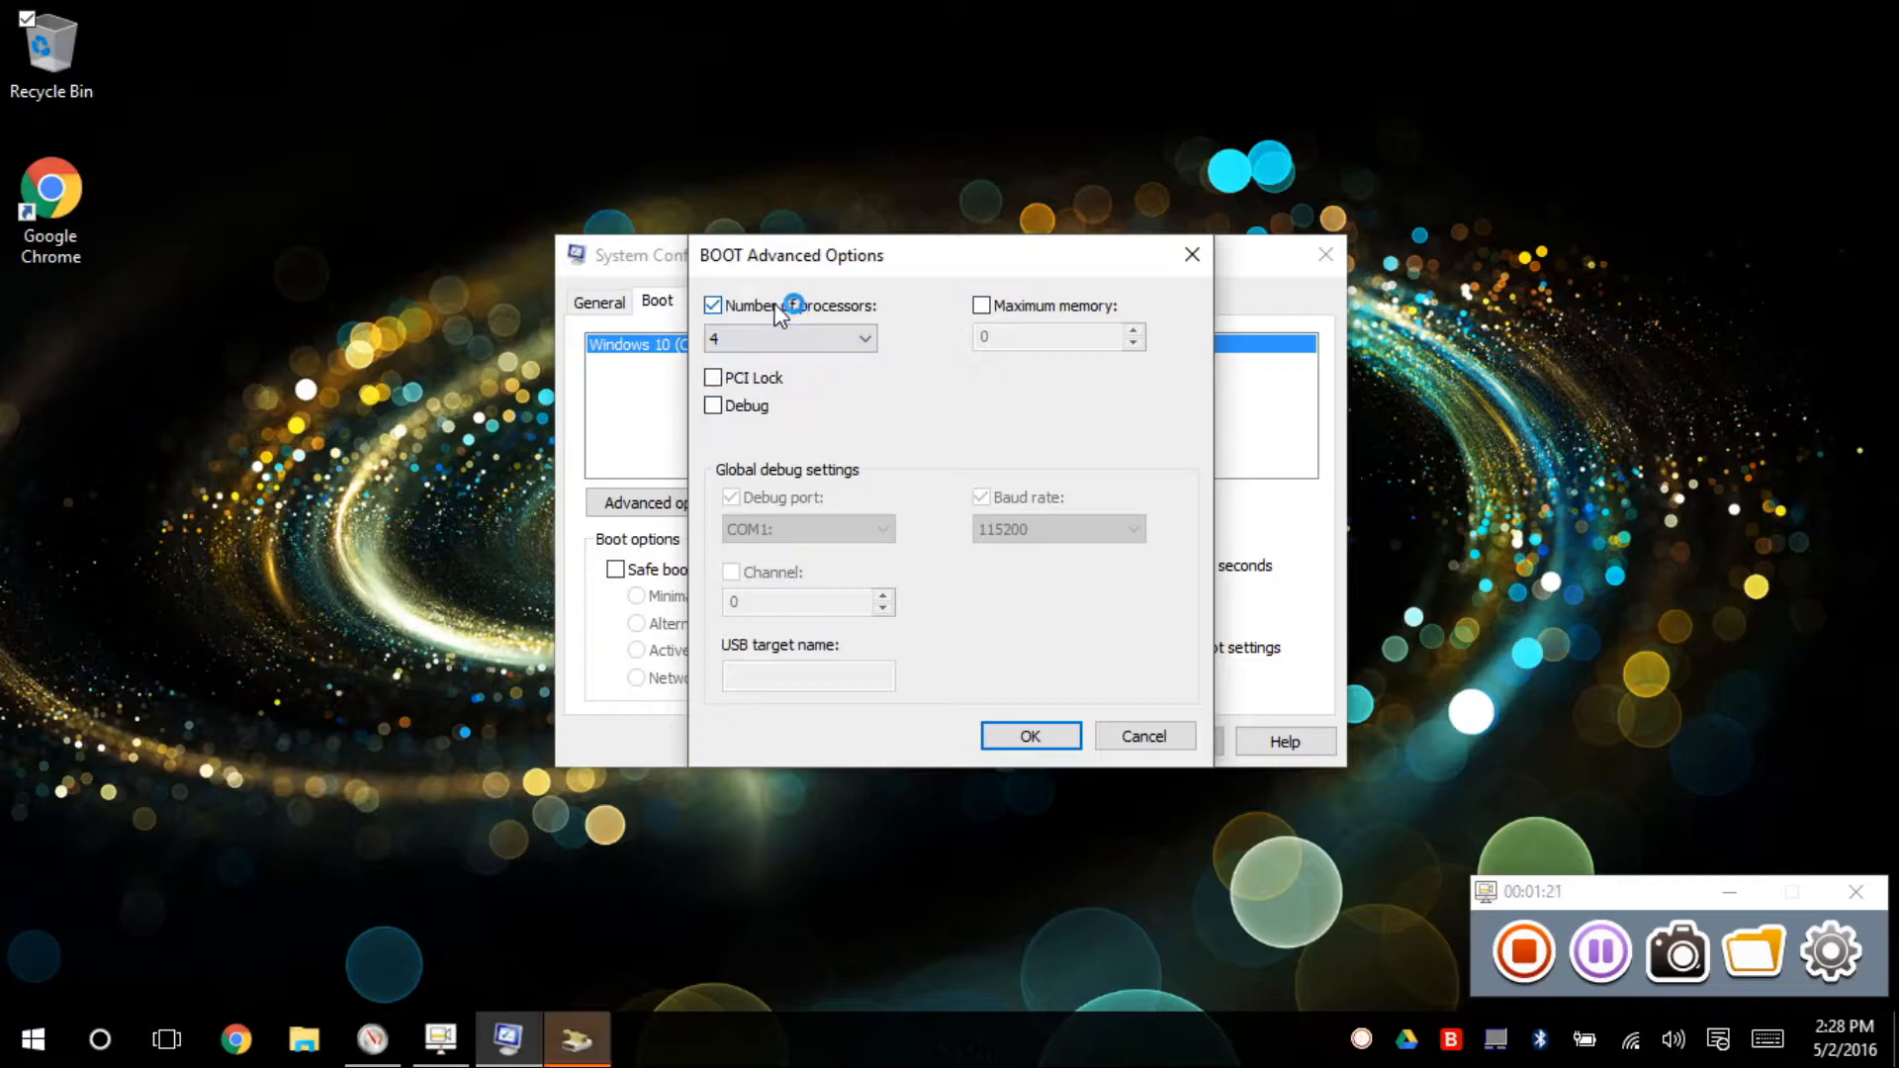
pyautogui.click(780, 309)
pyautogui.click(775, 309)
pyautogui.click(784, 339)
pyautogui.click(782, 365)
pyautogui.click(786, 335)
pyautogui.click(783, 313)
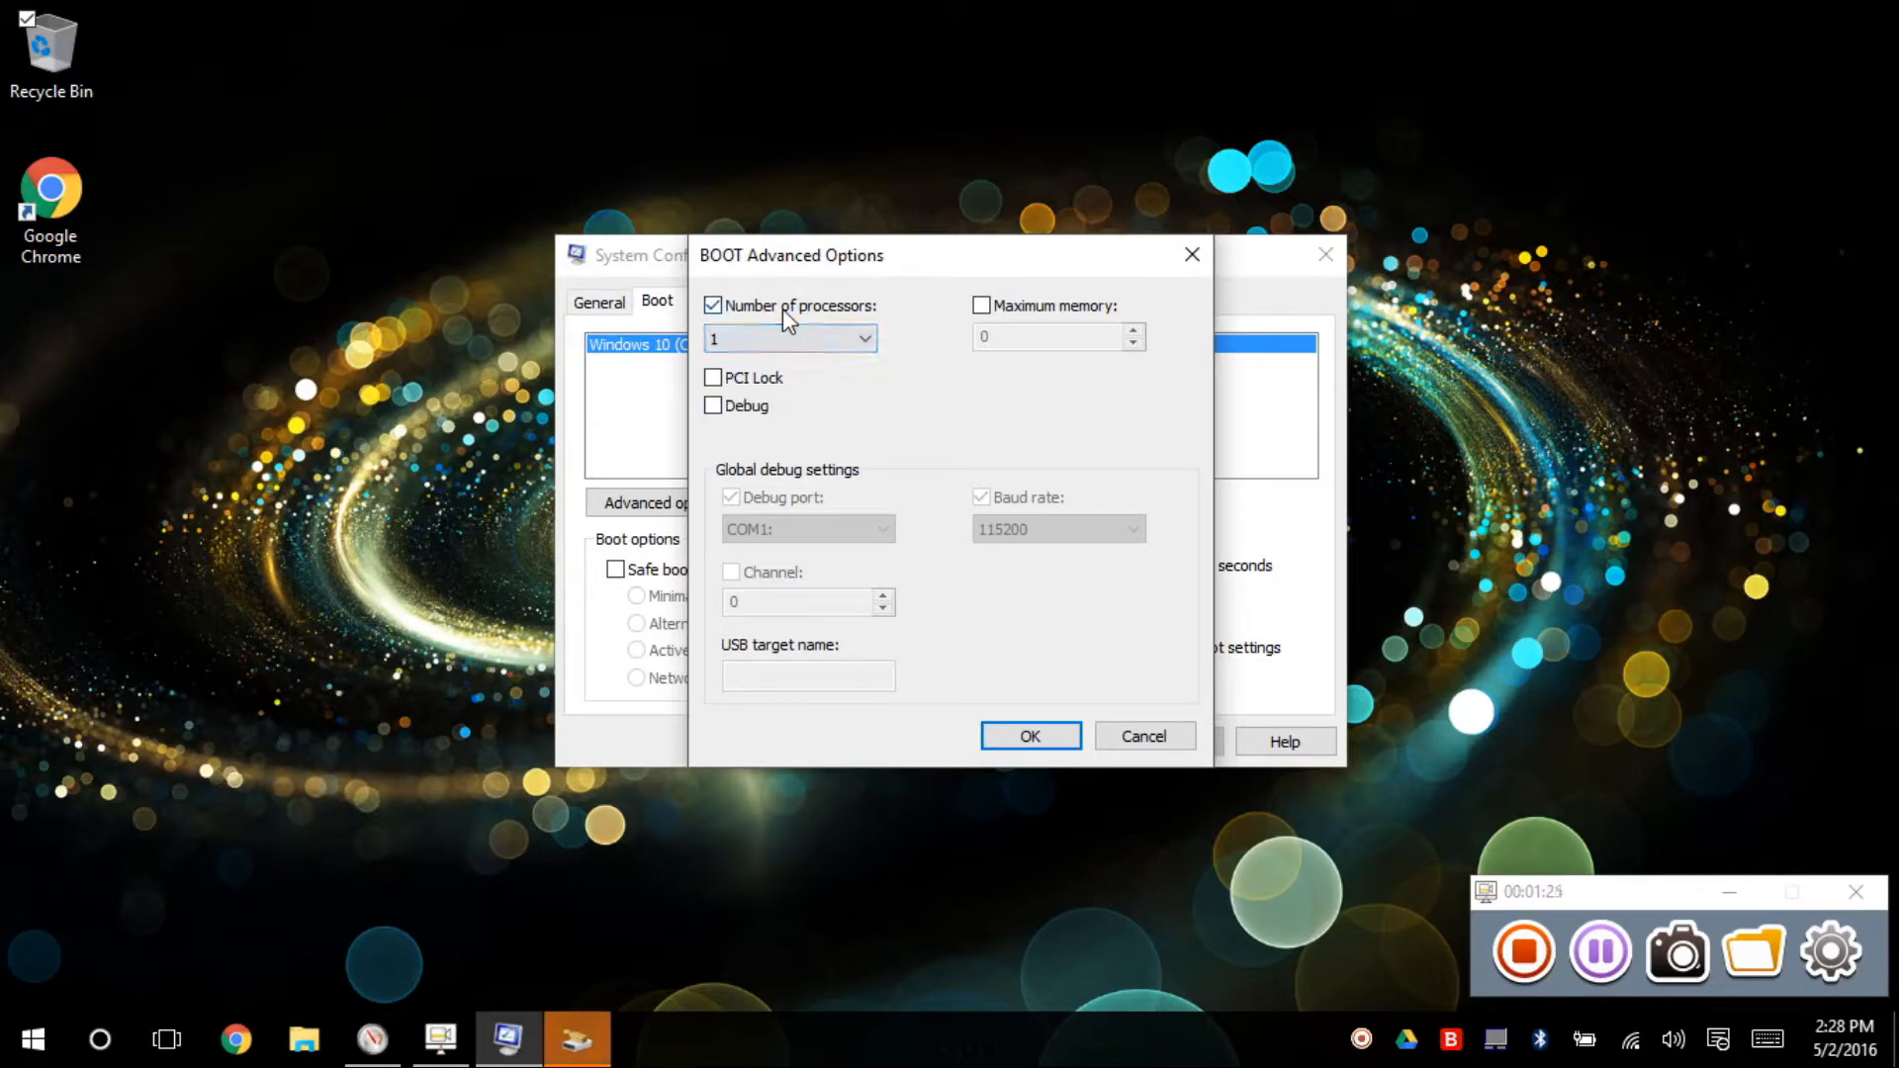
pyautogui.click(782, 309)
pyautogui.click(790, 310)
pyautogui.click(792, 339)
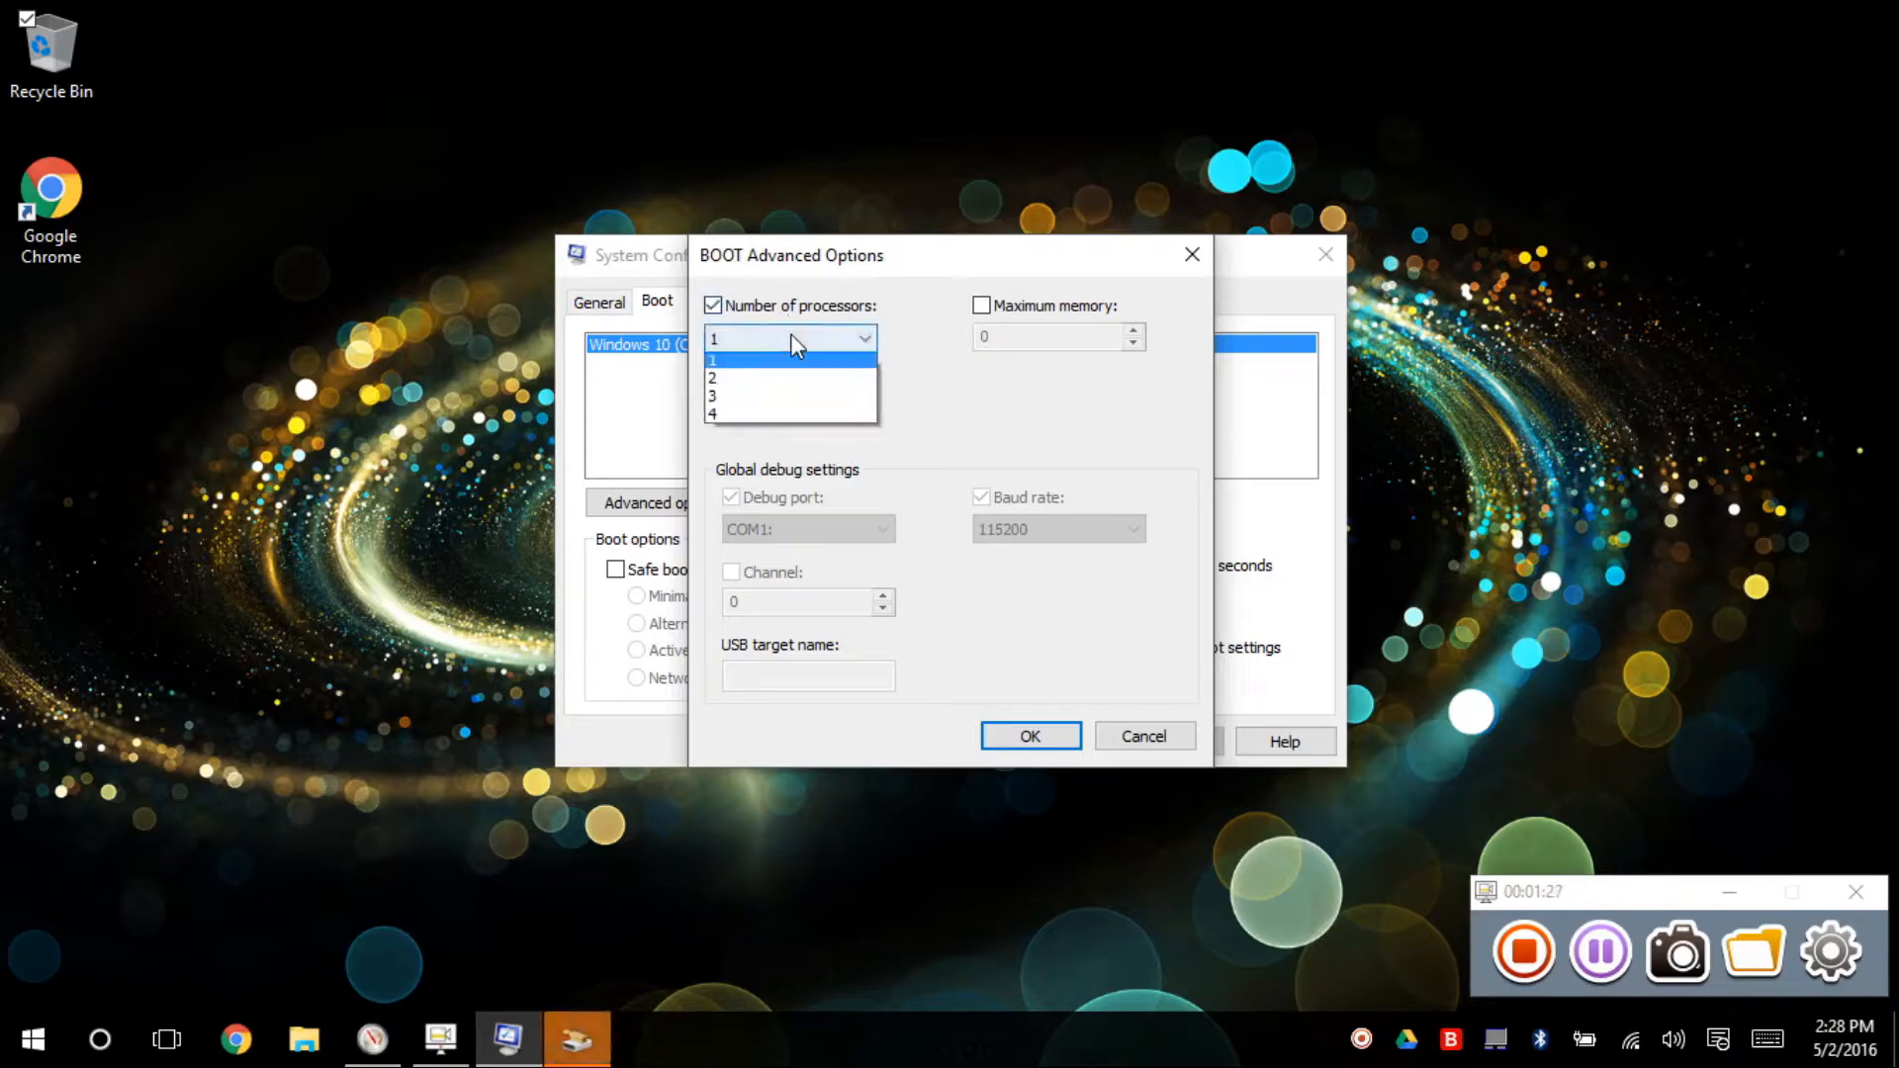
pyautogui.click(997, 457)
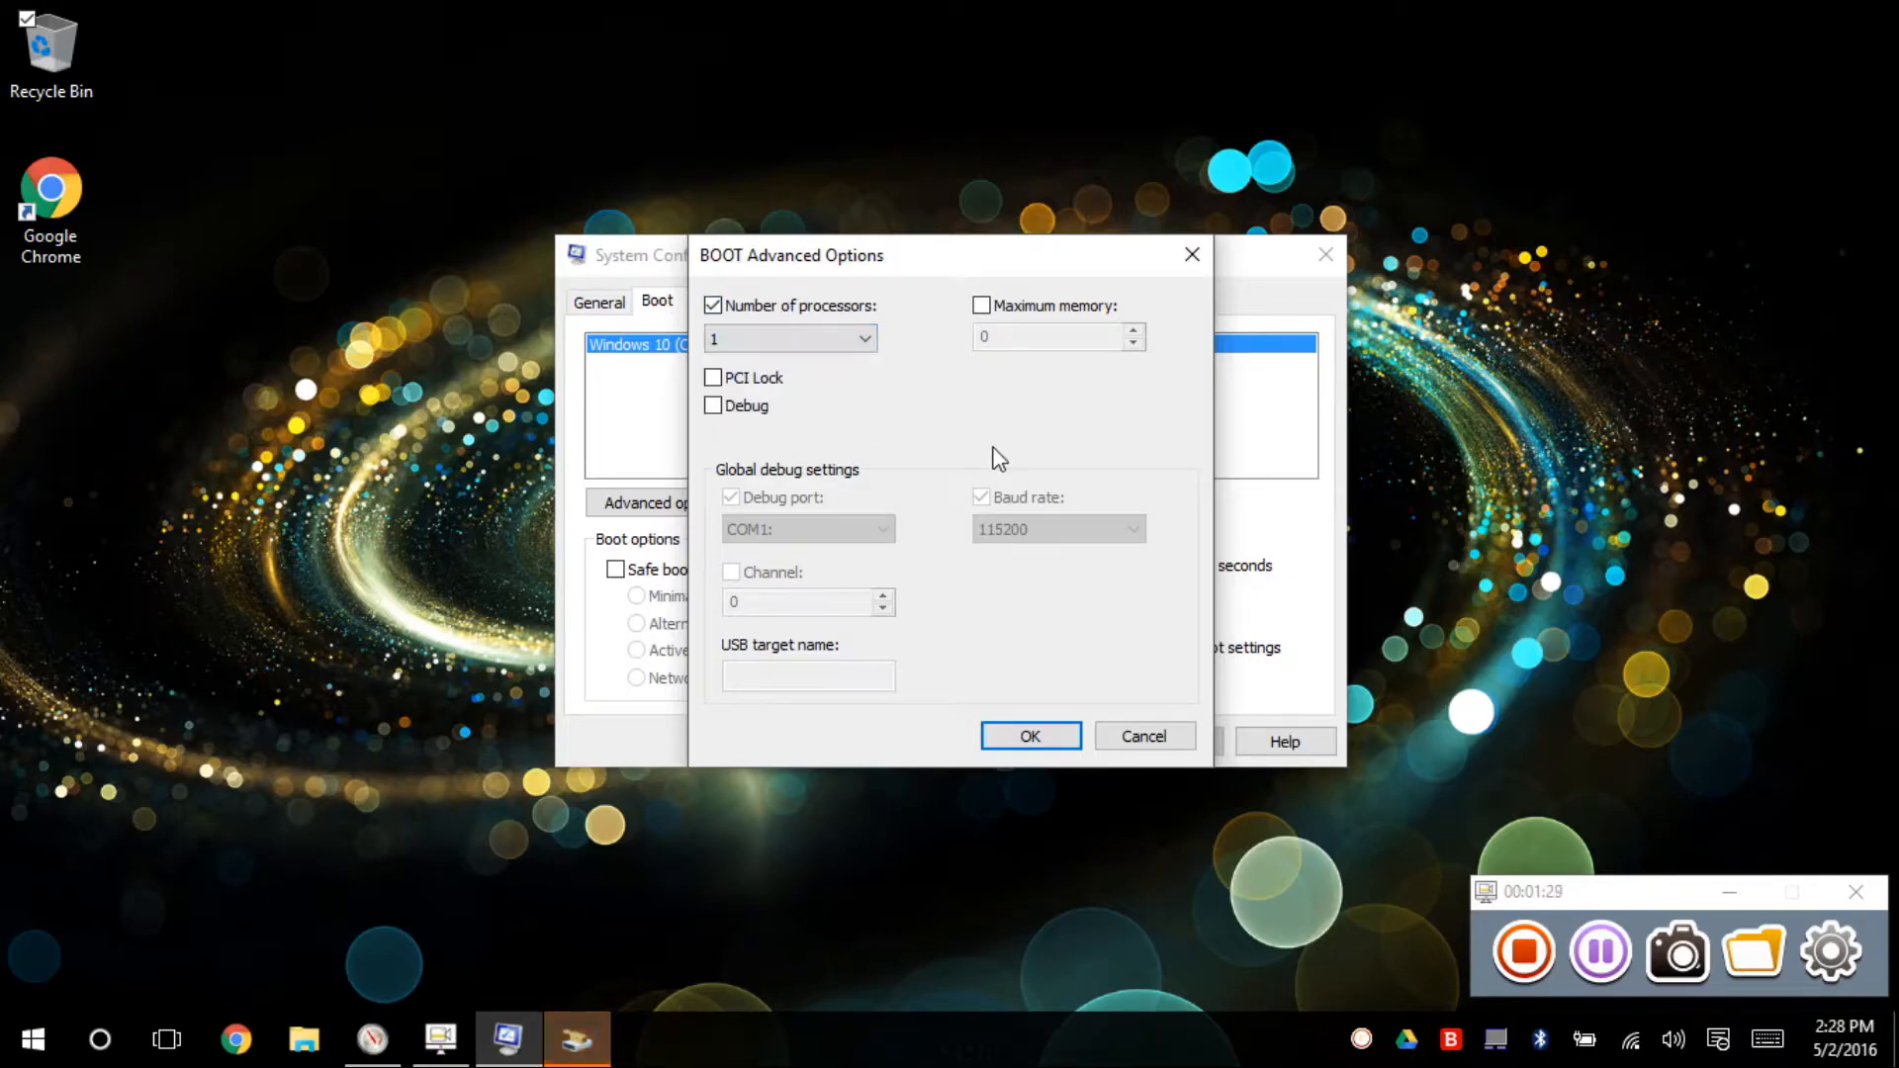
# Set the number of boot processors to 4 and save the system configuration without restarting.
pyautogui.click(841, 339)
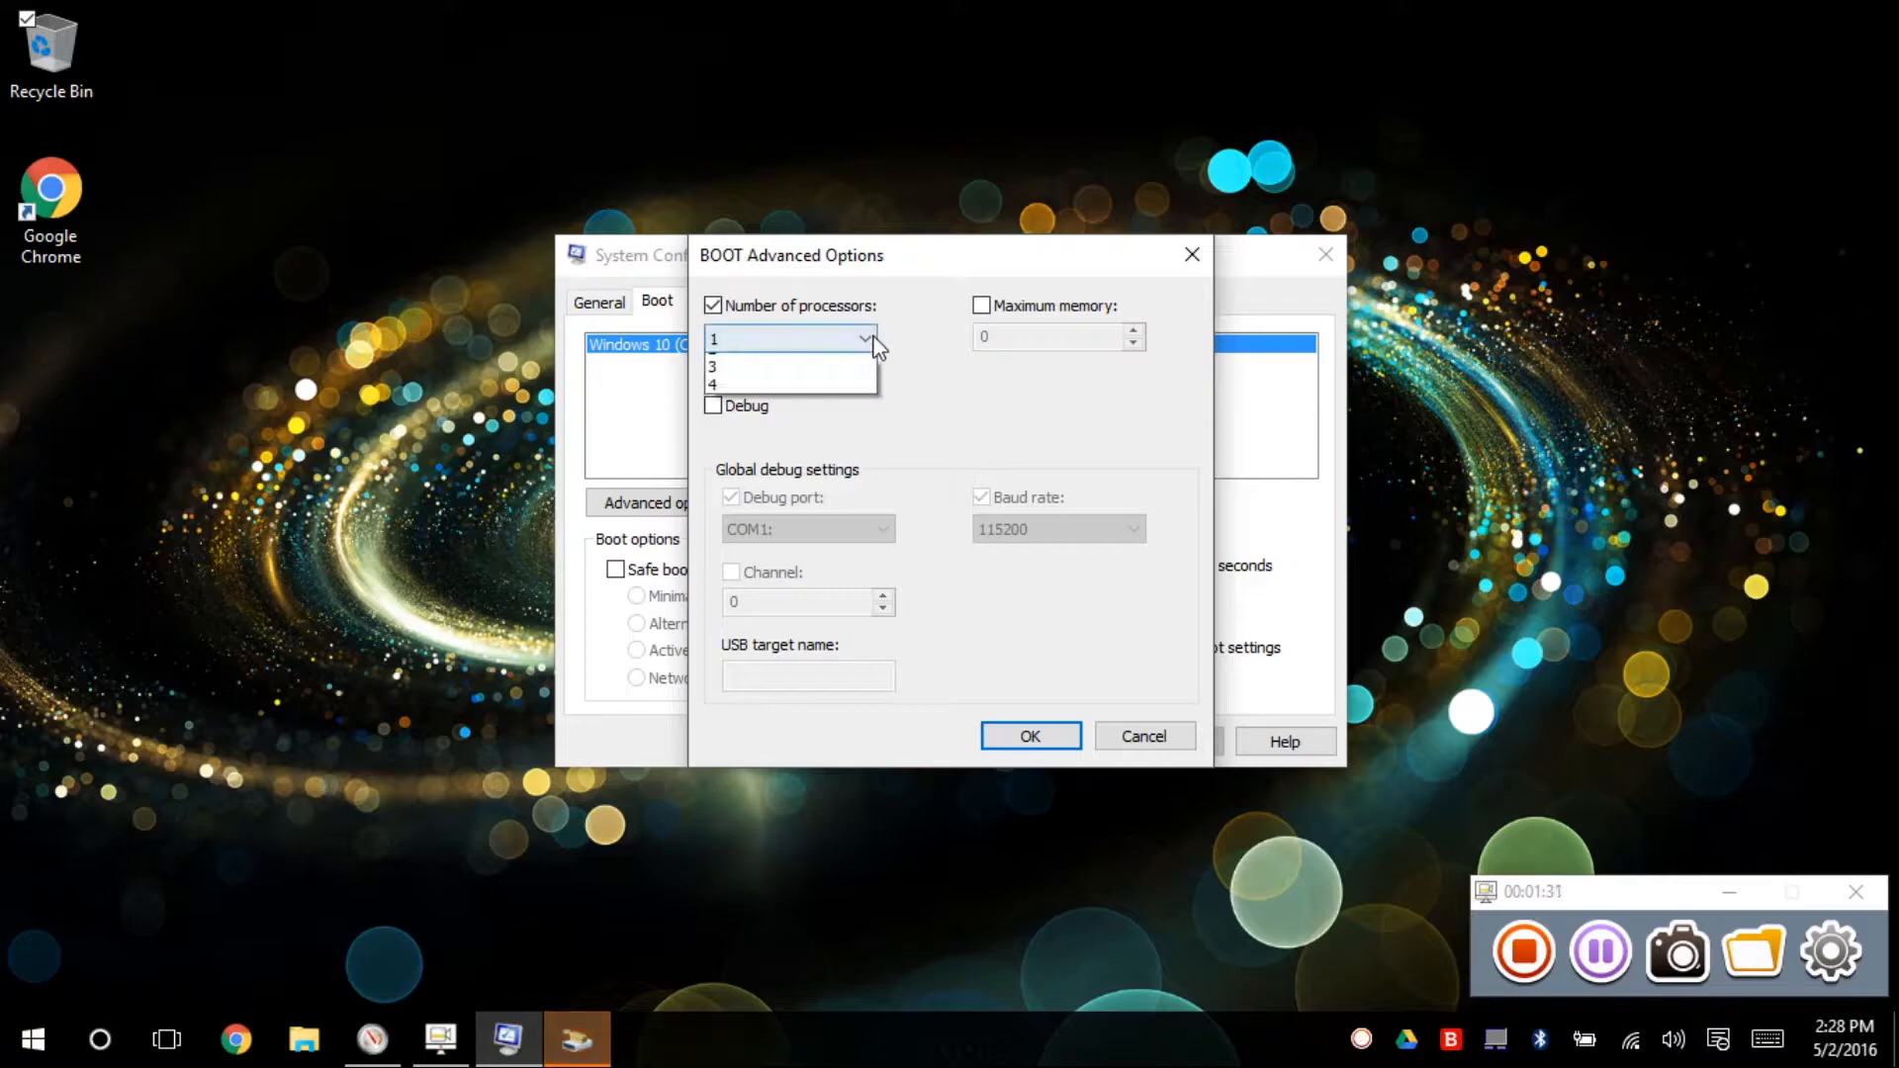
pyautogui.click(827, 414)
pyautogui.click(1024, 736)
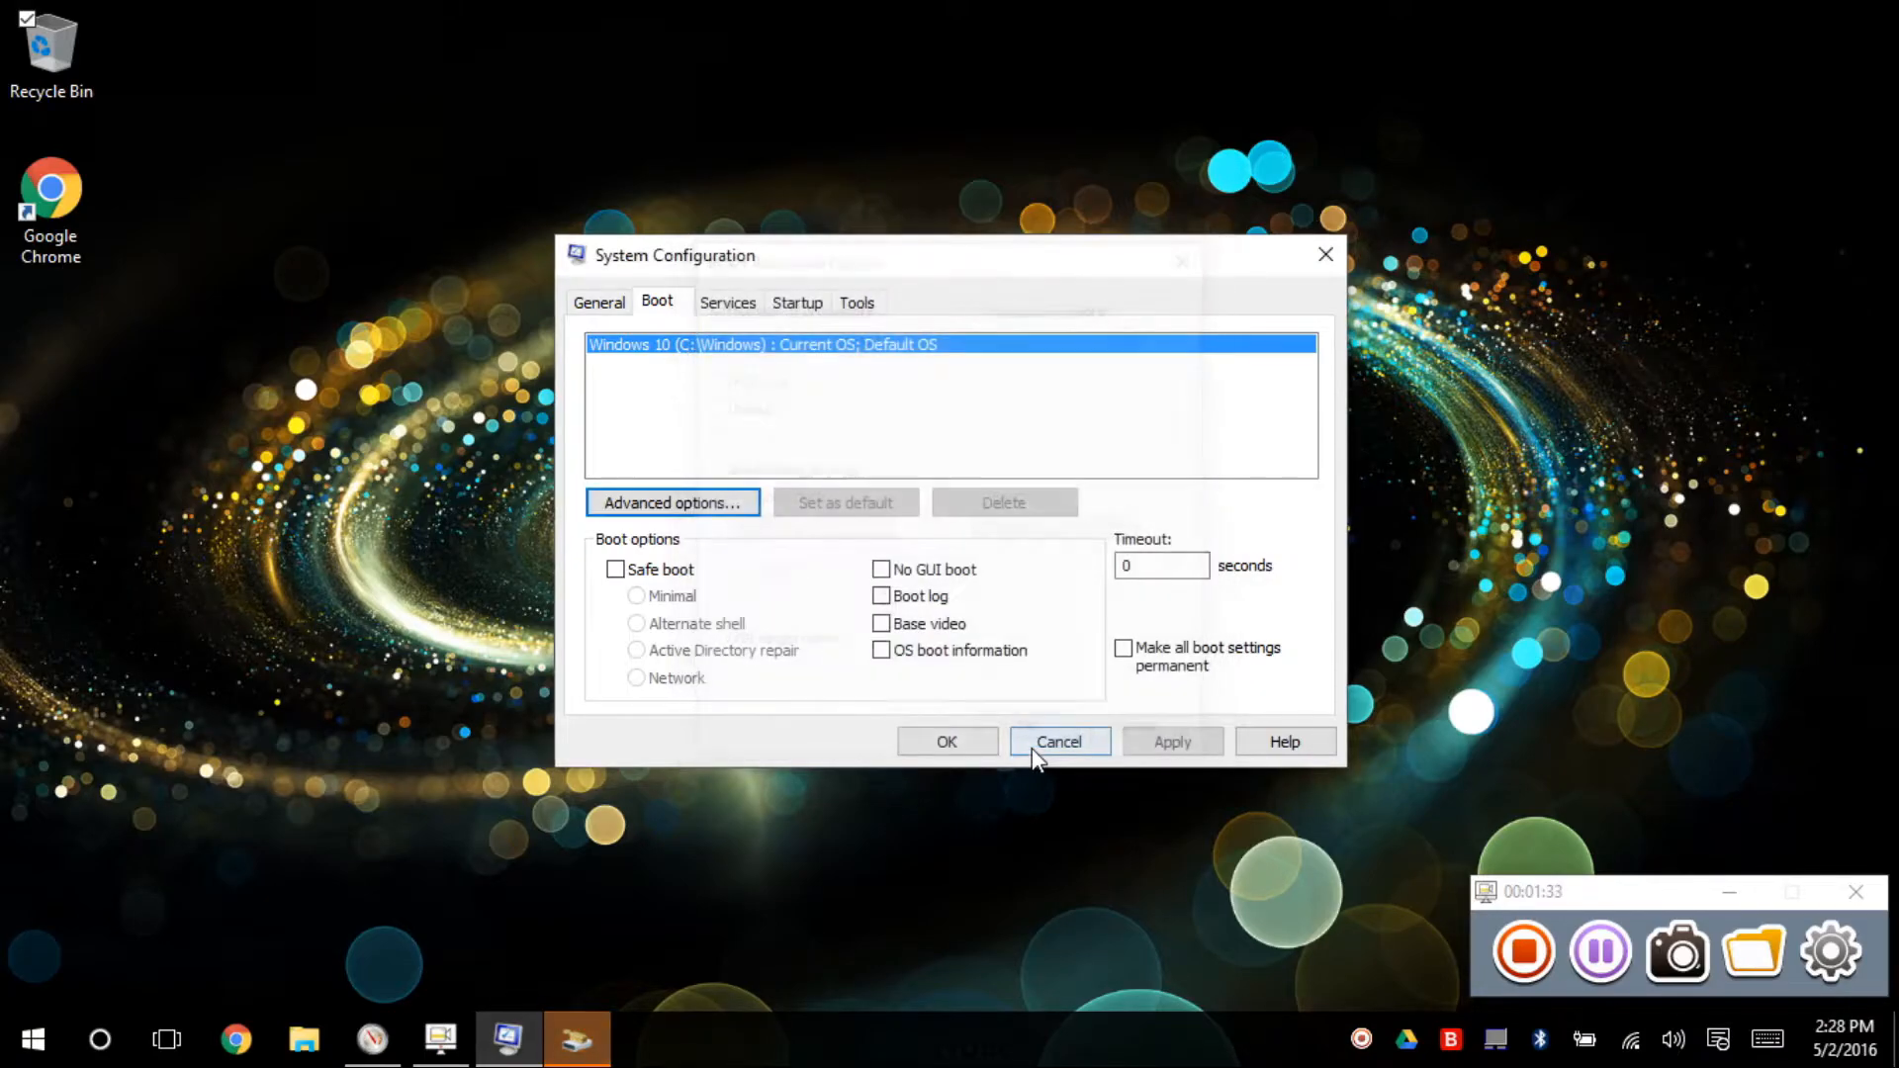
pyautogui.click(1143, 751)
pyautogui.click(925, 742)
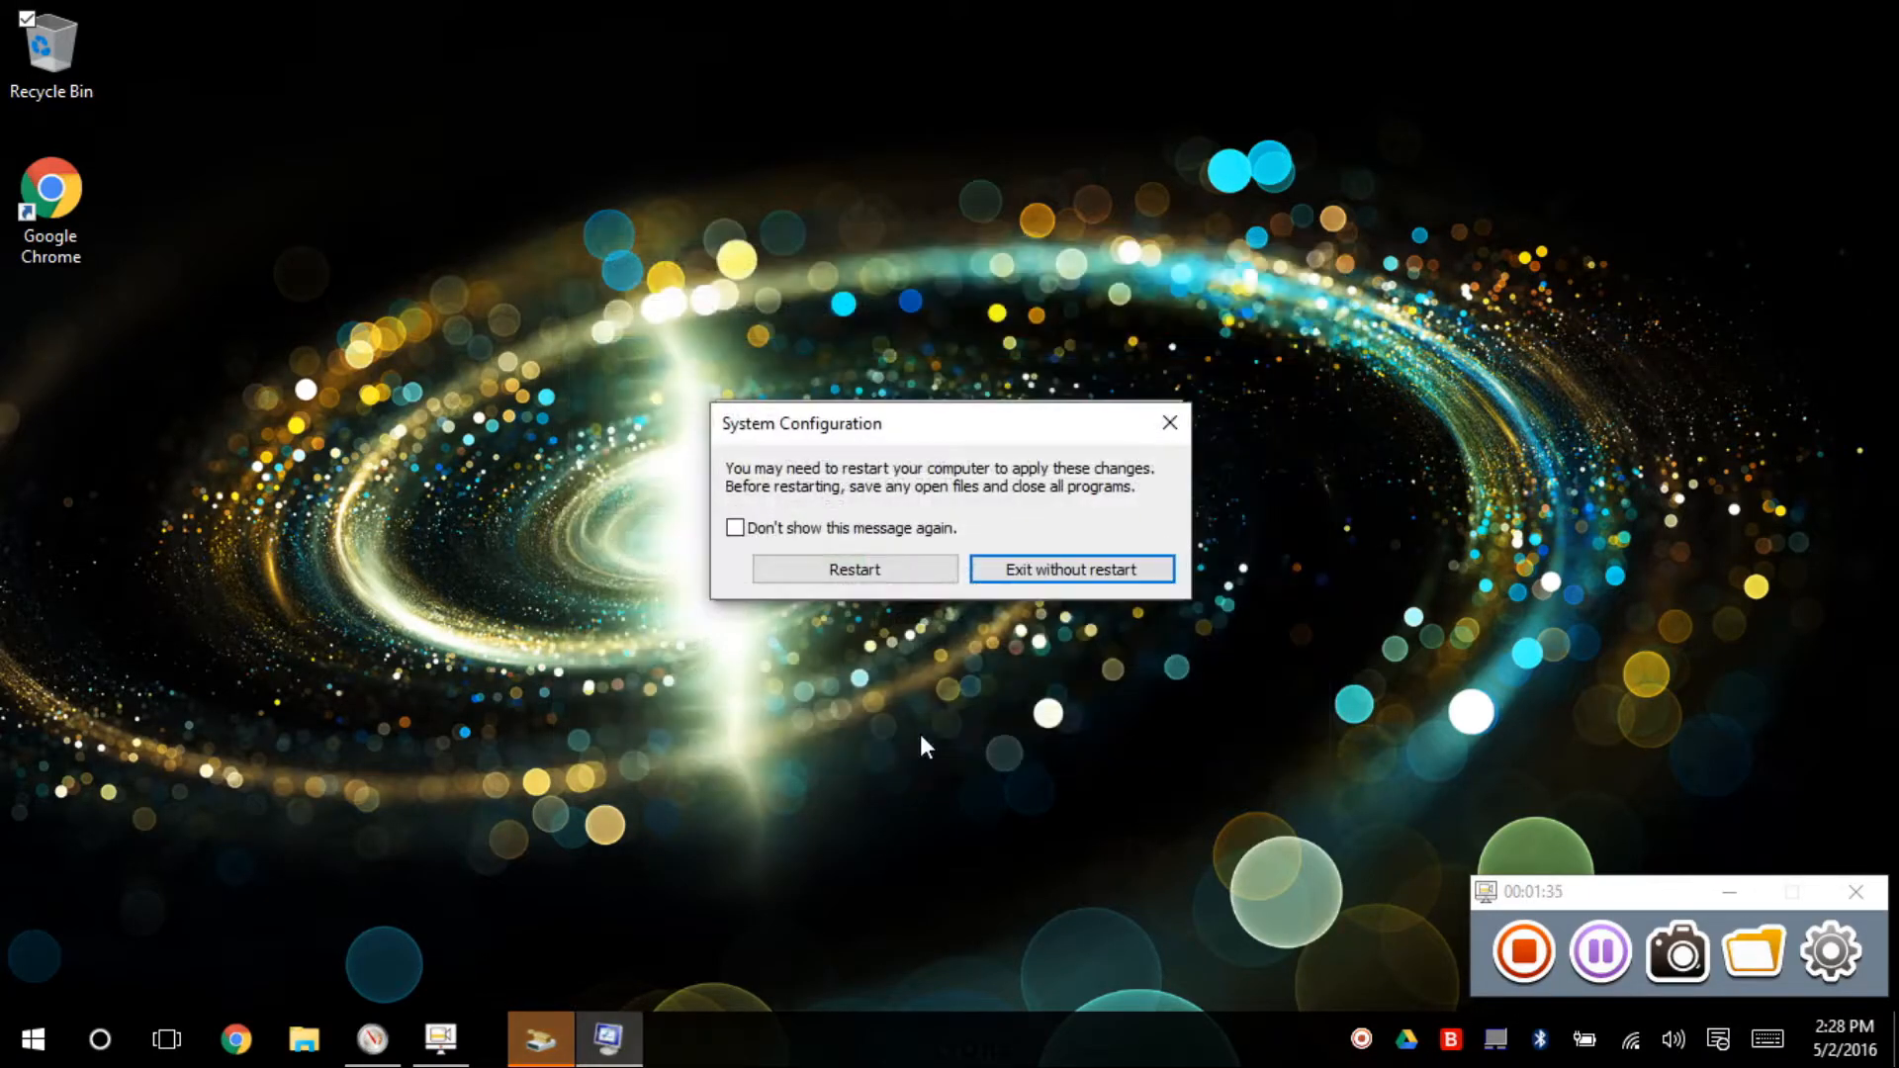
pyautogui.click(1059, 566)
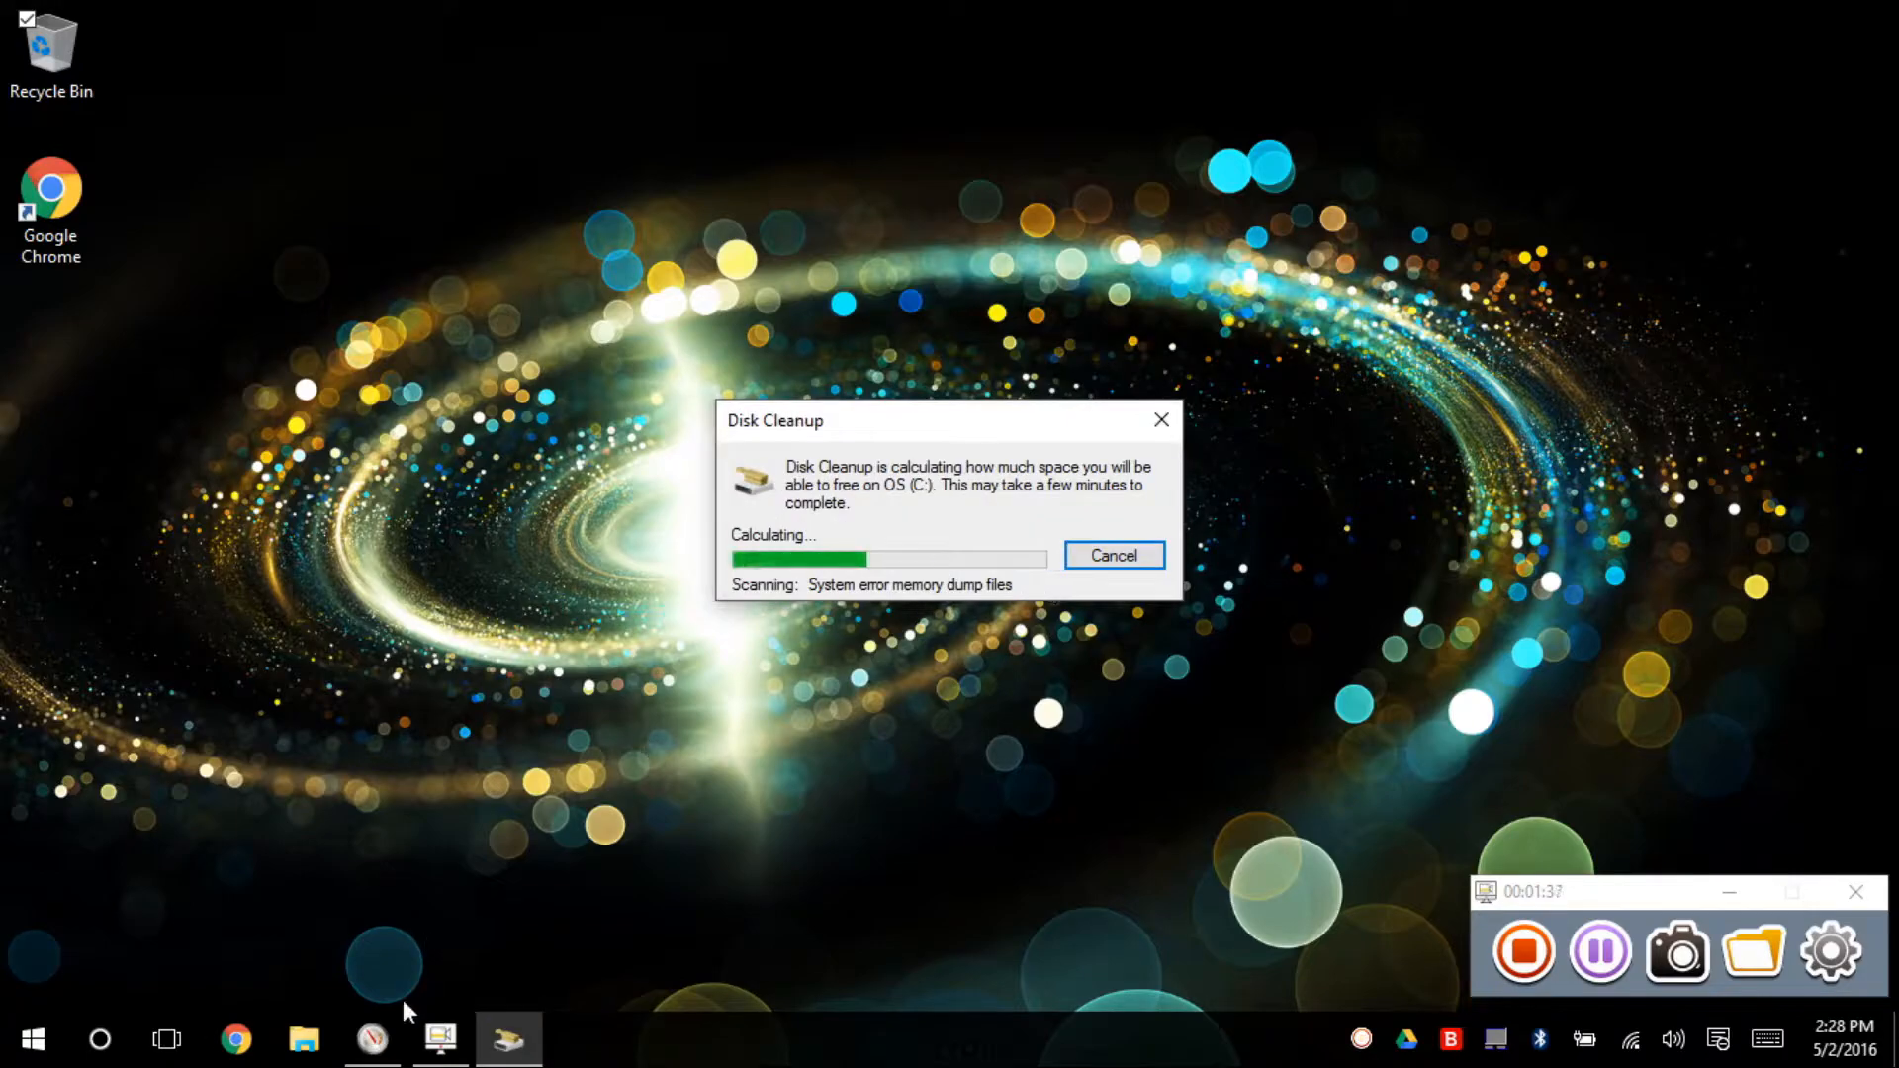
# Check the System Diagnostics report's progress, and open the list of startup programs in Task Manager.
pyautogui.click(374, 1037)
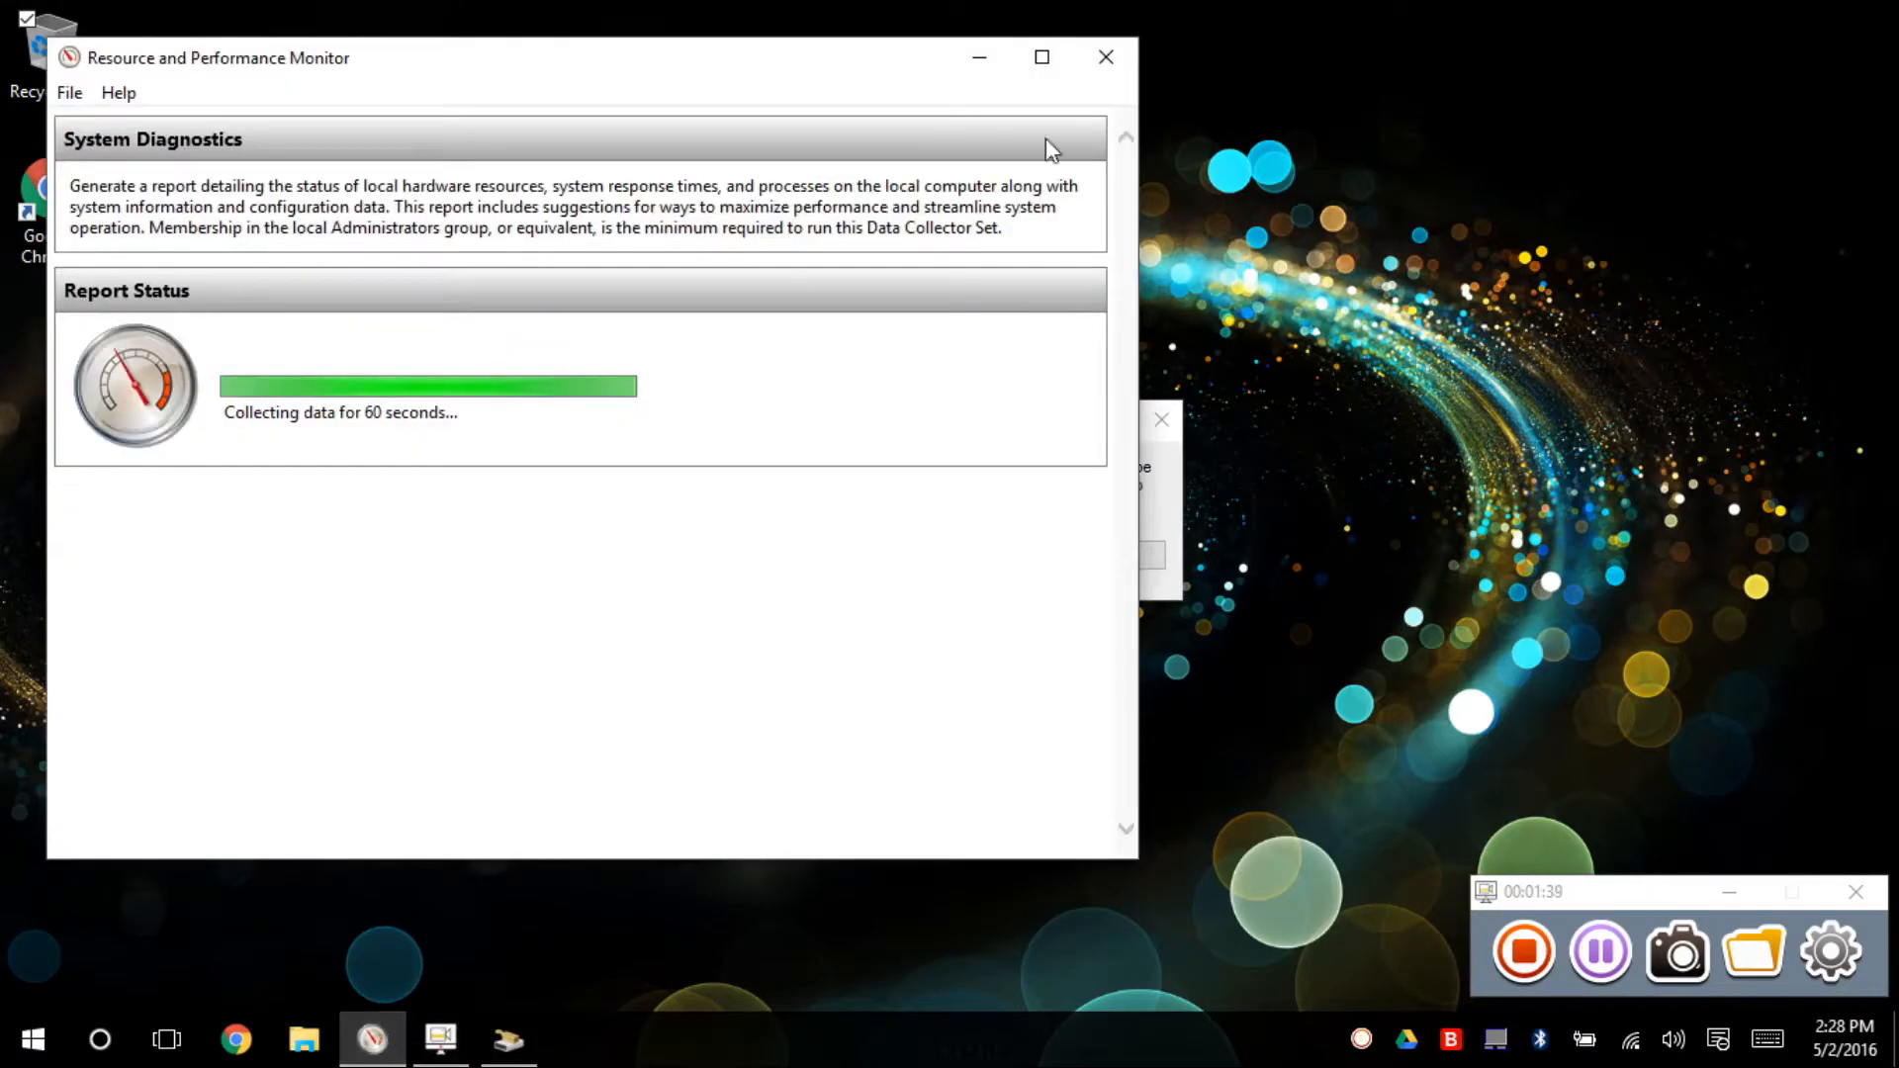
pyautogui.click(1738, 896)
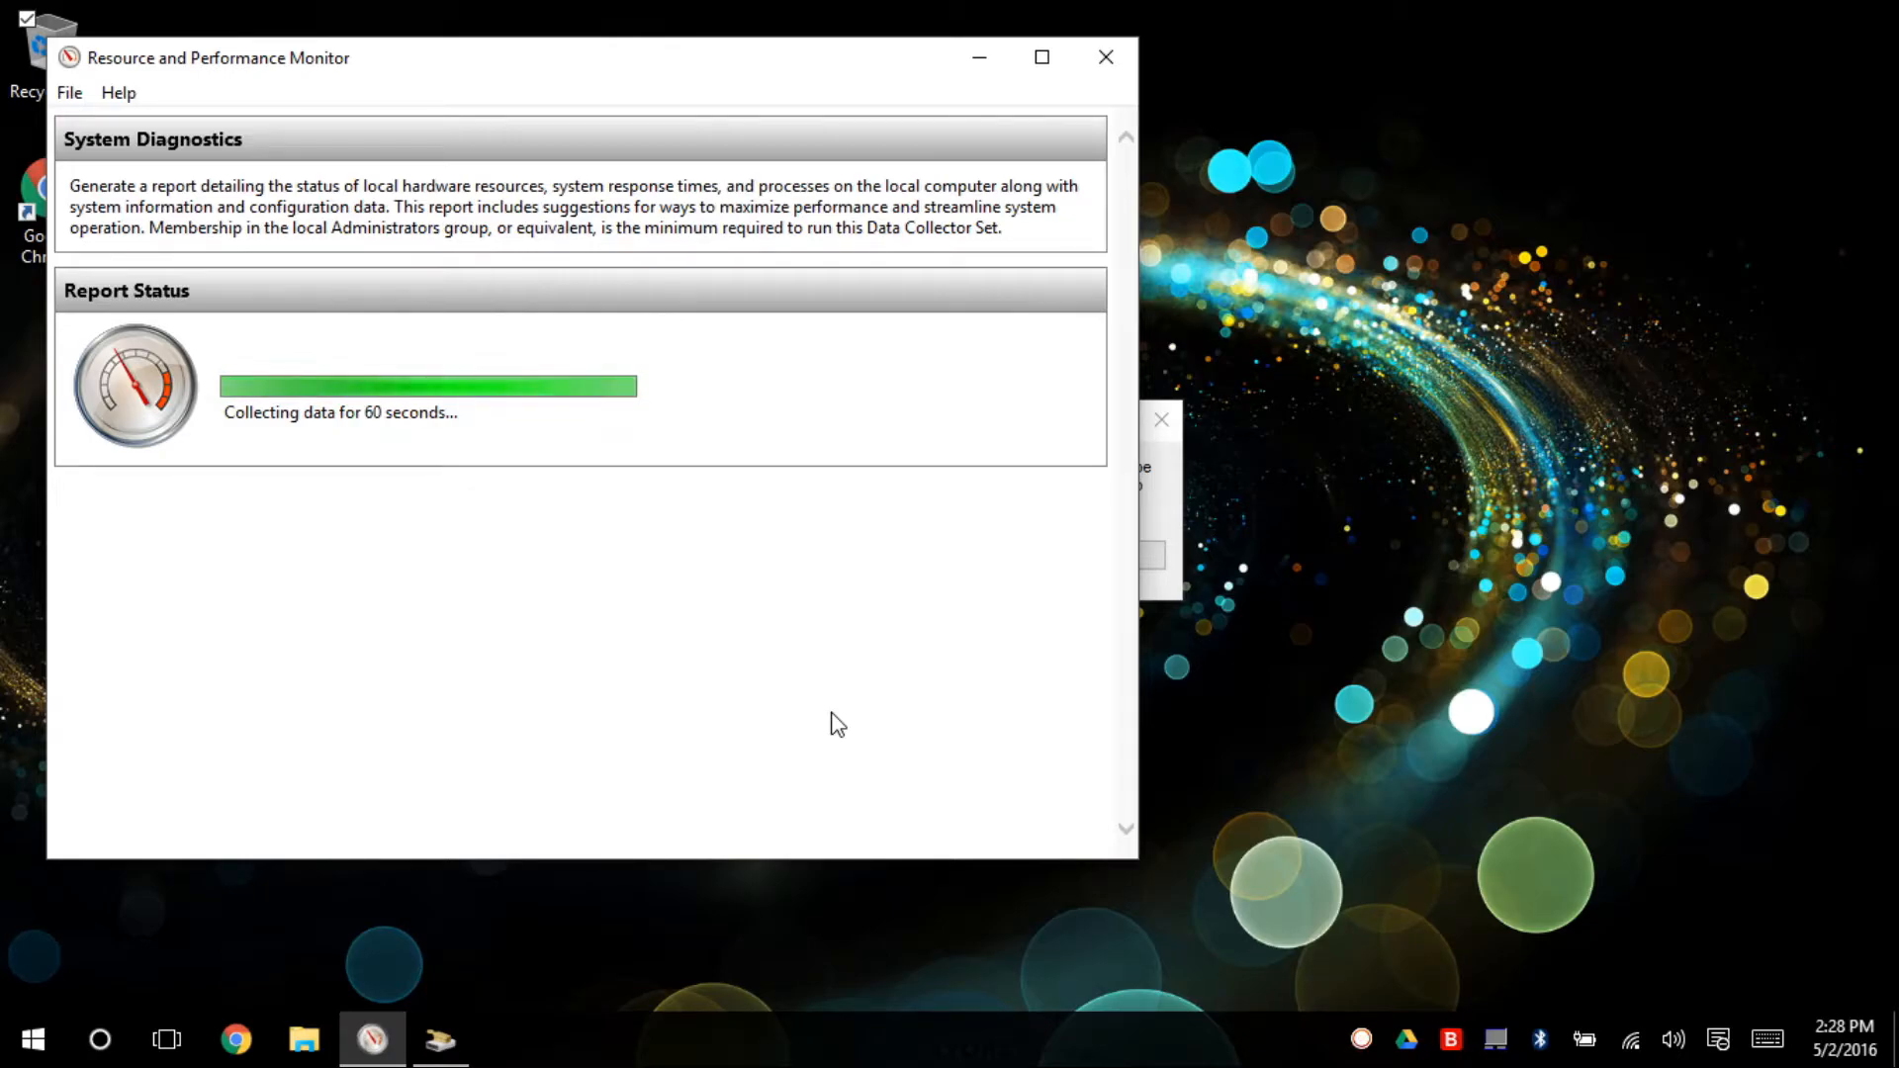
pyautogui.rightClick(795, 1031)
pyautogui.click(868, 903)
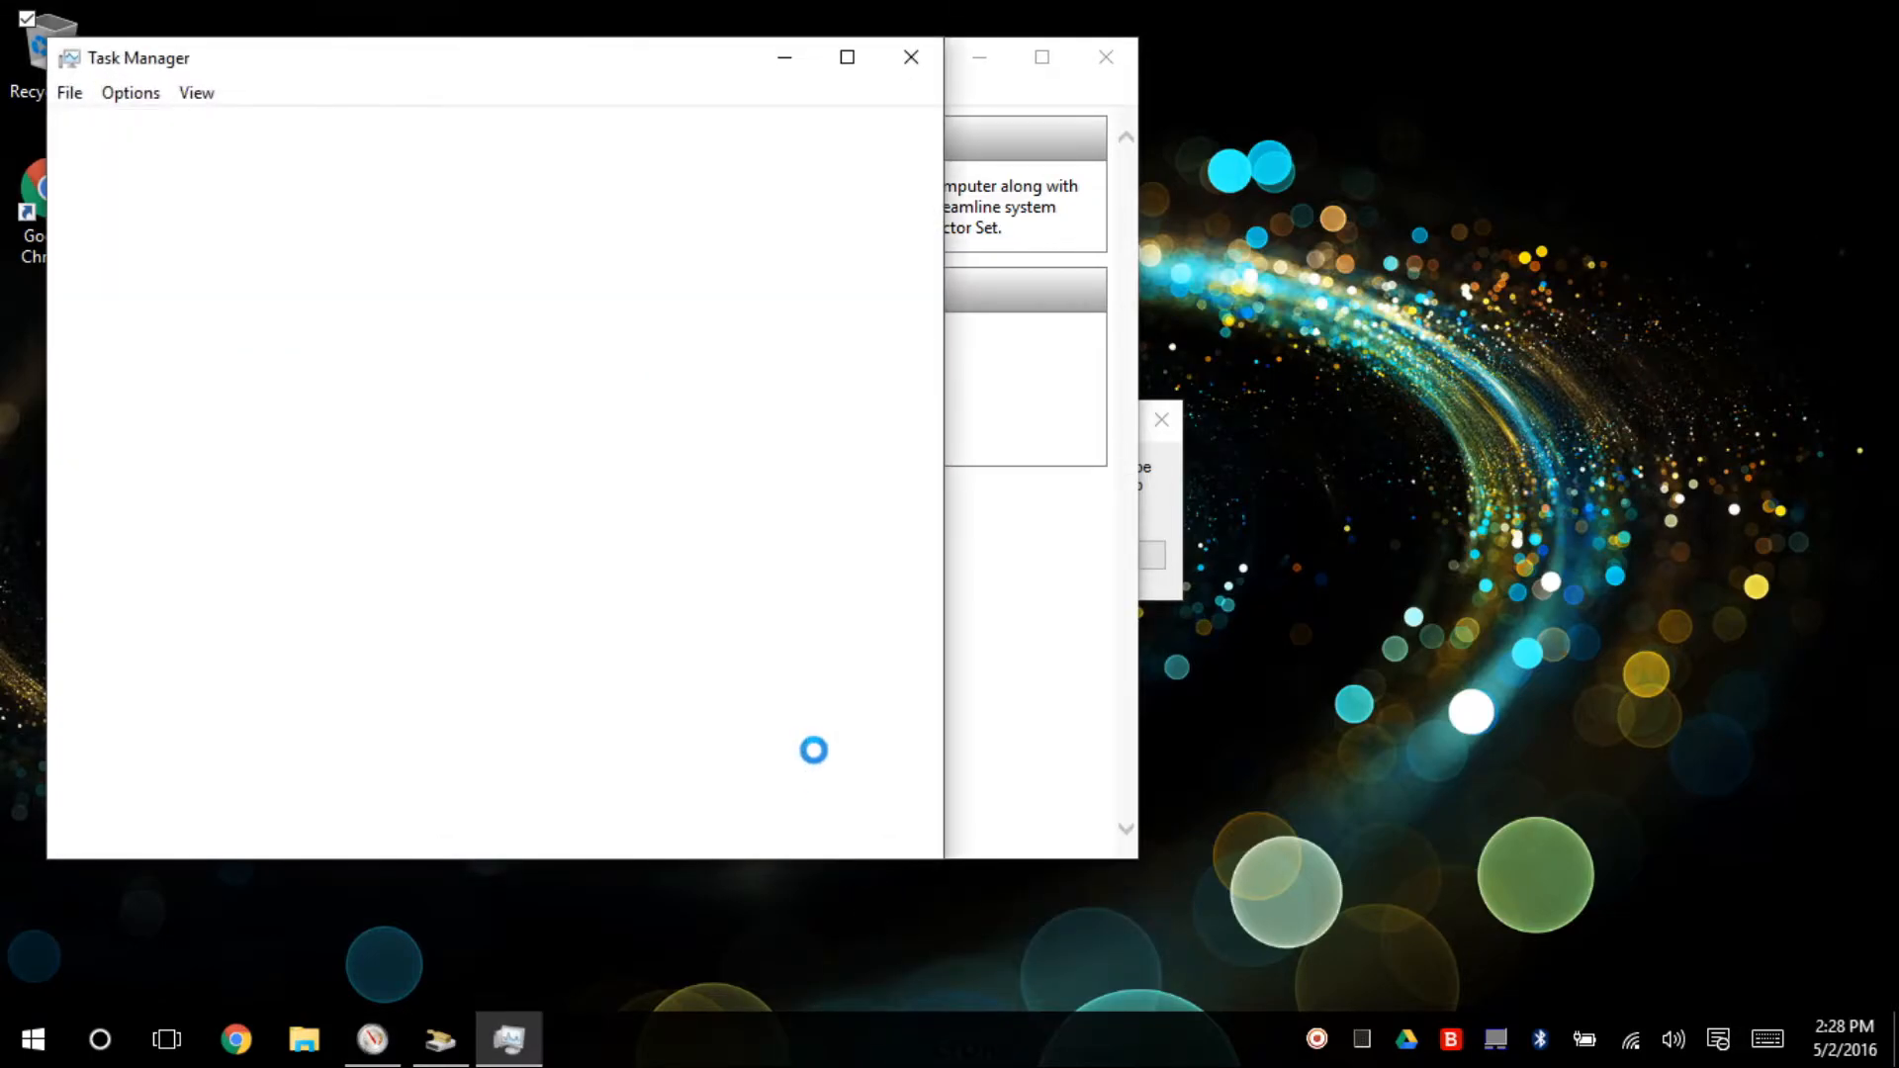
pyautogui.click(386, 137)
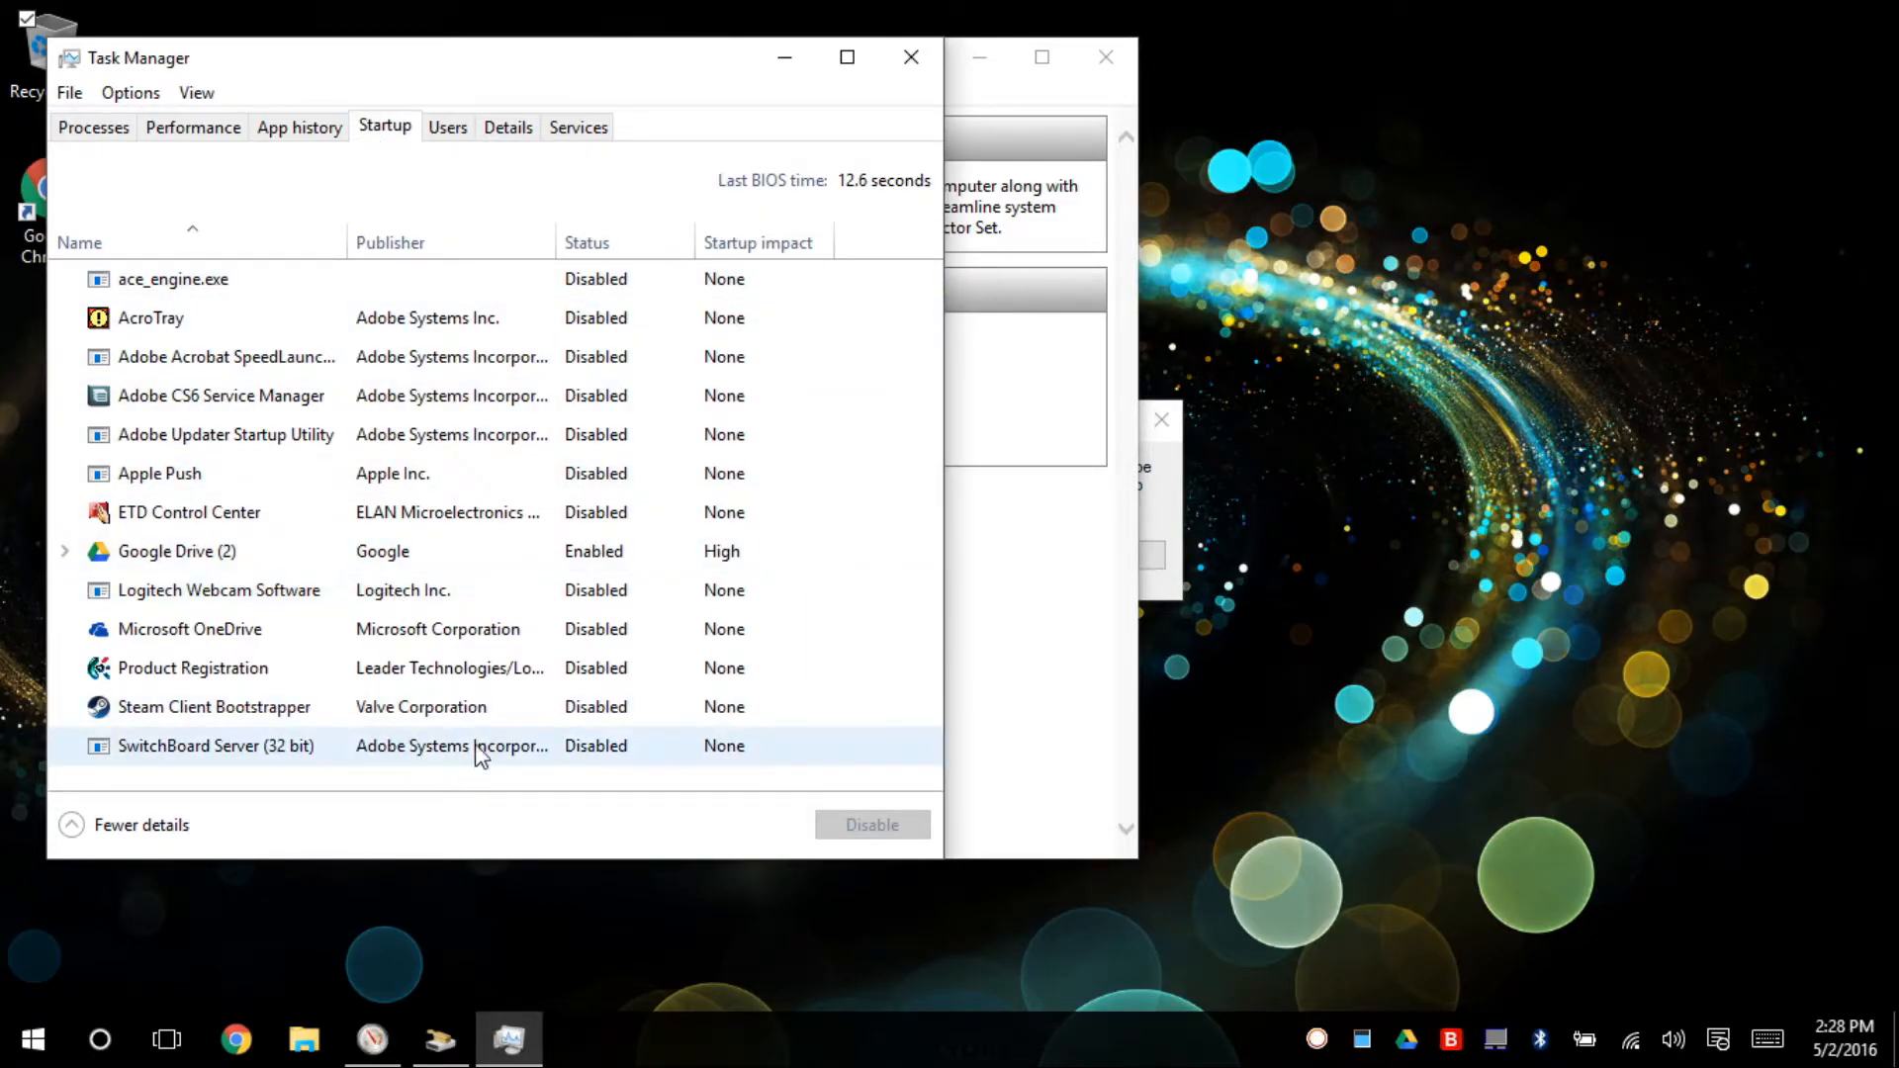
# Review the startup entries from Google Drive to Steam Client Bootstrapper, and close Task Manager.
pyautogui.click(481, 561)
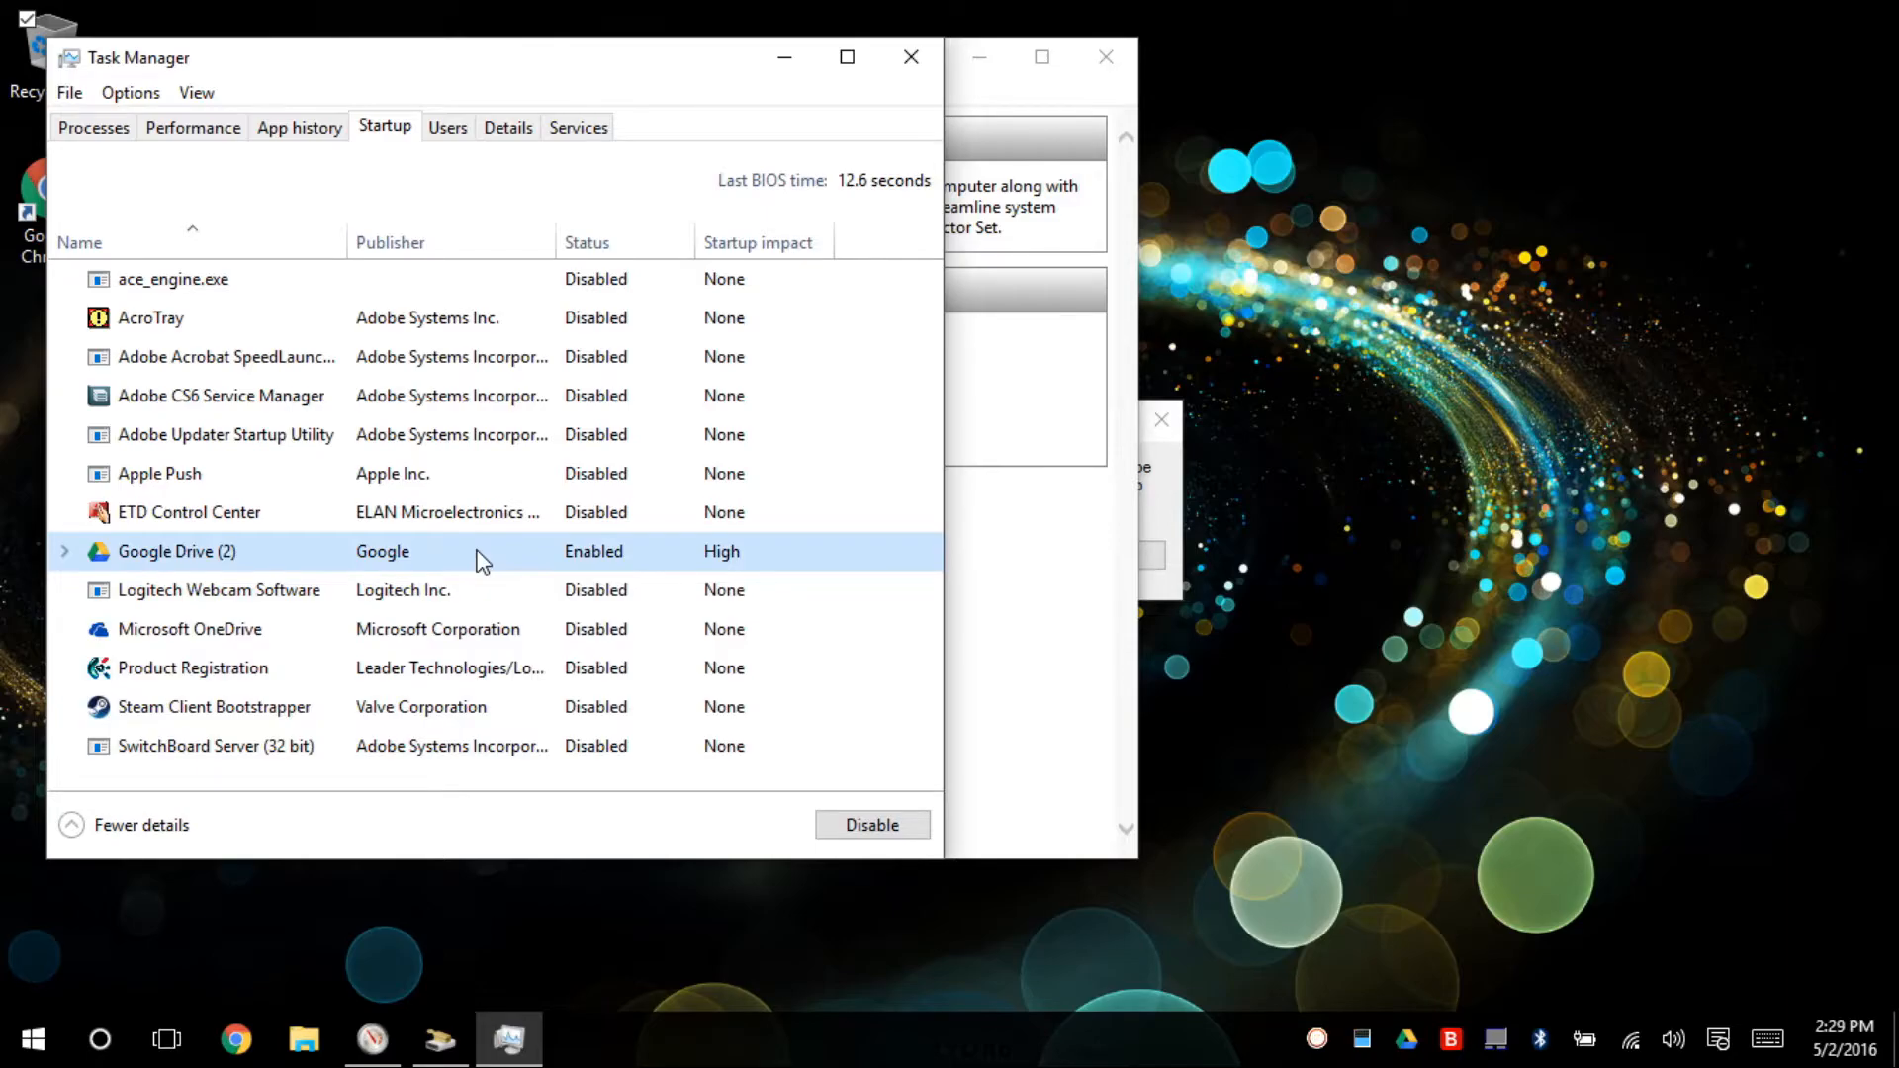
pyautogui.click(471, 596)
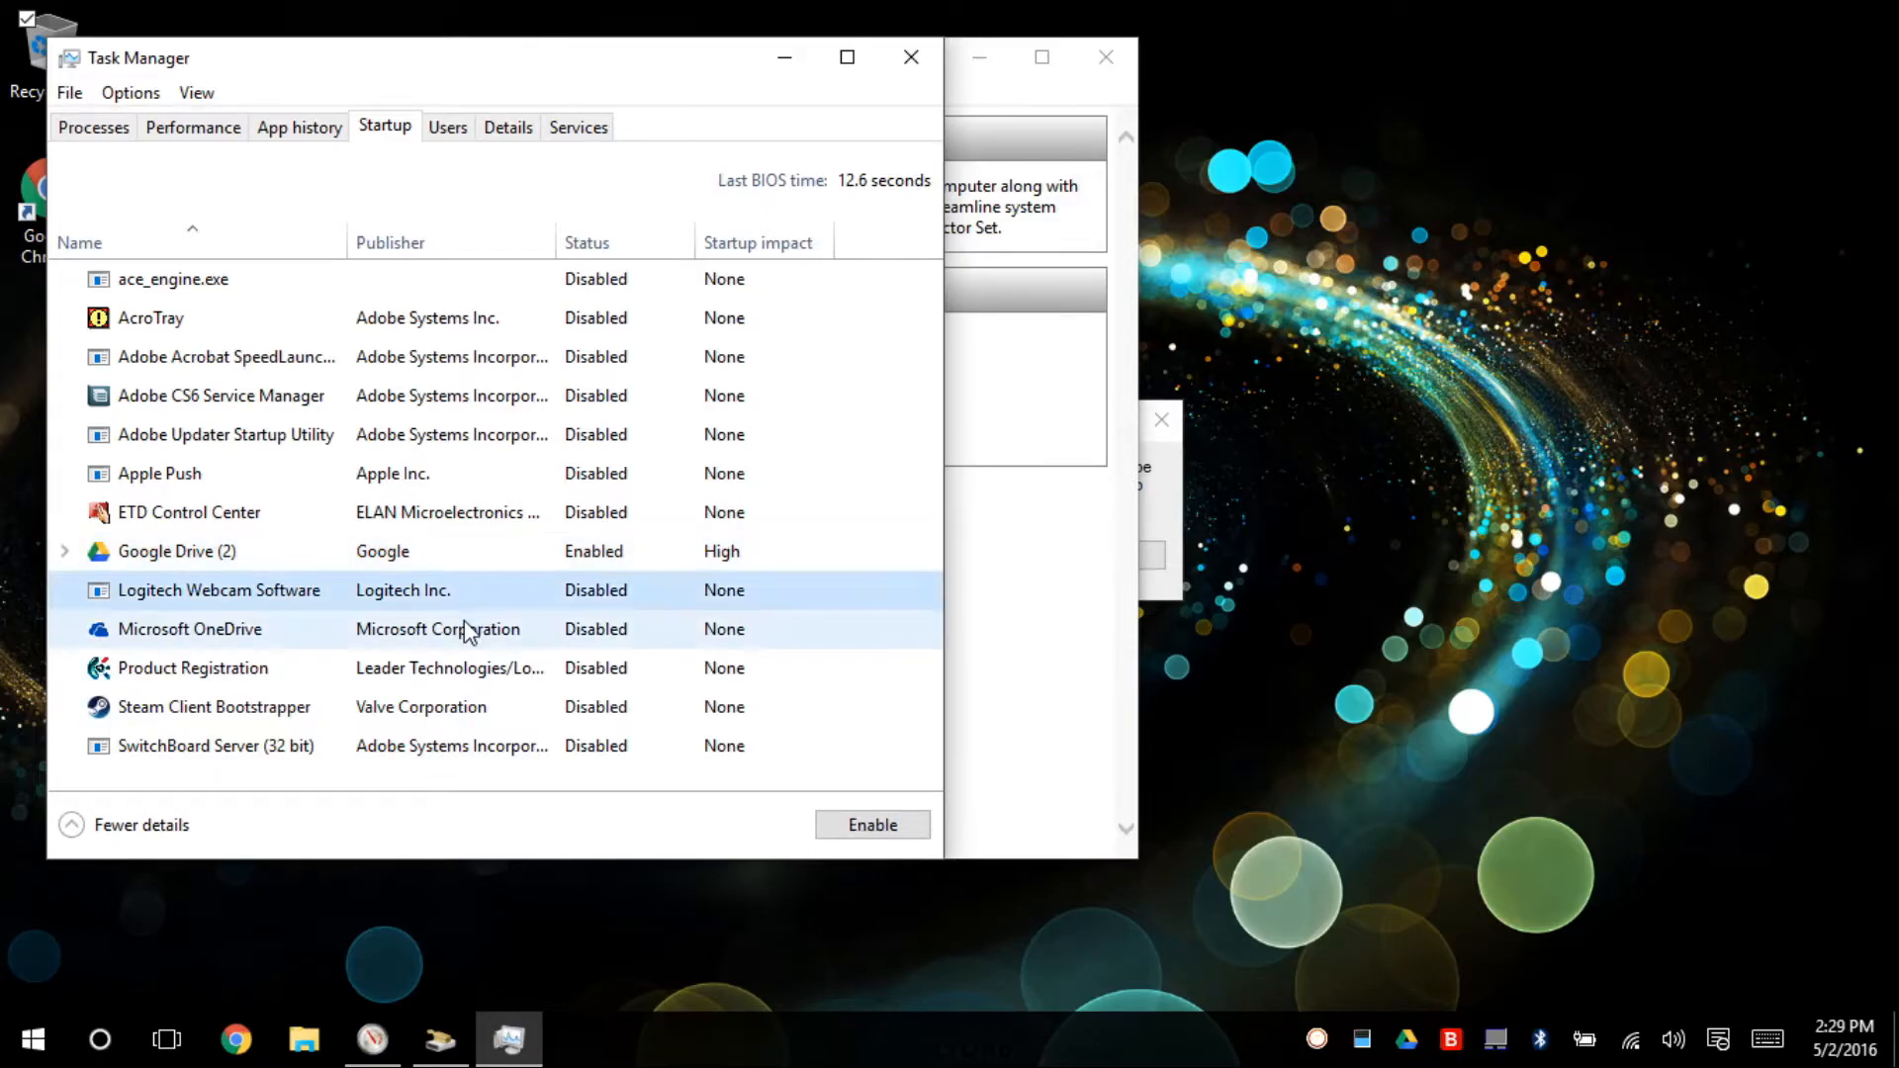
pyautogui.click(469, 633)
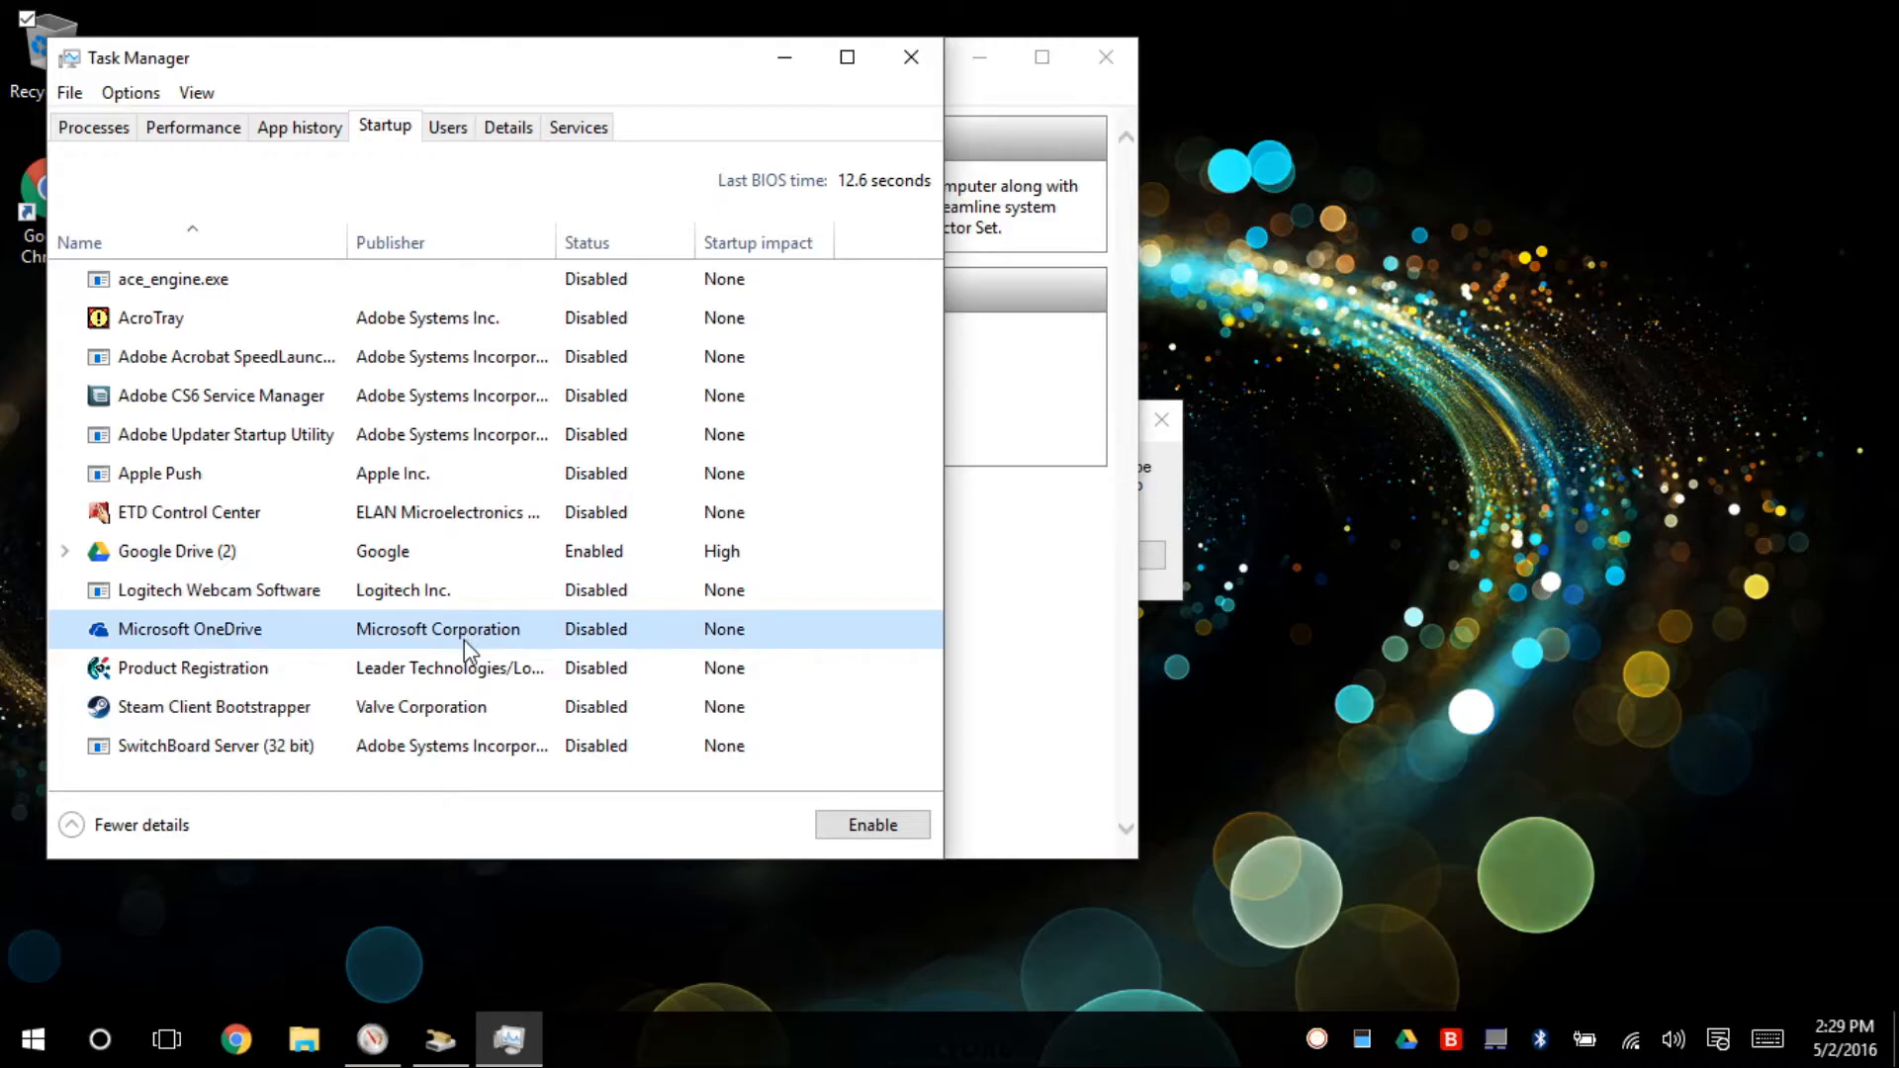
pyautogui.click(472, 670)
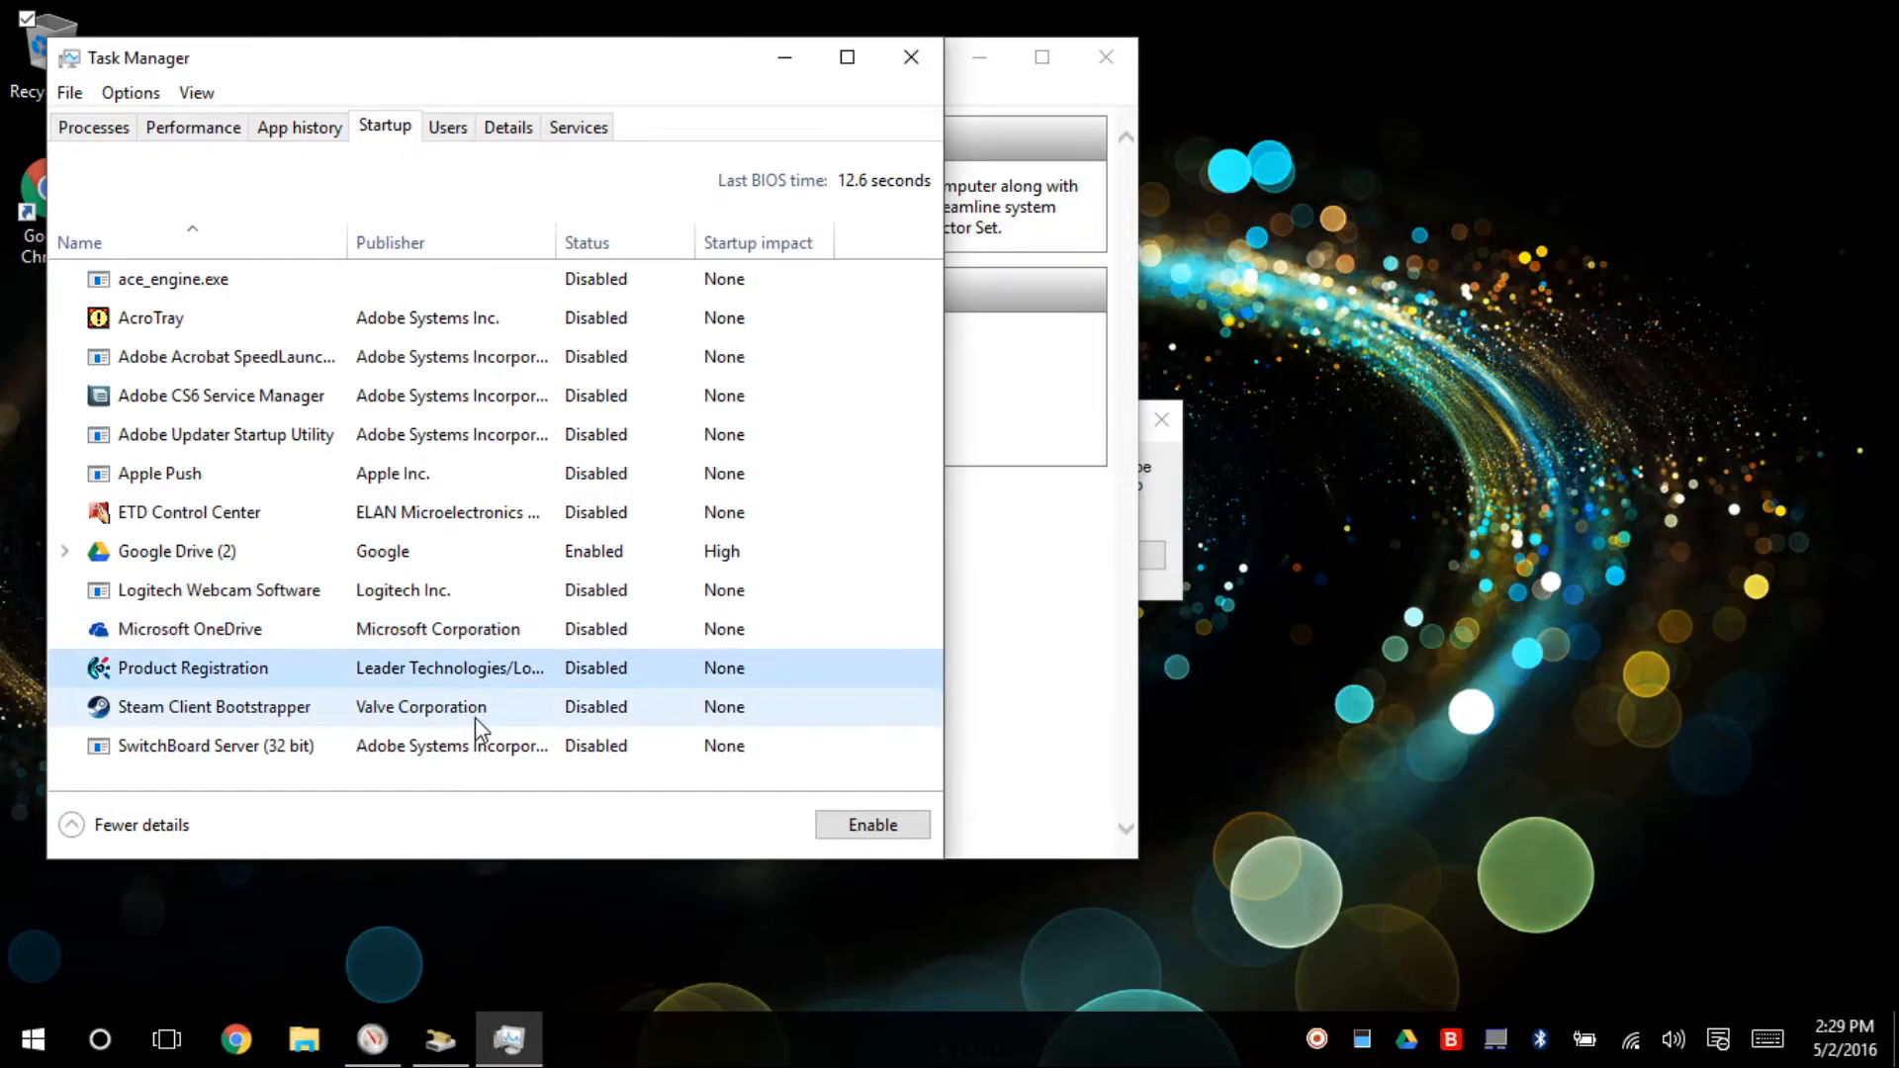
pyautogui.click(475, 716)
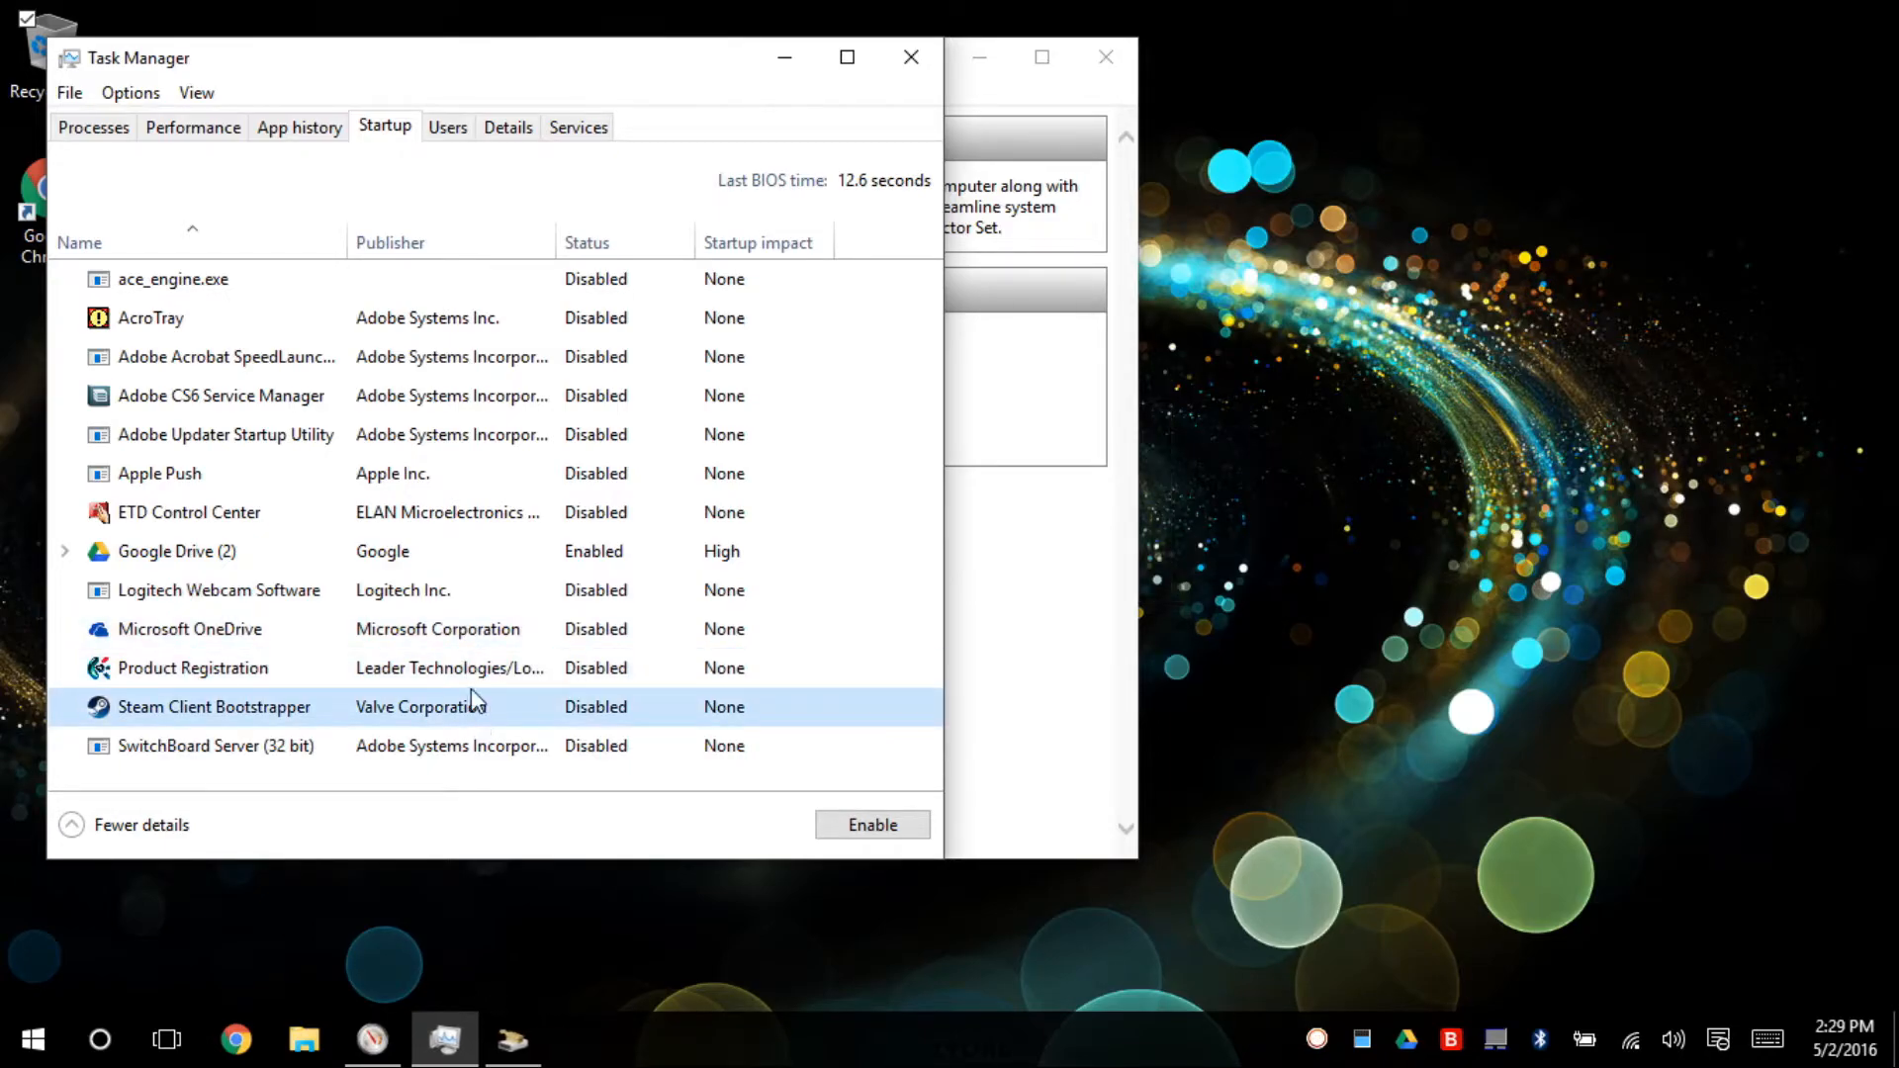
pyautogui.click(910, 62)
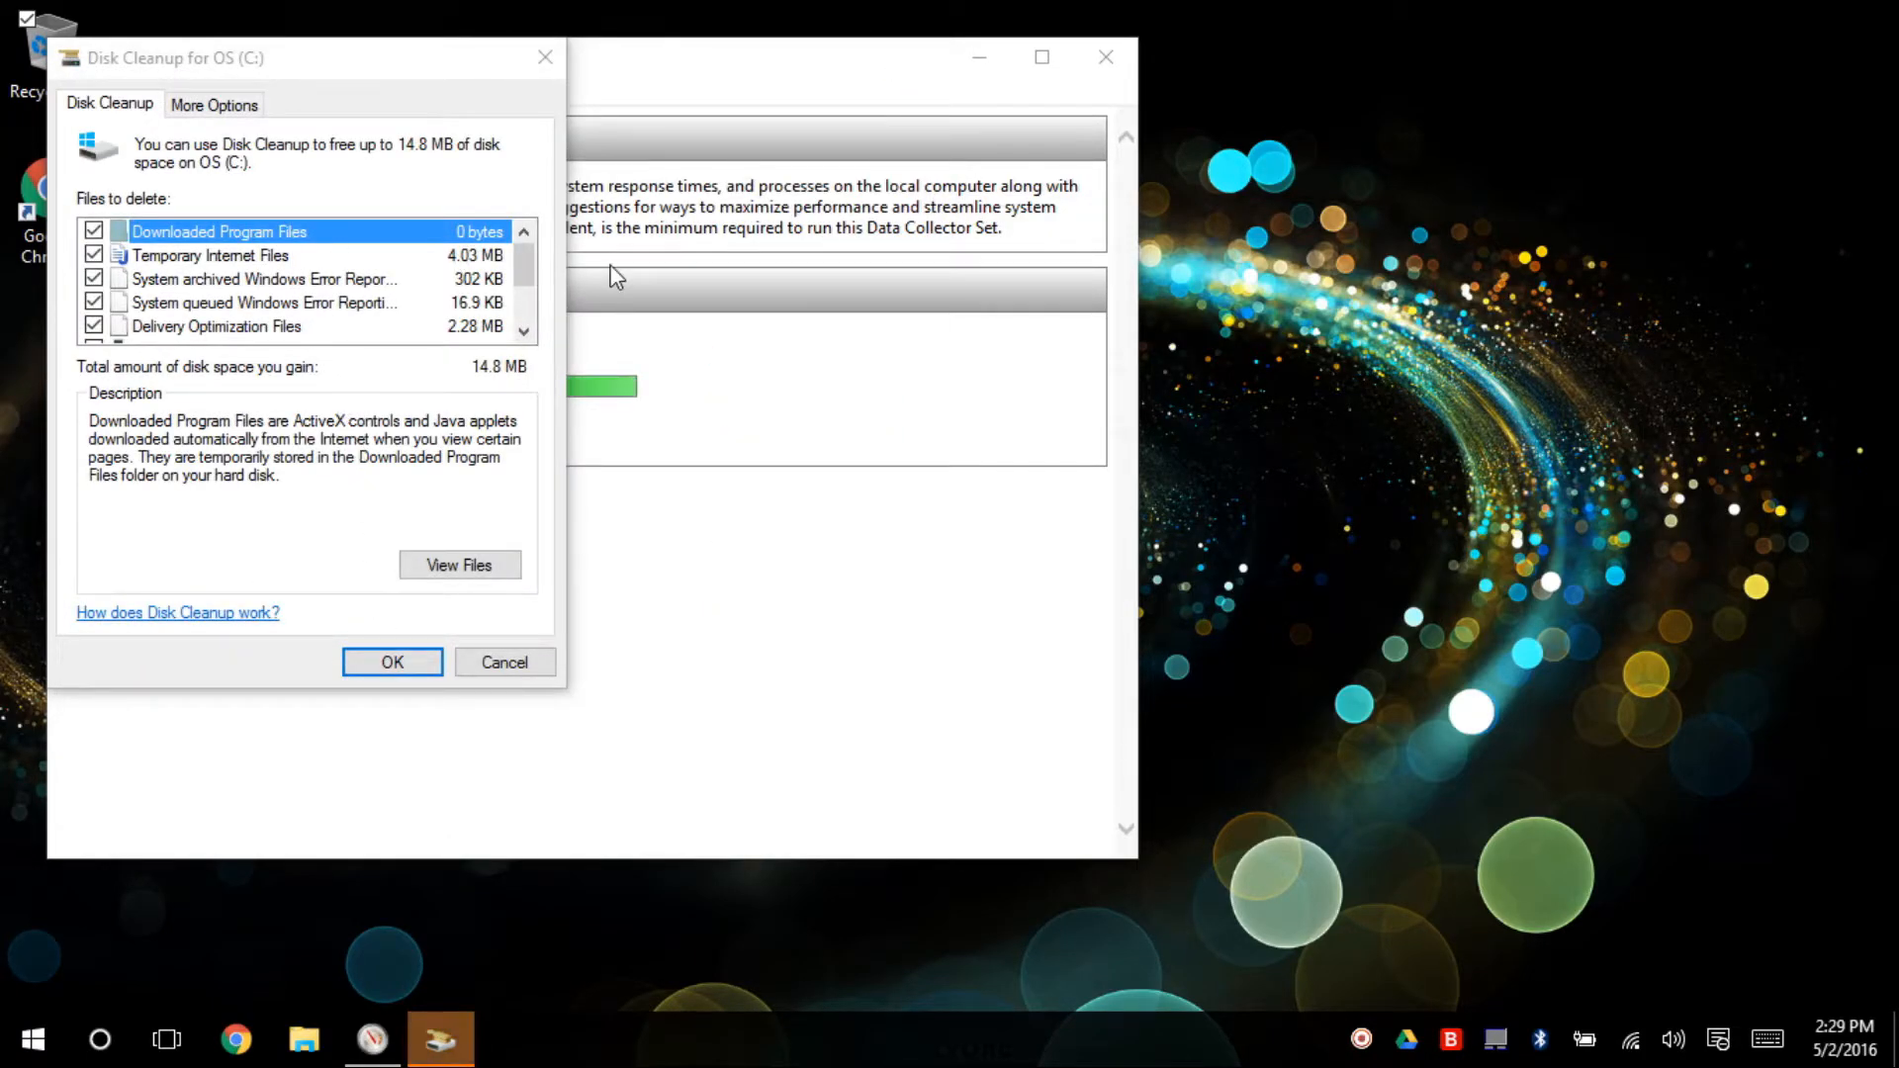
# Run Disk Cleanup on drive OS (C:) for the selected files and move its progress window clear of the System Diagnostics report.
pyautogui.moveTo(528, 287)
pyautogui.mouseDown()
pyautogui.moveTo(538, 340)
pyautogui.moveTo(522, 271)
pyautogui.mouseUp()
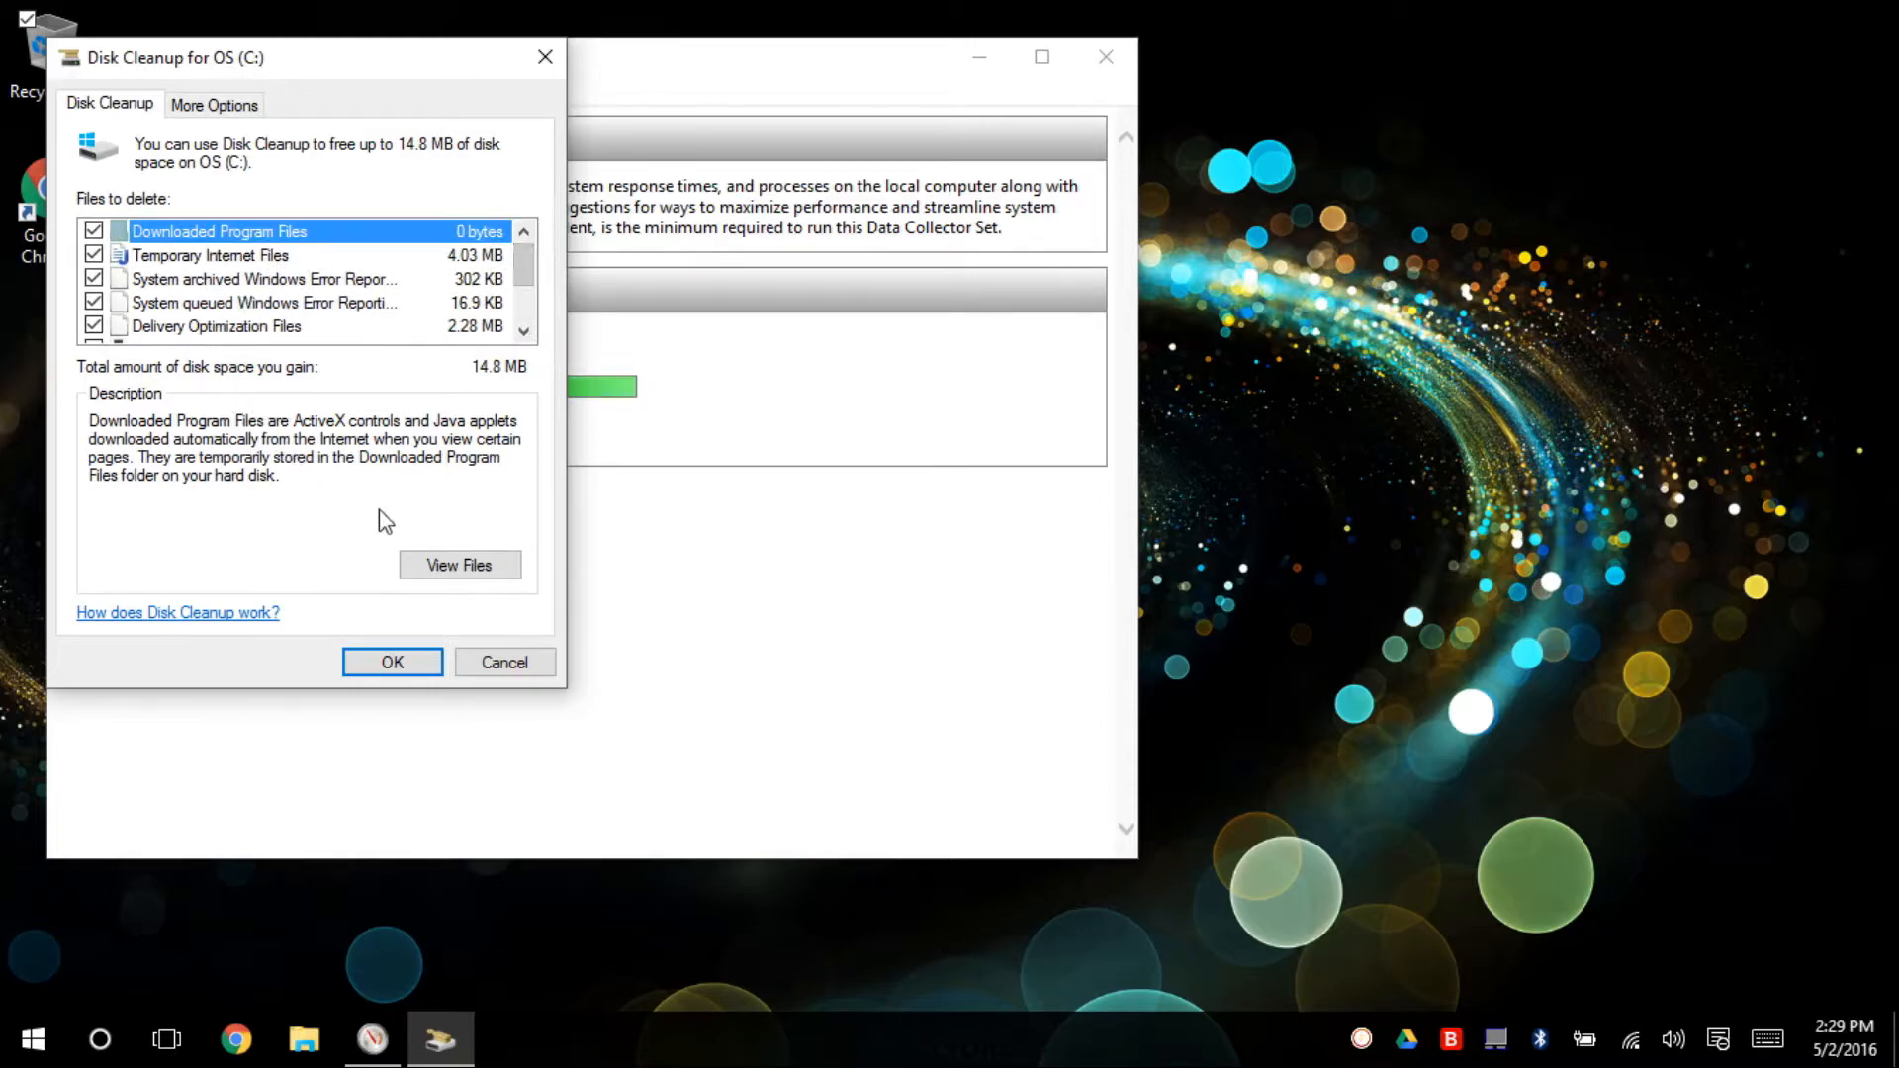
pyautogui.click(390, 666)
pyautogui.click(960, 542)
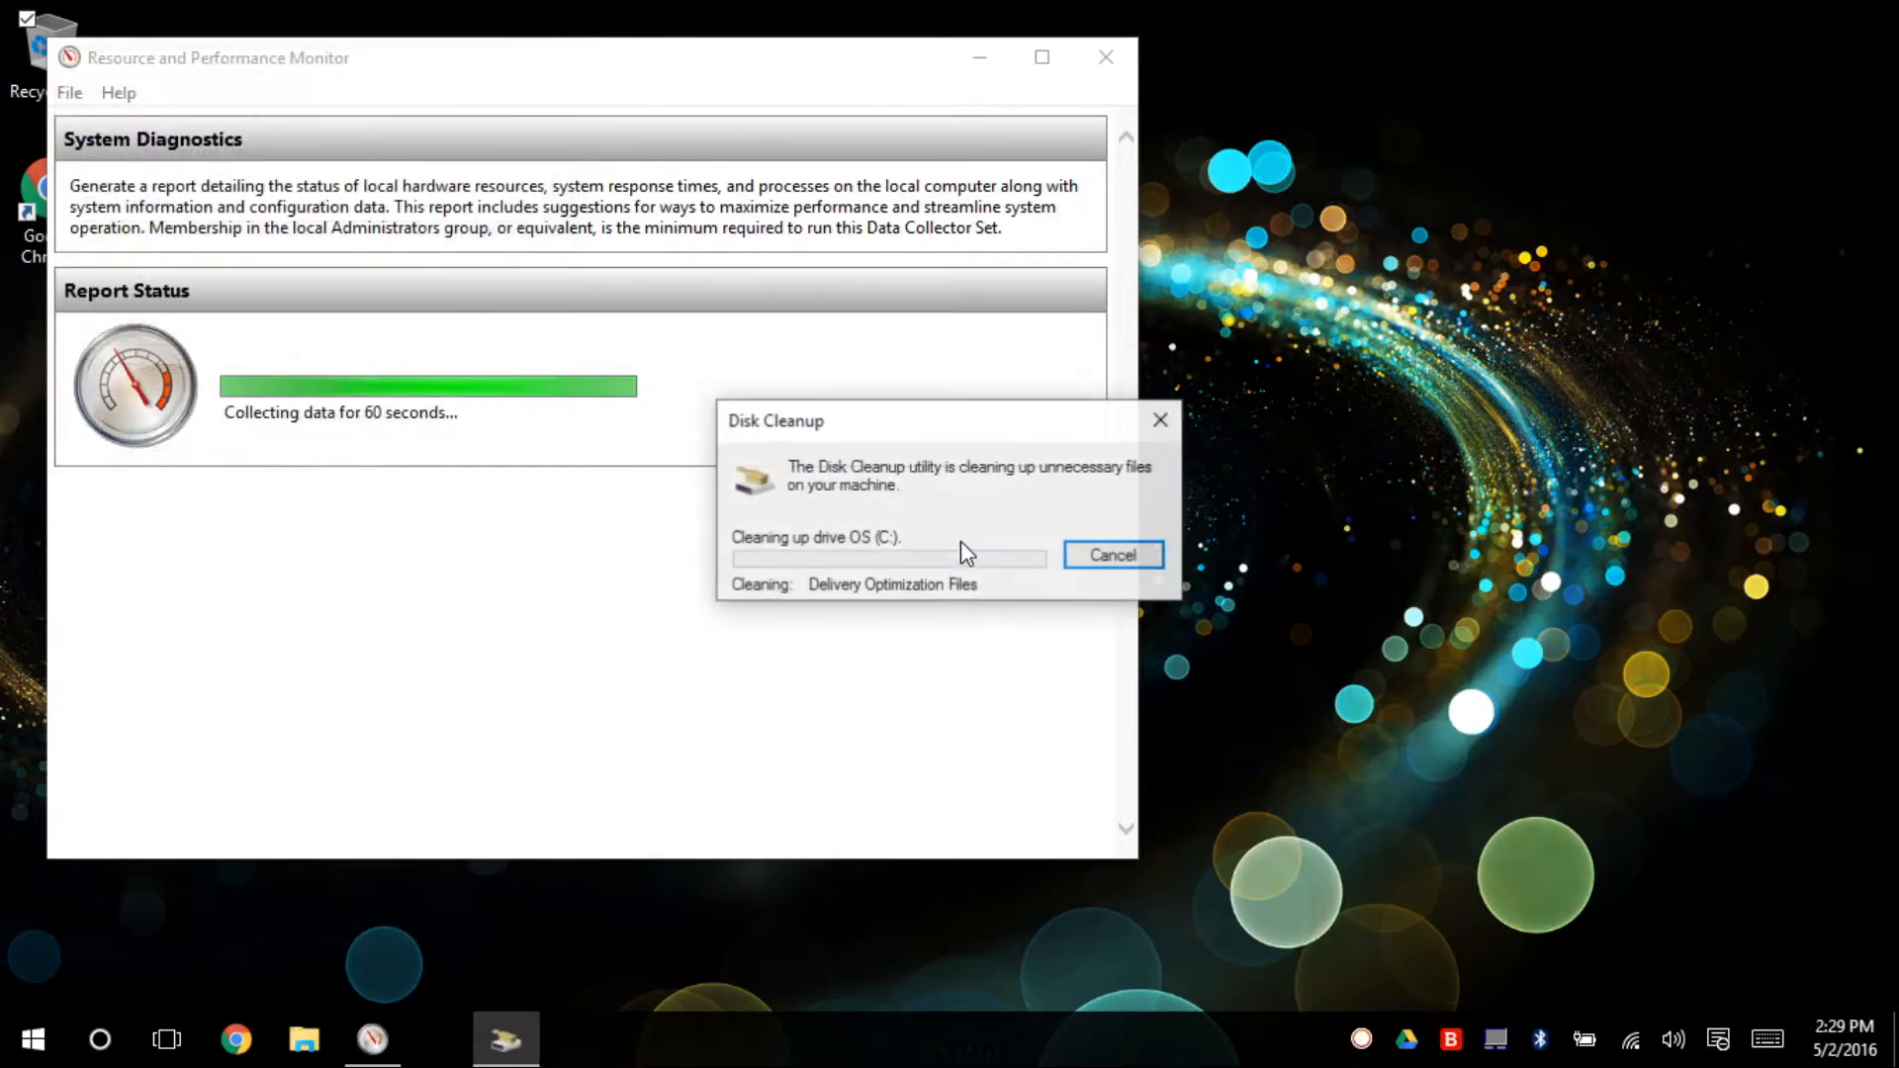
pyautogui.moveTo(886, 417); pyautogui.dragTo(1389, 284)
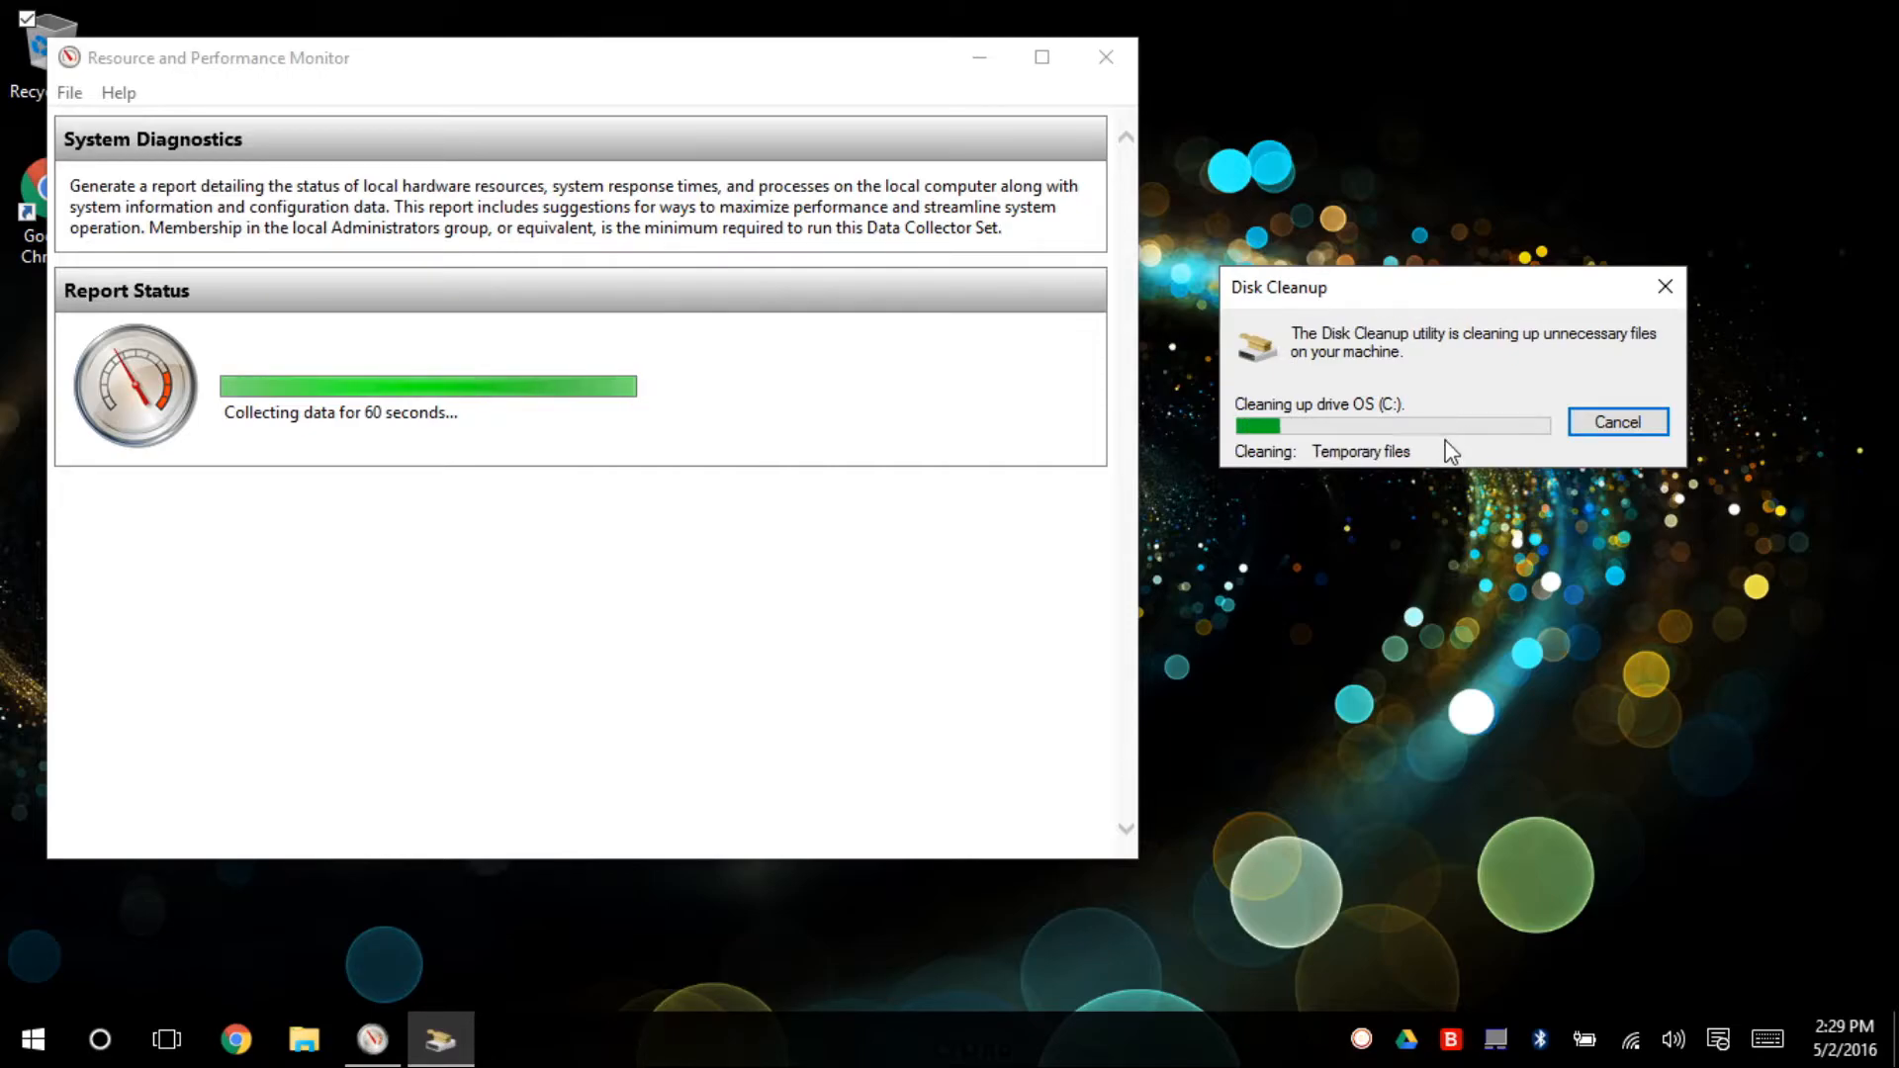
pyautogui.moveTo(446, 413); pyautogui.dragTo(87, 419)
pyautogui.click(250, 384)
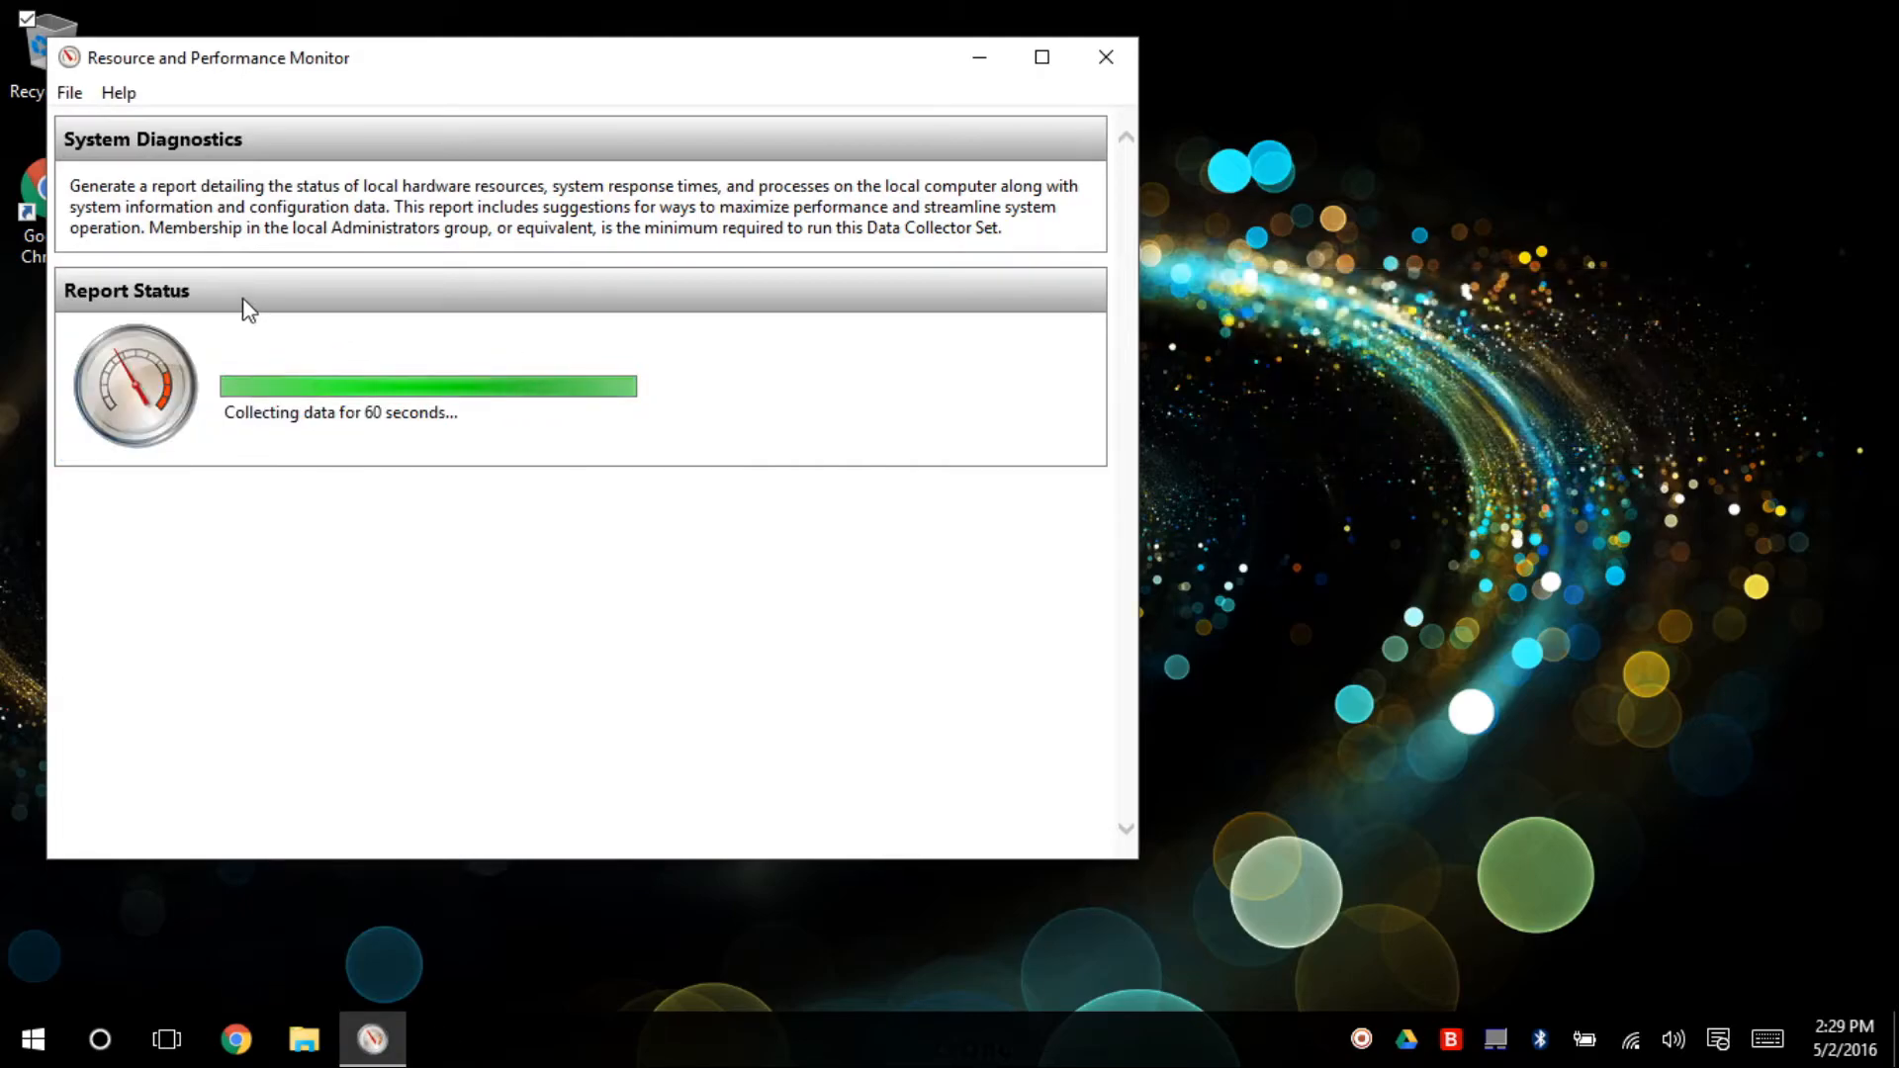
# Review the power plans under the additional power settings, then close Settings and Power Options.
pyautogui.click(1583, 1039)
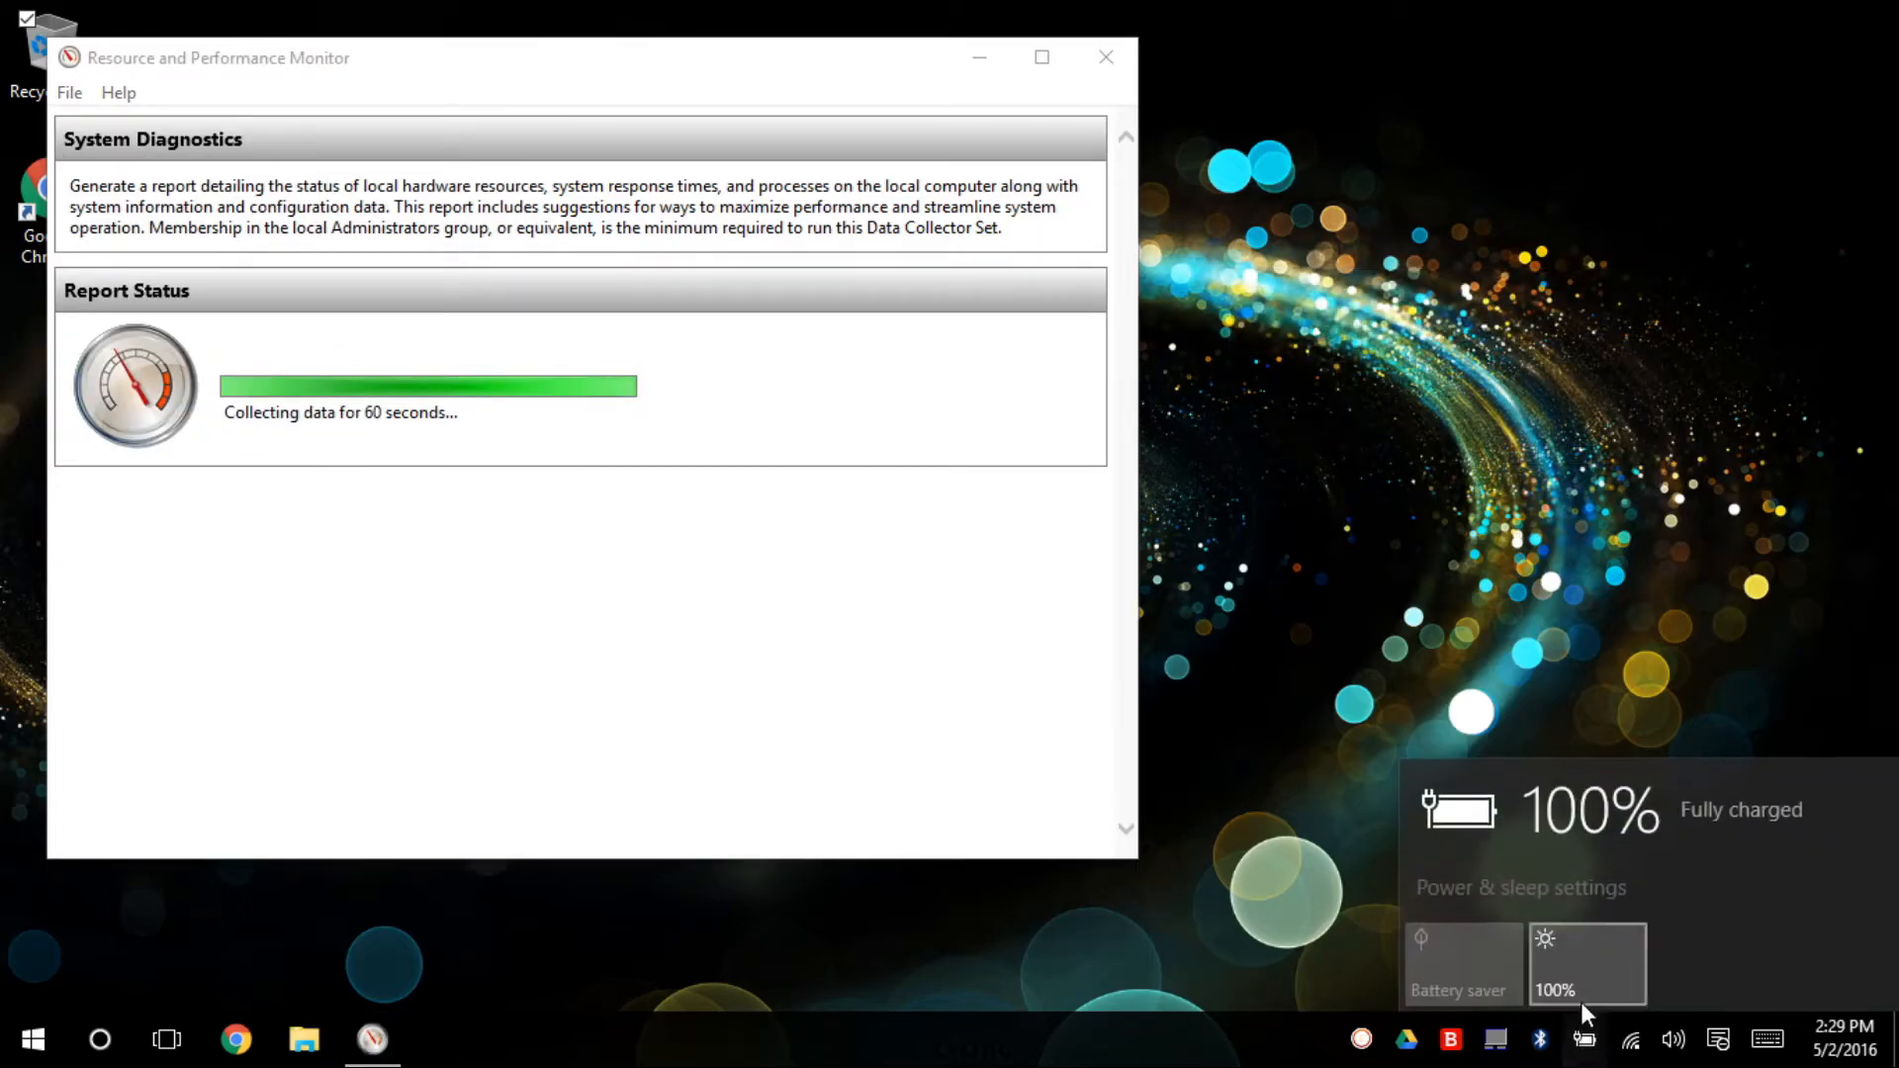
pyautogui.click(1551, 889)
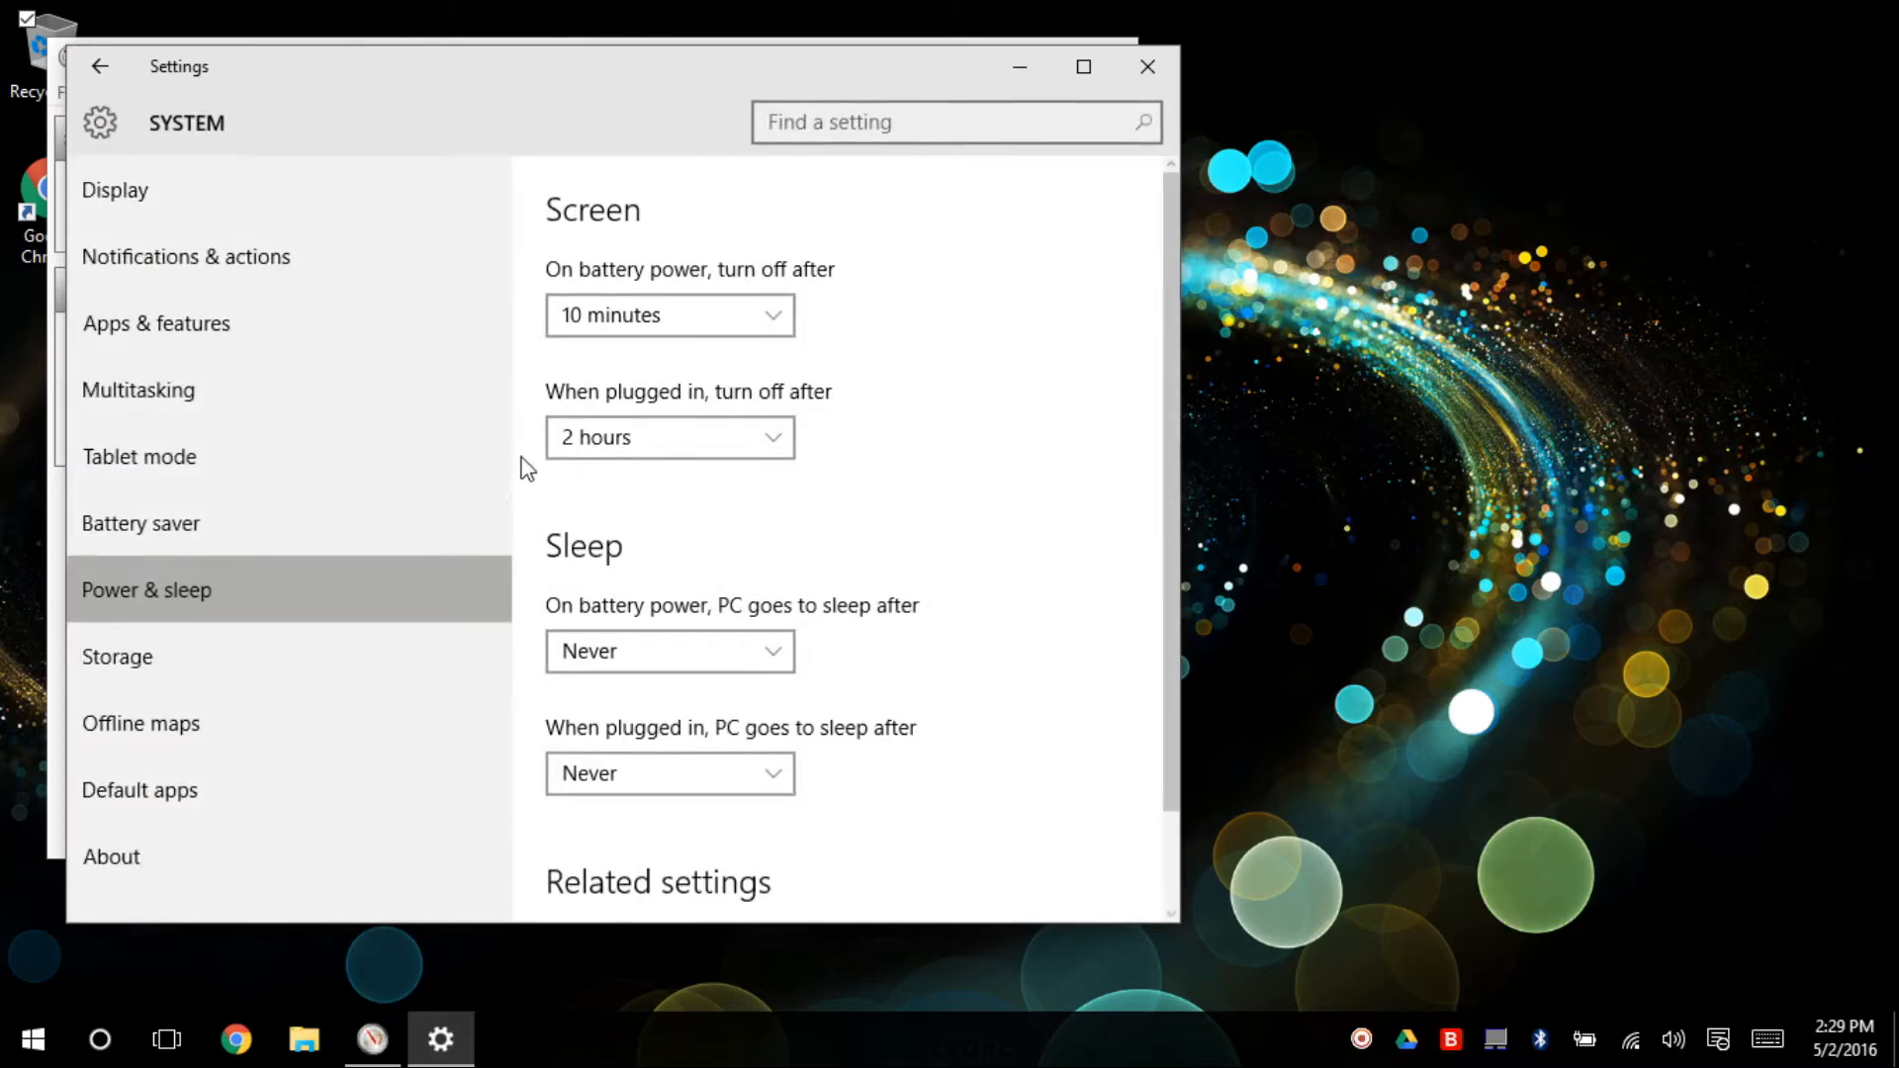
pyautogui.scroll(-2, 746, 697)
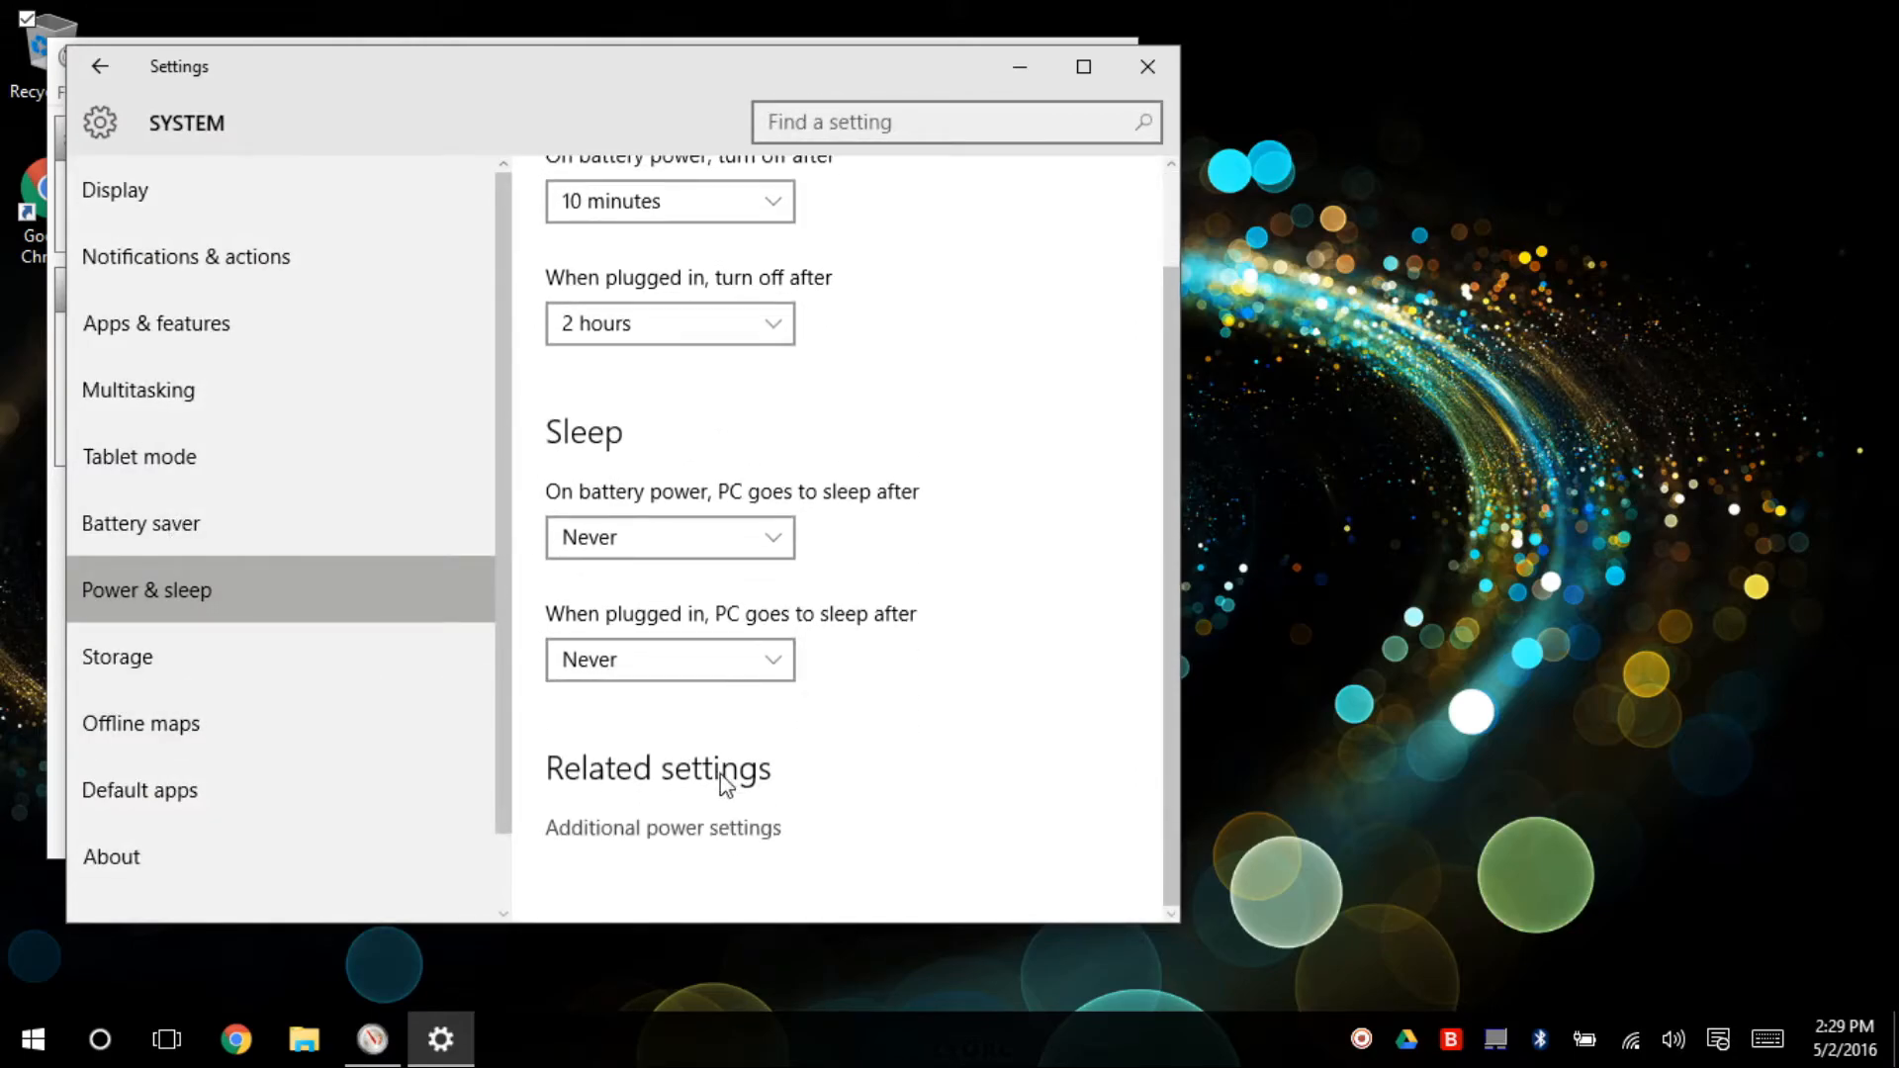
pyautogui.click(711, 829)
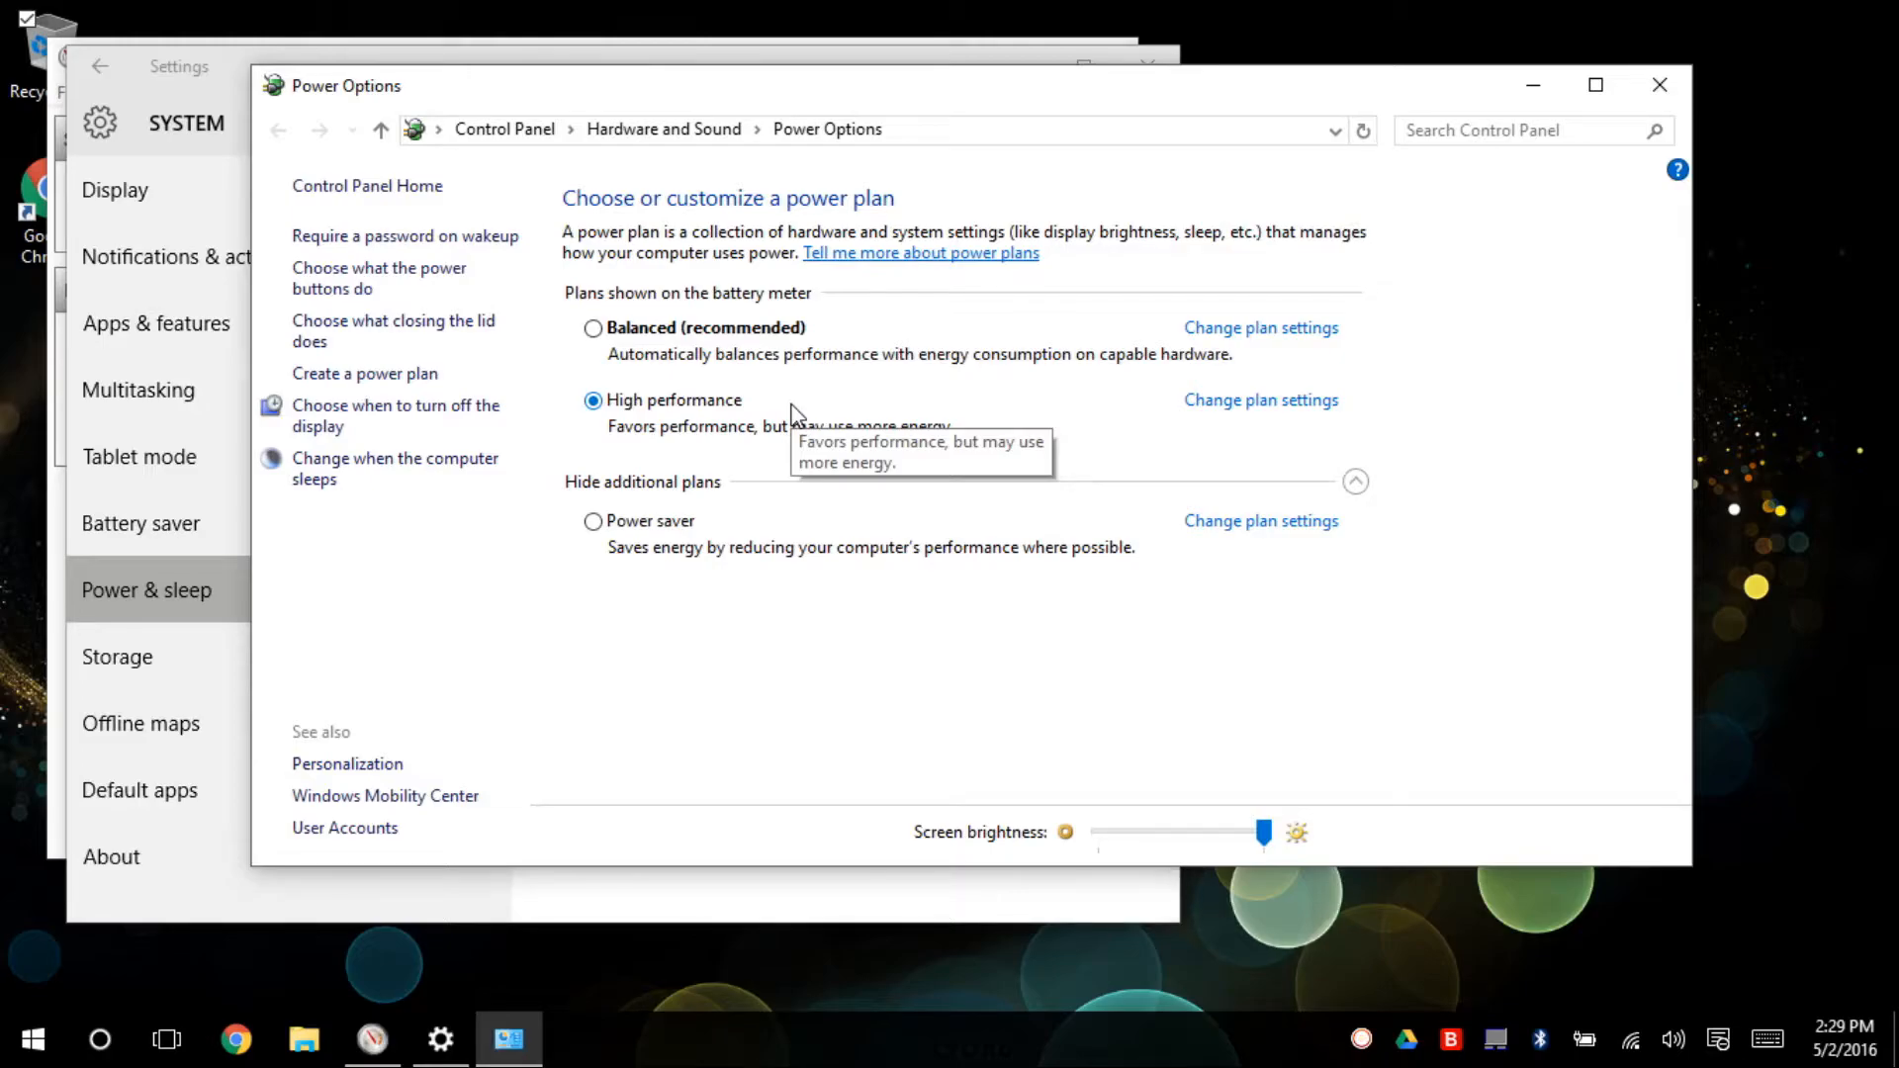
pyautogui.click(1148, 61)
pyautogui.moveTo(1144, 77); pyautogui.dragTo(965, 114)
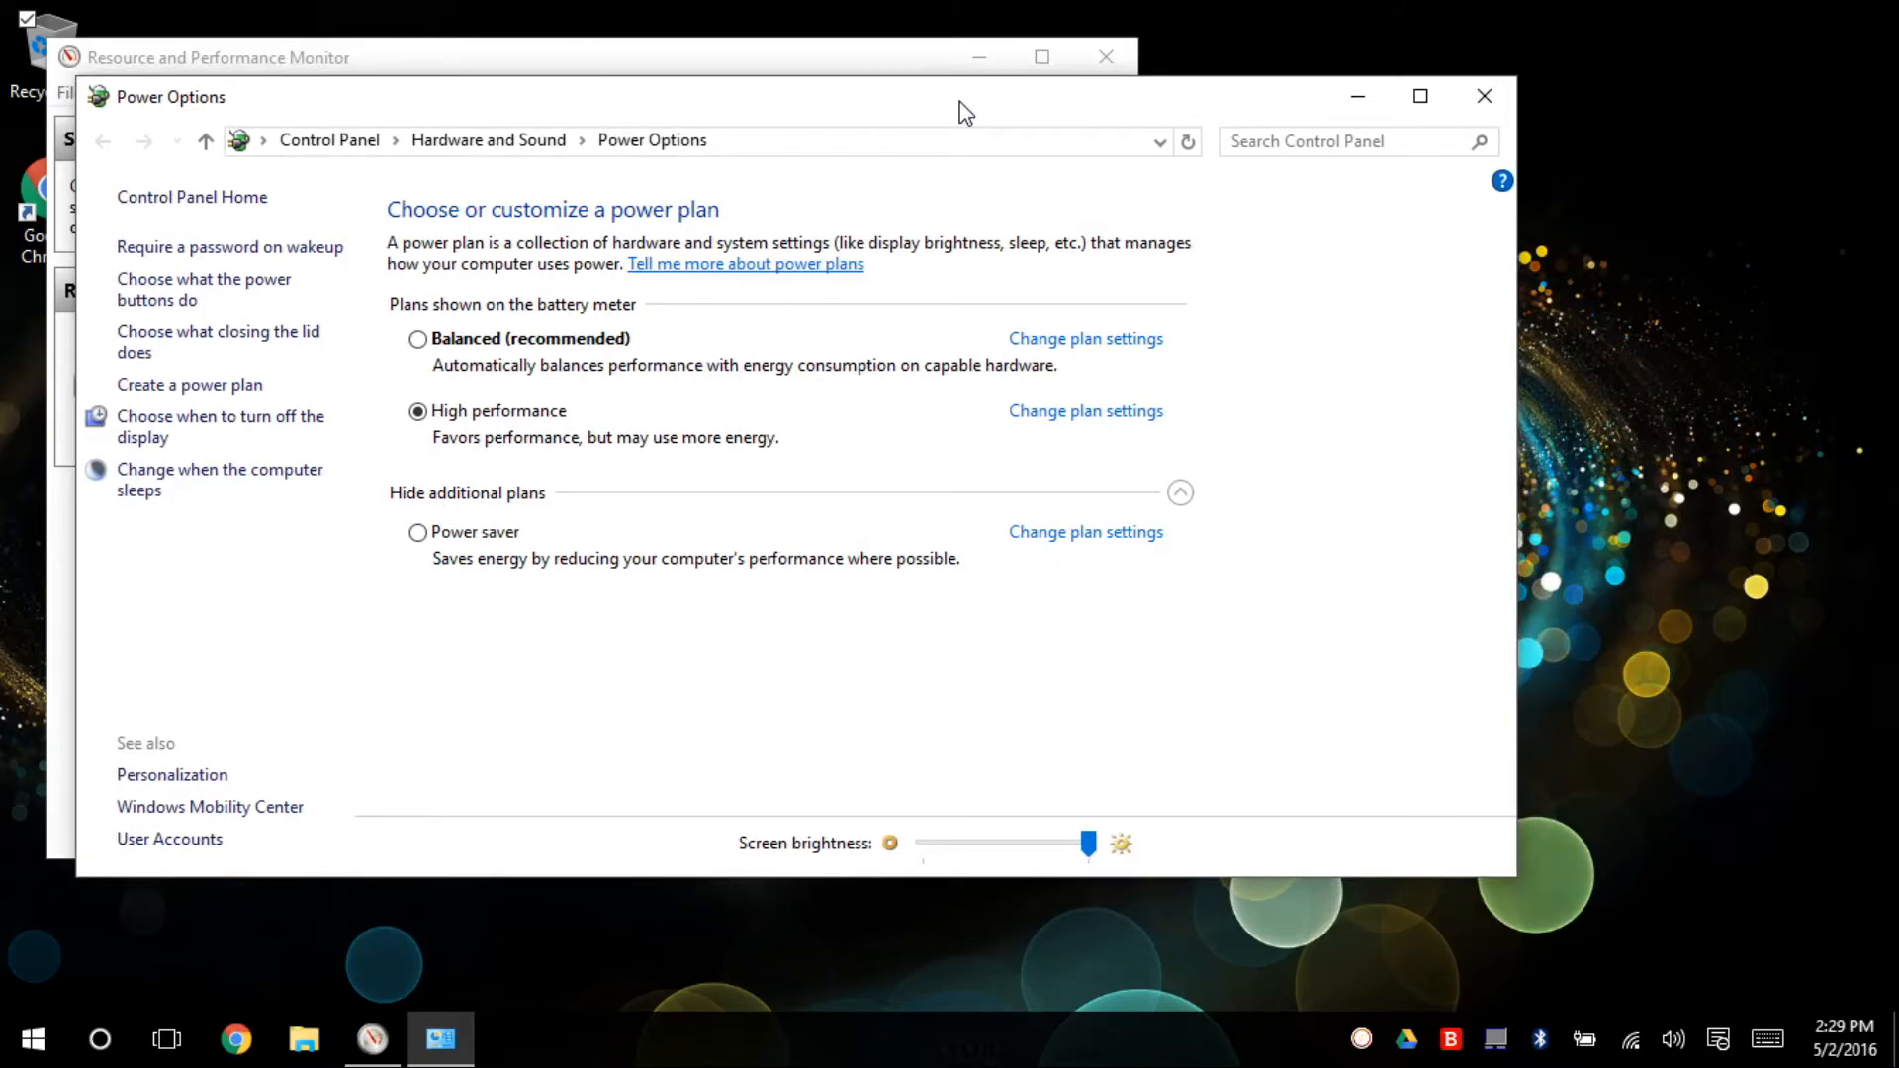
pyautogui.click(1484, 95)
# Look through the desktop's display settings and advanced display settings, and close Settings.
pyautogui.rightClick(1286, 402)
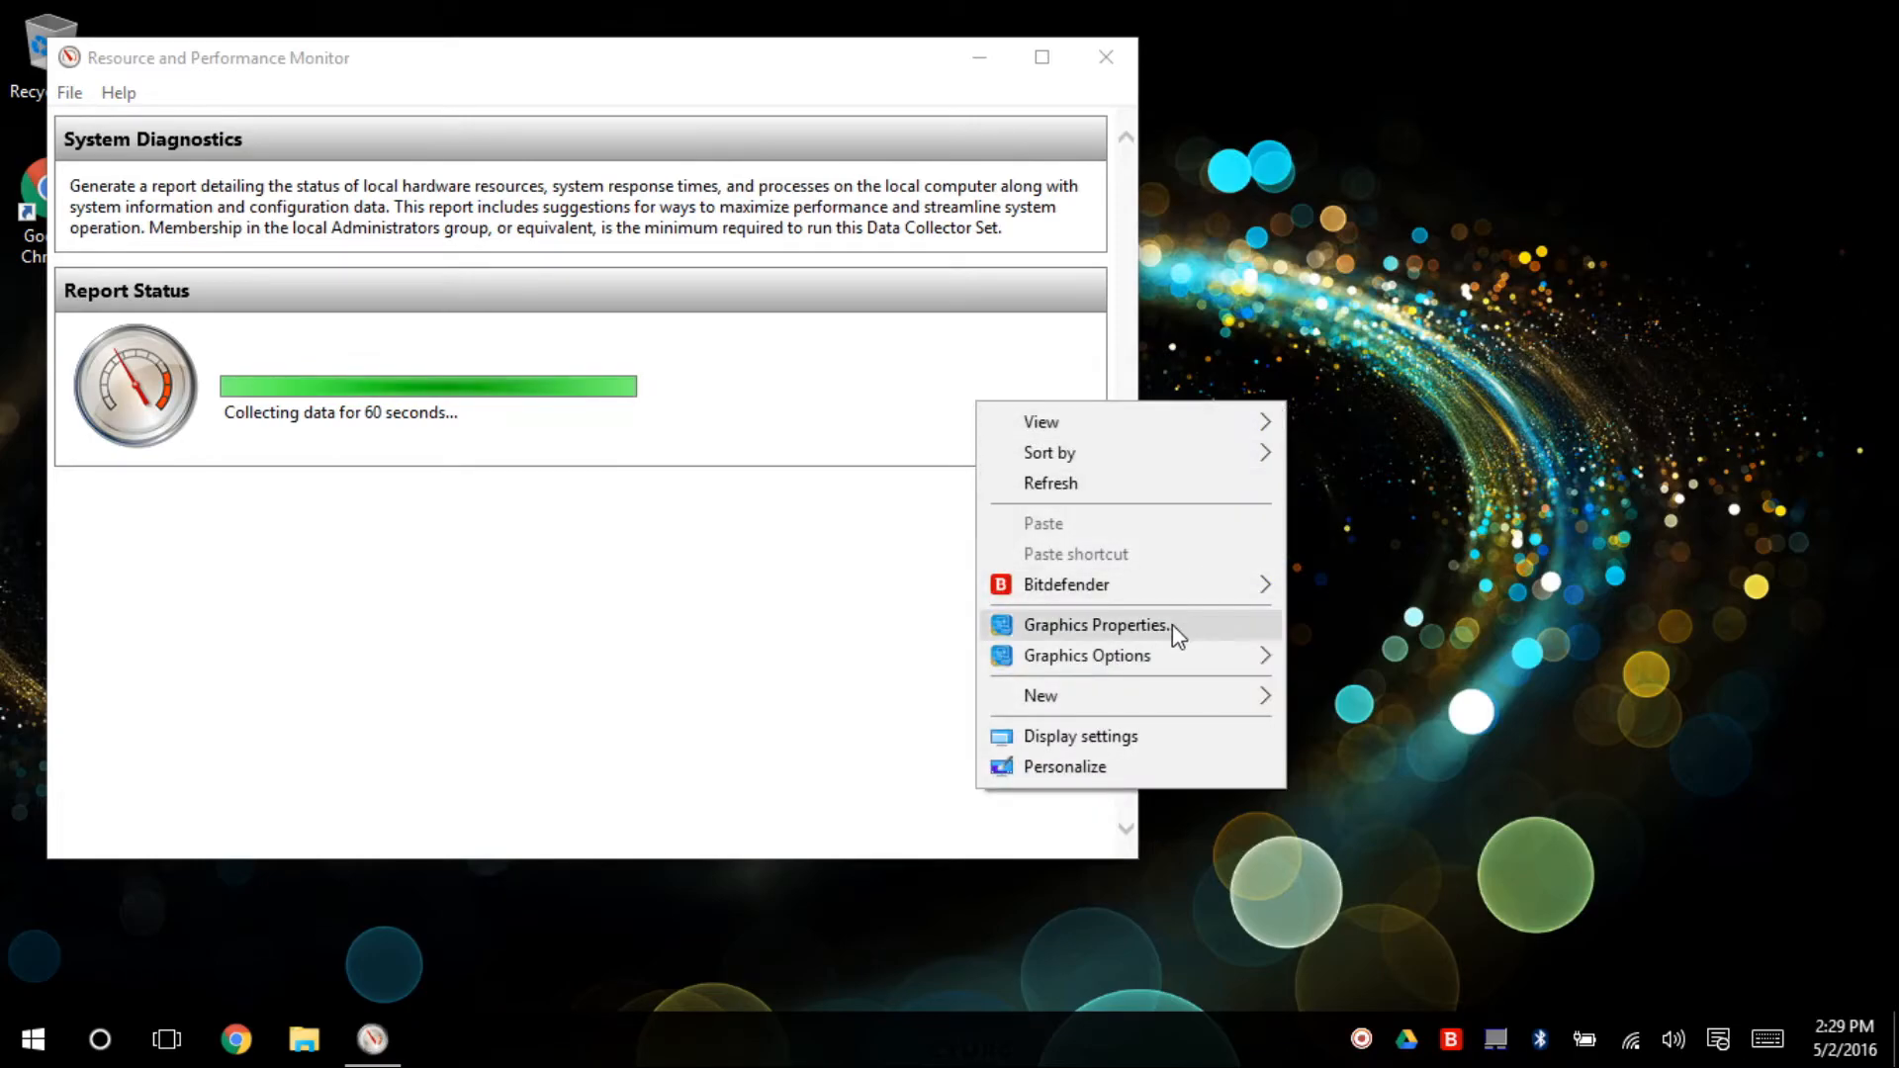
pyautogui.click(1139, 736)
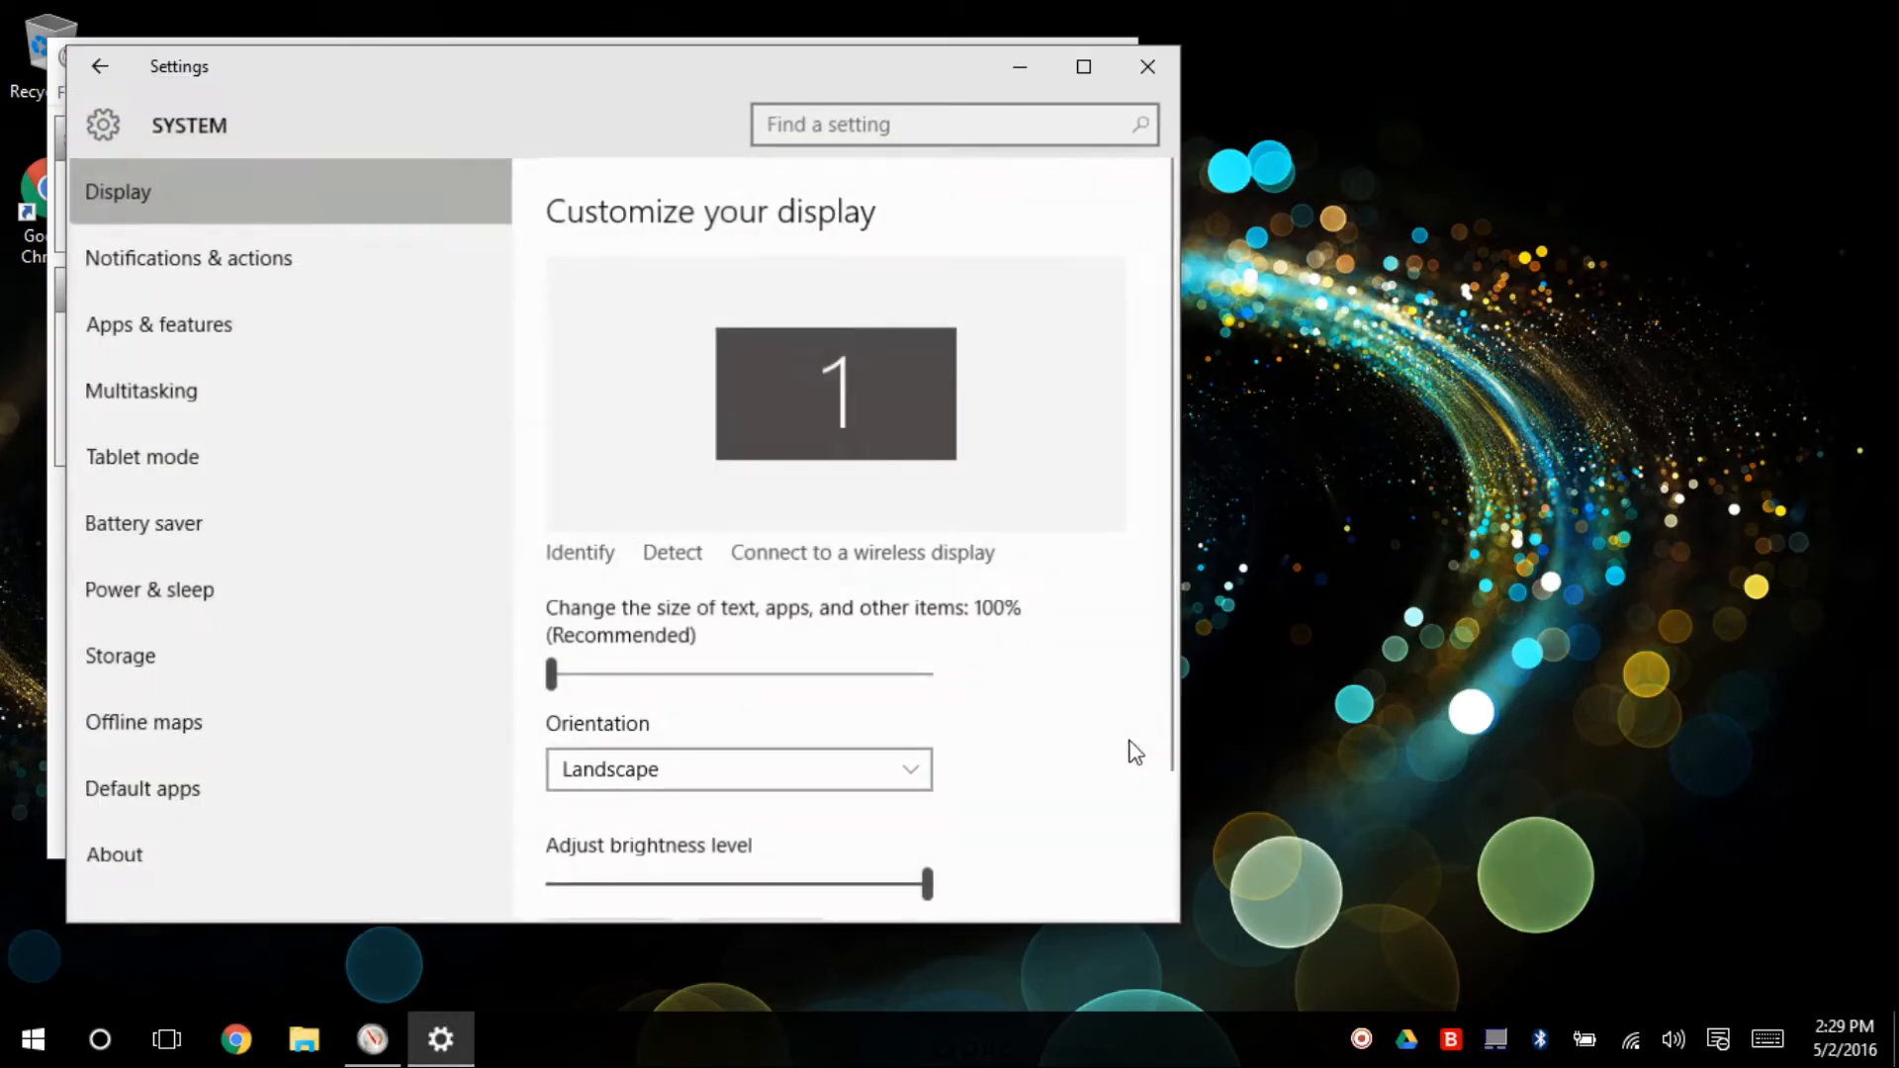
pyautogui.scroll(-2, 870, 703)
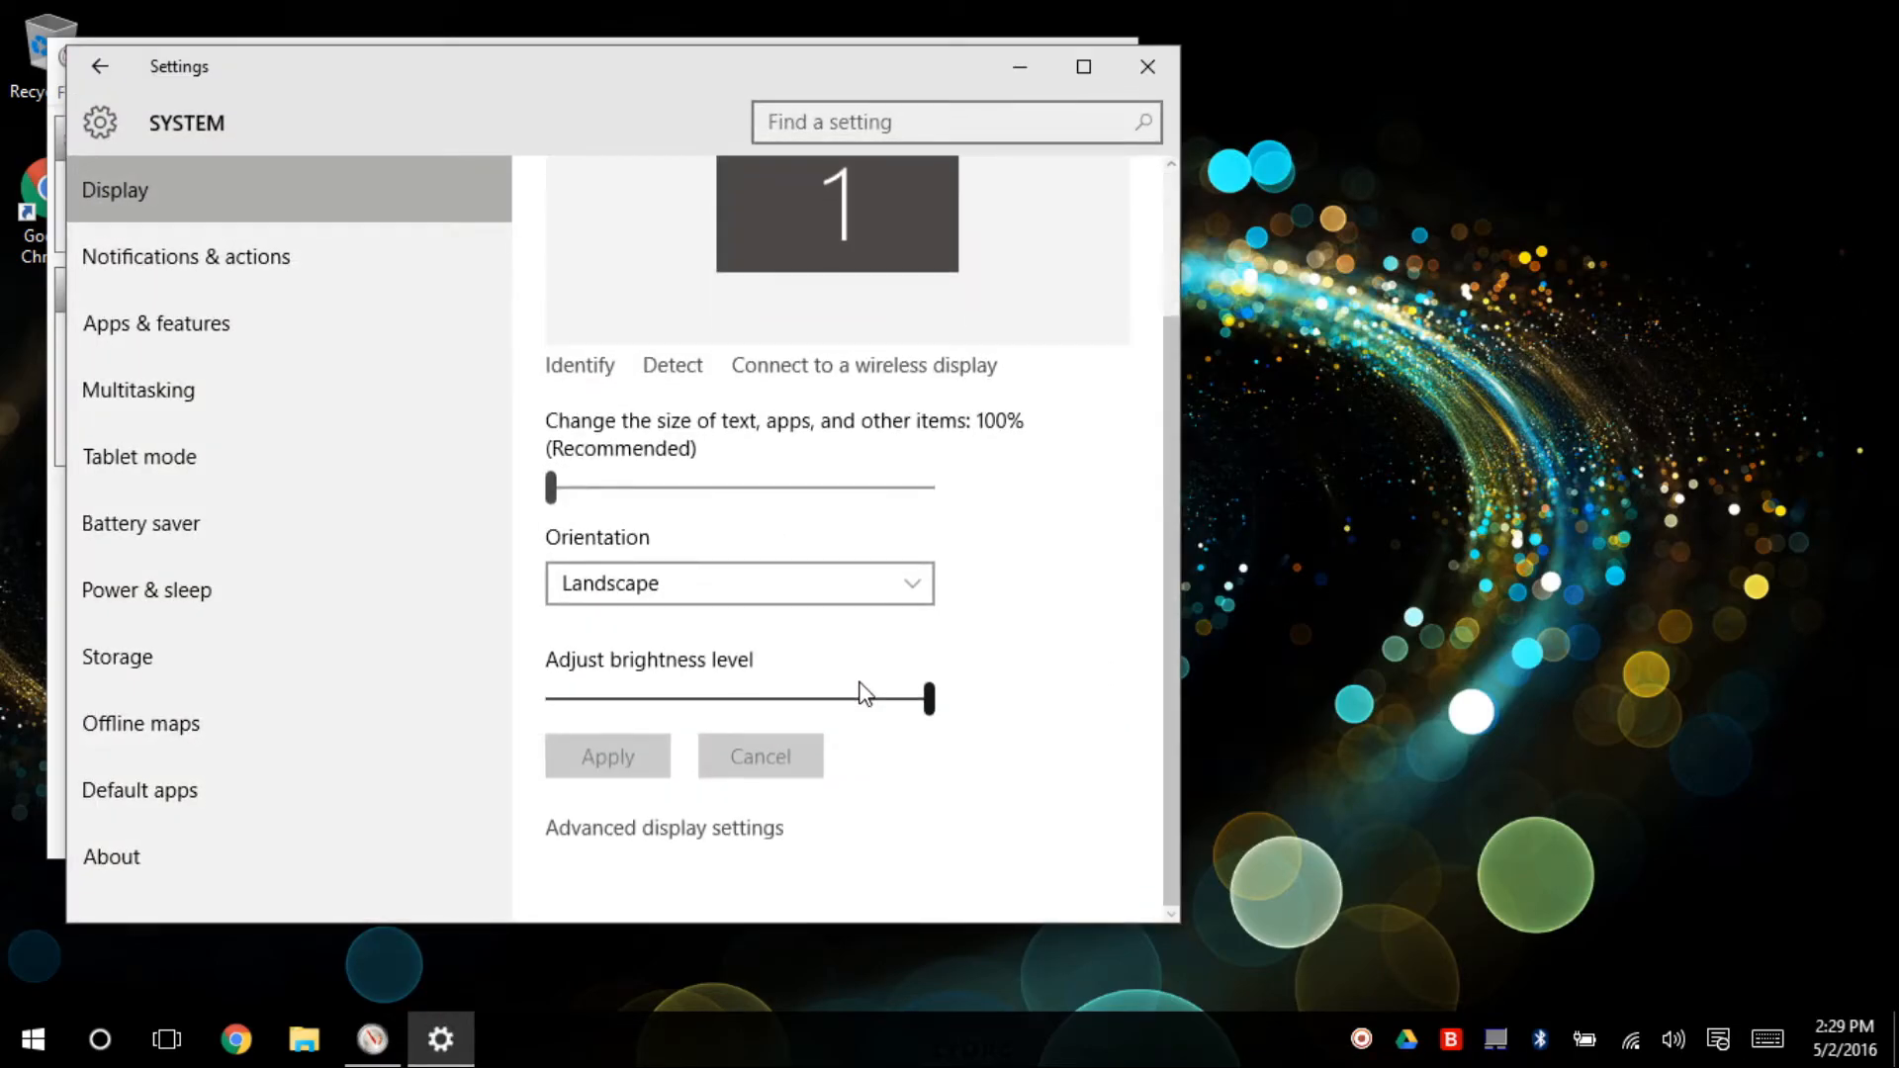
pyautogui.click(721, 831)
pyautogui.scroll(-2, 738, 792)
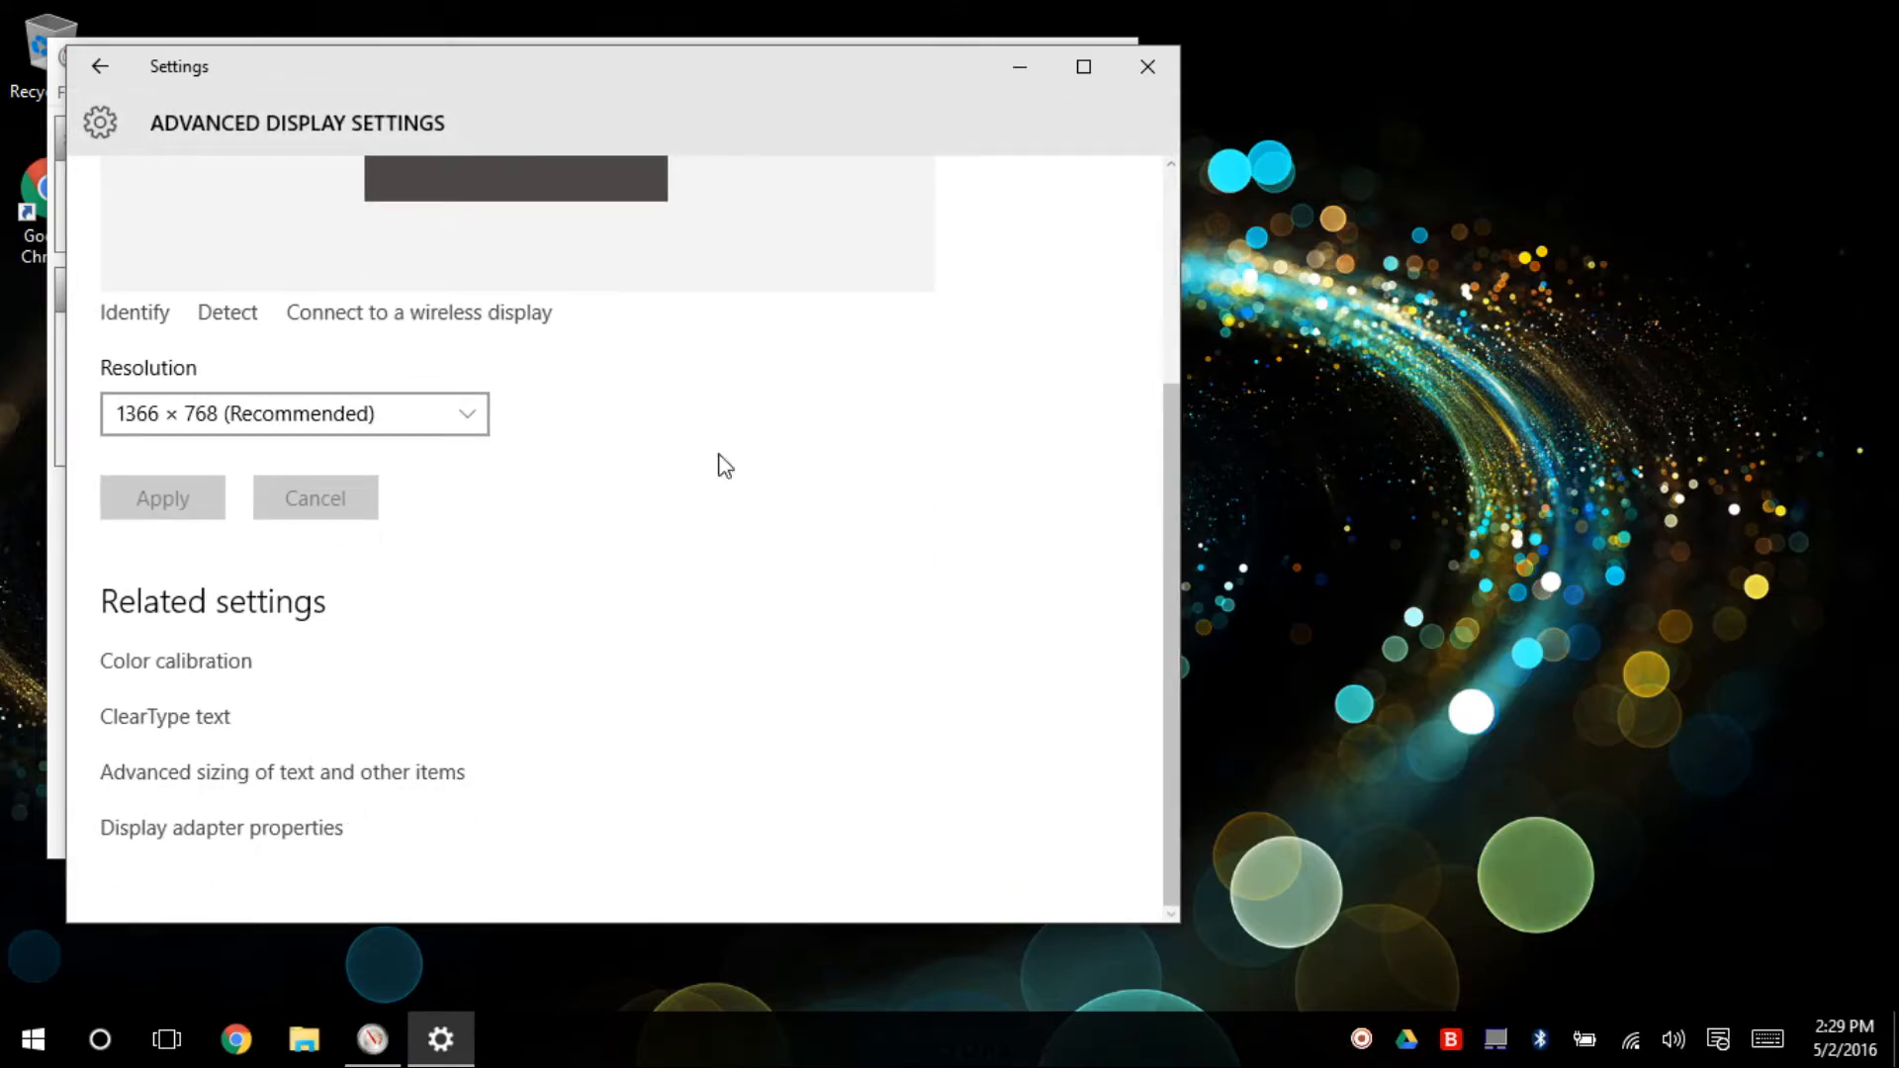
pyautogui.click(1160, 84)
# Review the Background, Colors and Lock screen personalization settings, and close Settings.
pyautogui.rightClick(1276, 204)
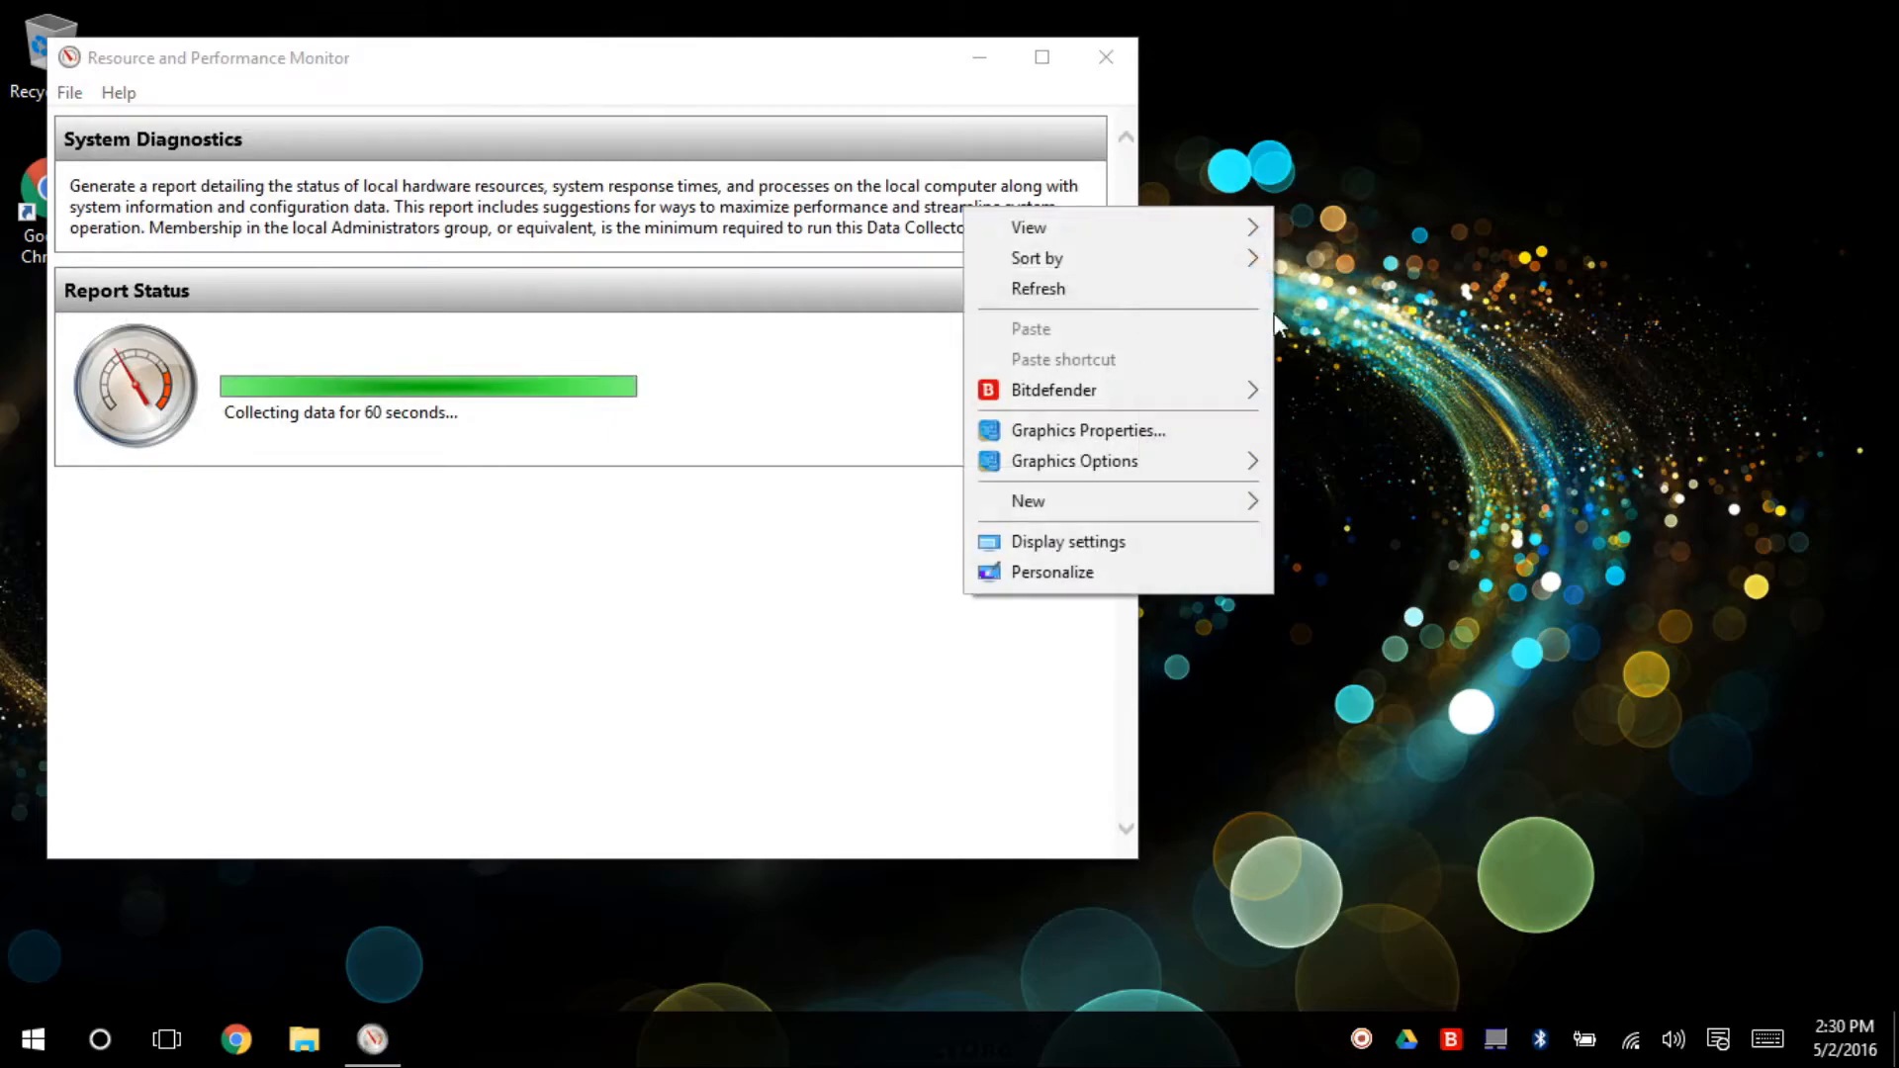
pyautogui.click(1124, 579)
pyautogui.scroll(-3, 691, 572)
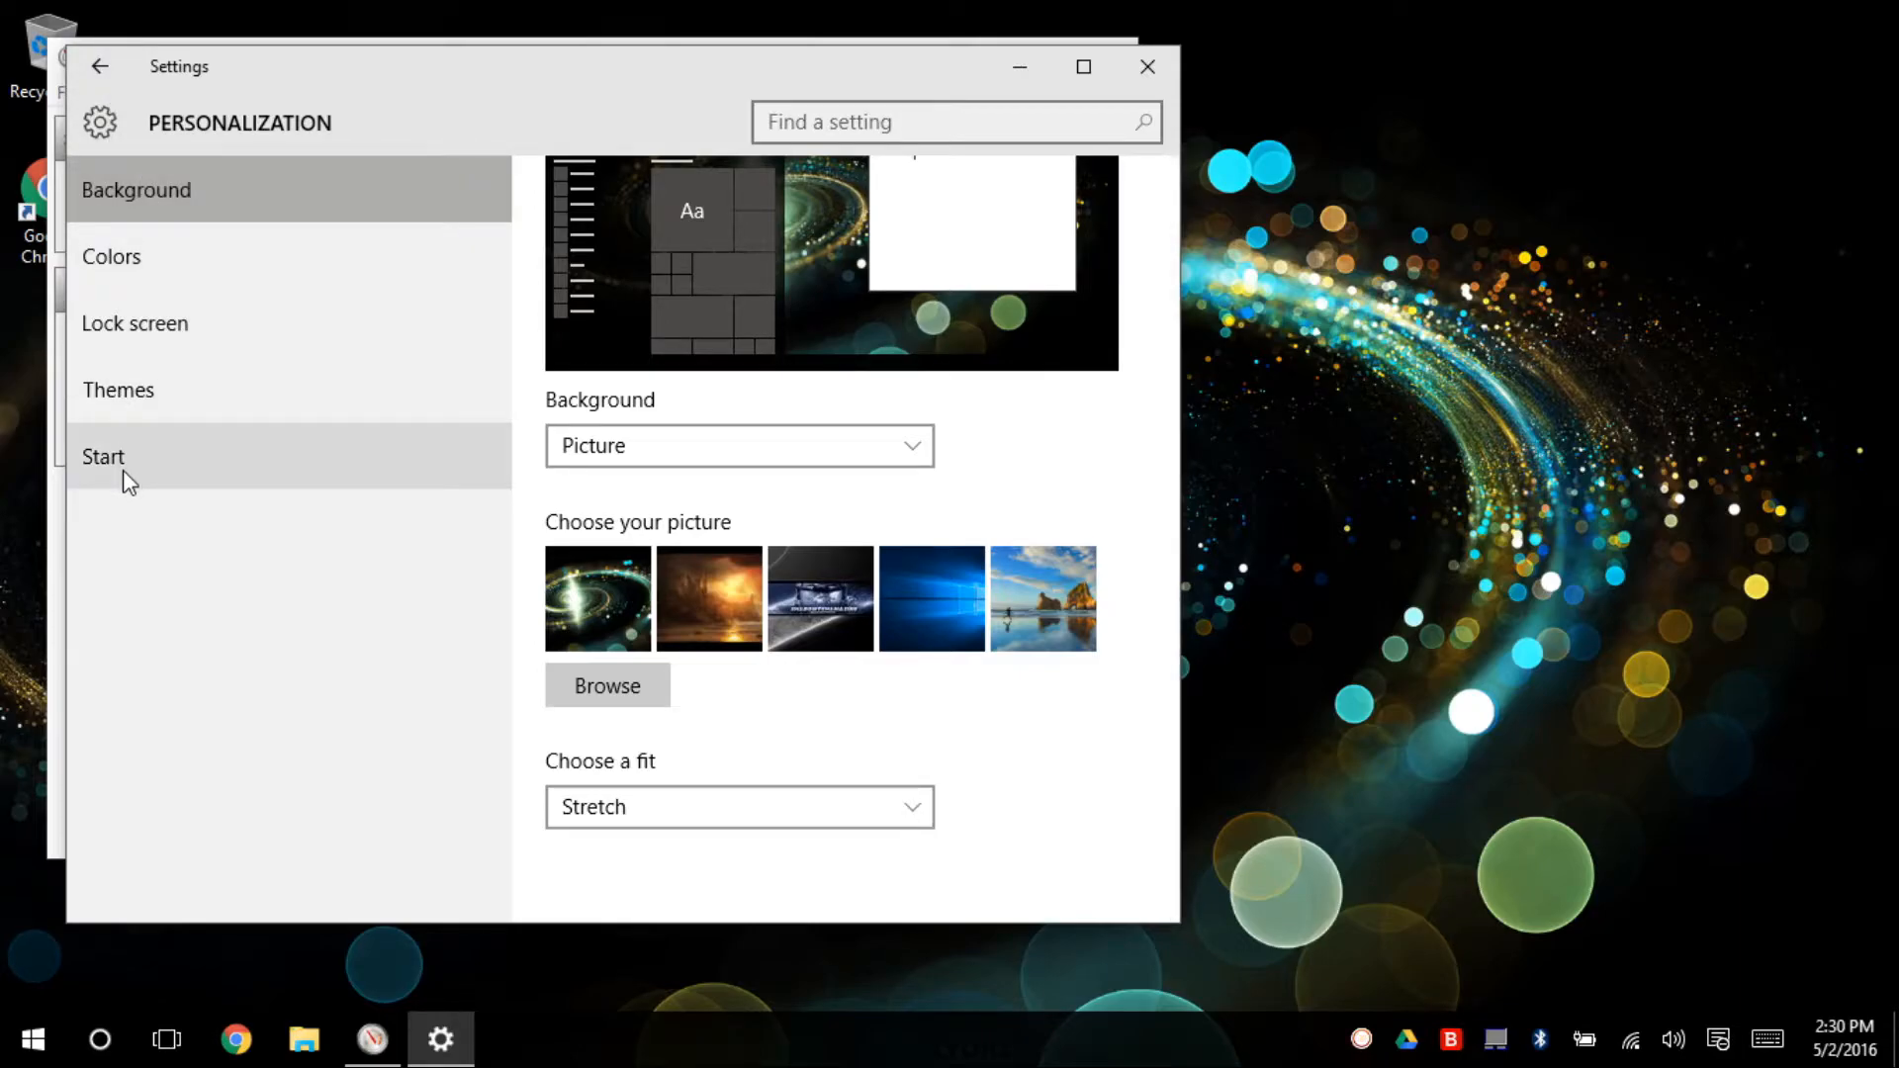
pyautogui.click(192, 267)
pyautogui.scroll(-5, 797, 668)
pyautogui.click(187, 346)
pyautogui.click(1147, 66)
# Check the advanced sizing of text and other items from the advanced display settings, and close the Display window.
pyautogui.rightClick(1183, 490)
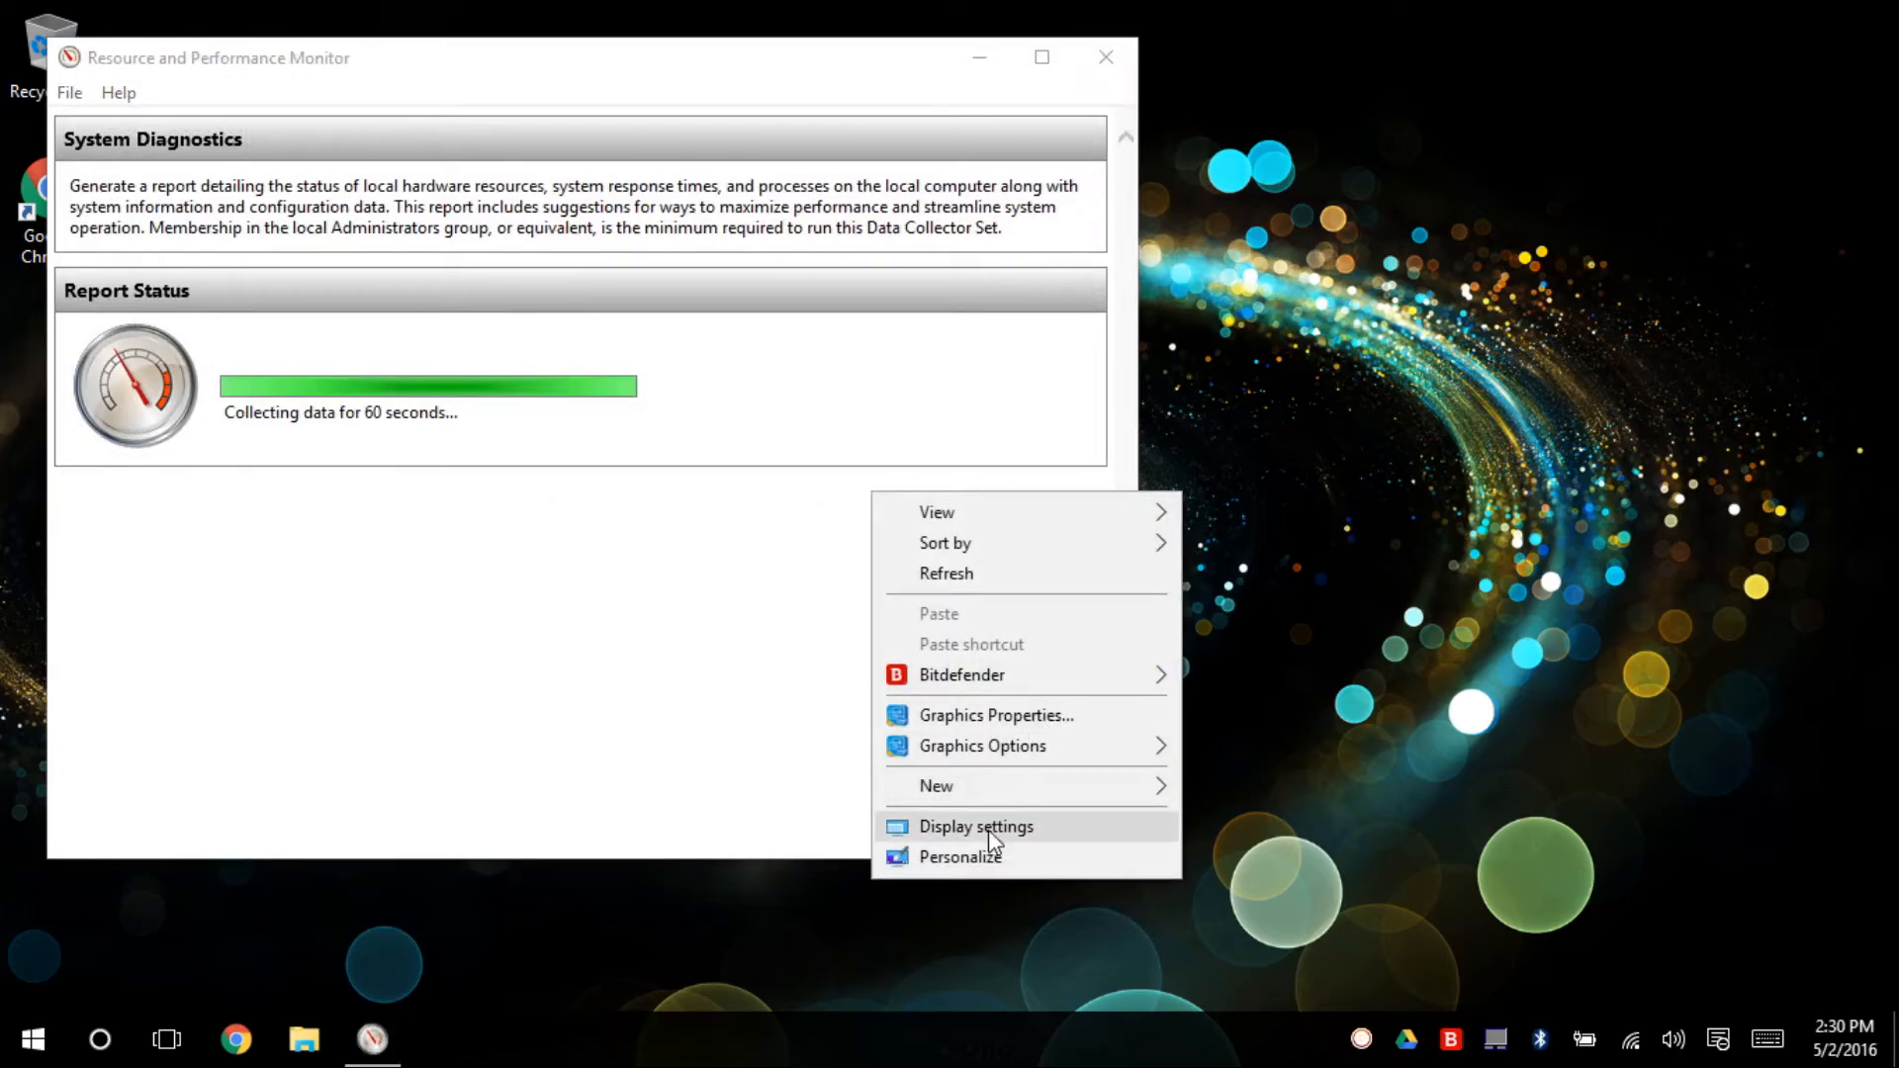
pyautogui.click(988, 827)
pyautogui.scroll(-2, 594, 568)
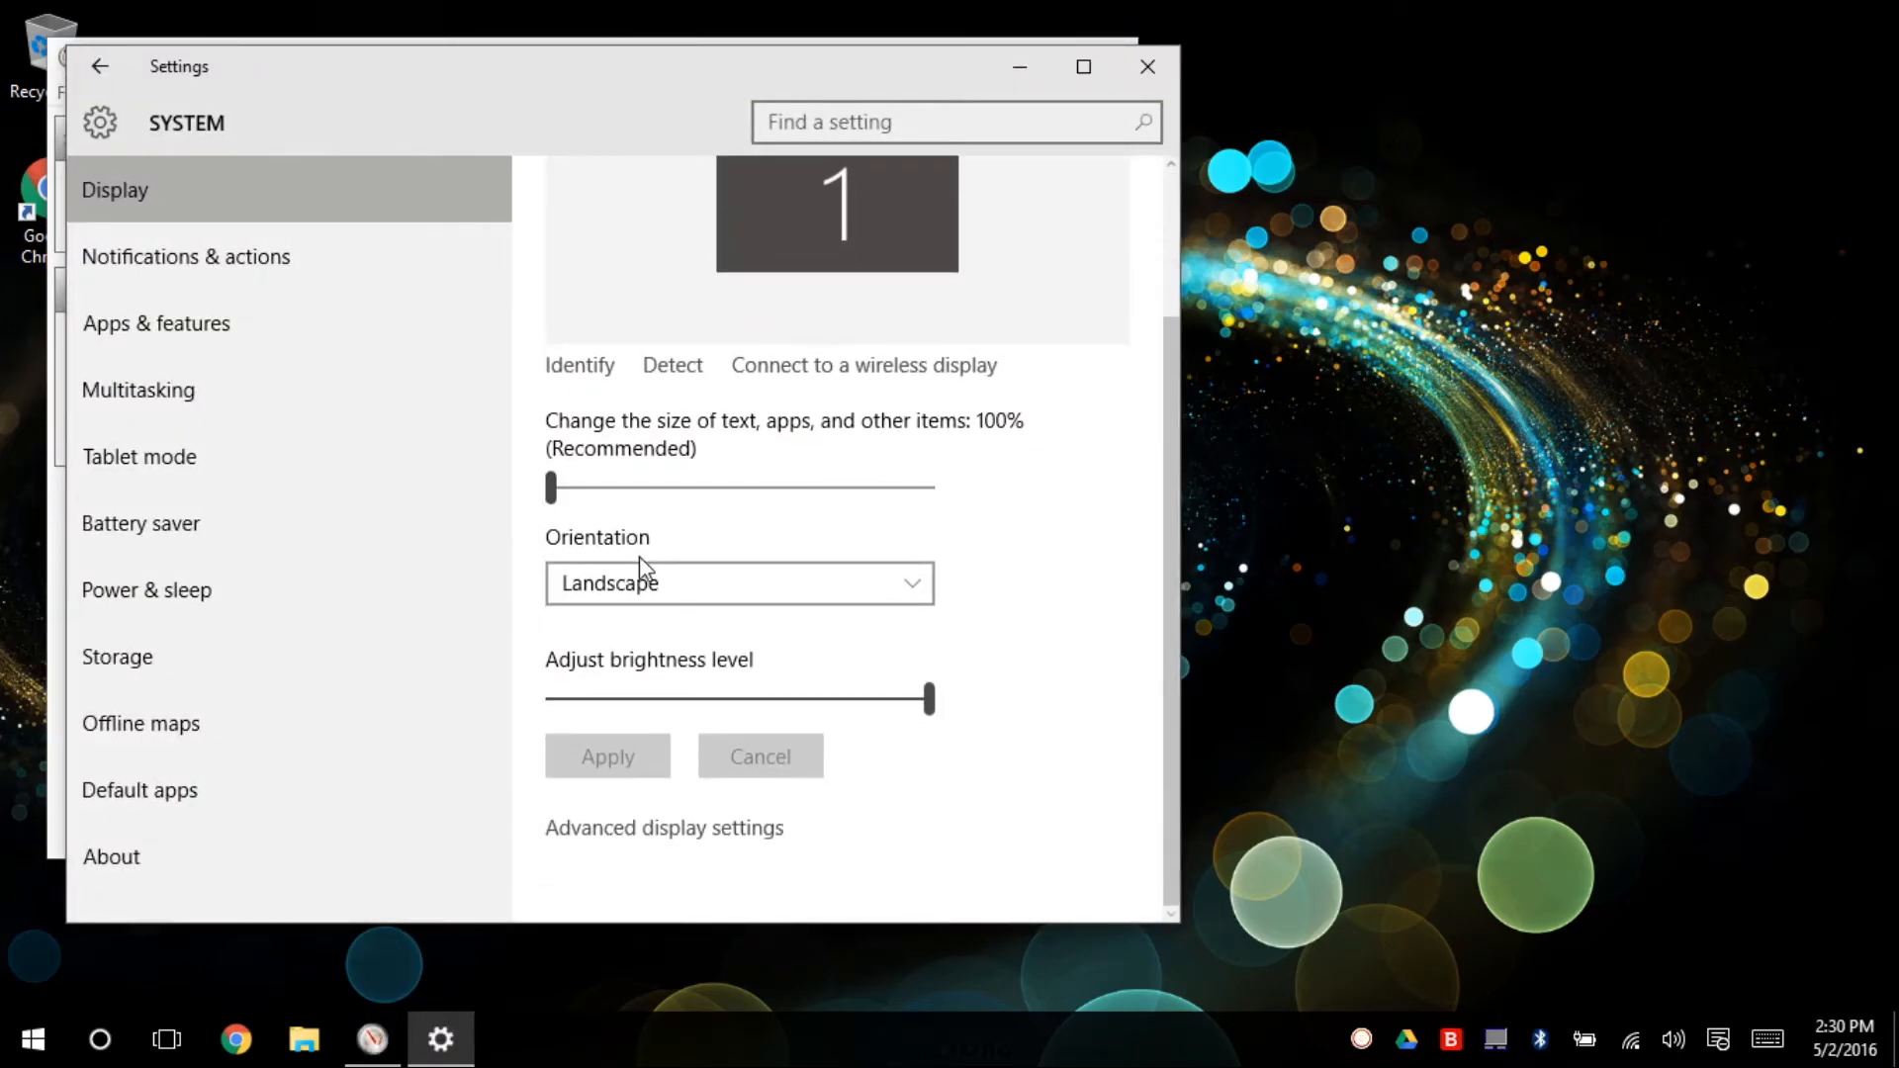
pyautogui.click(645, 831)
pyautogui.scroll(-4, 663, 791)
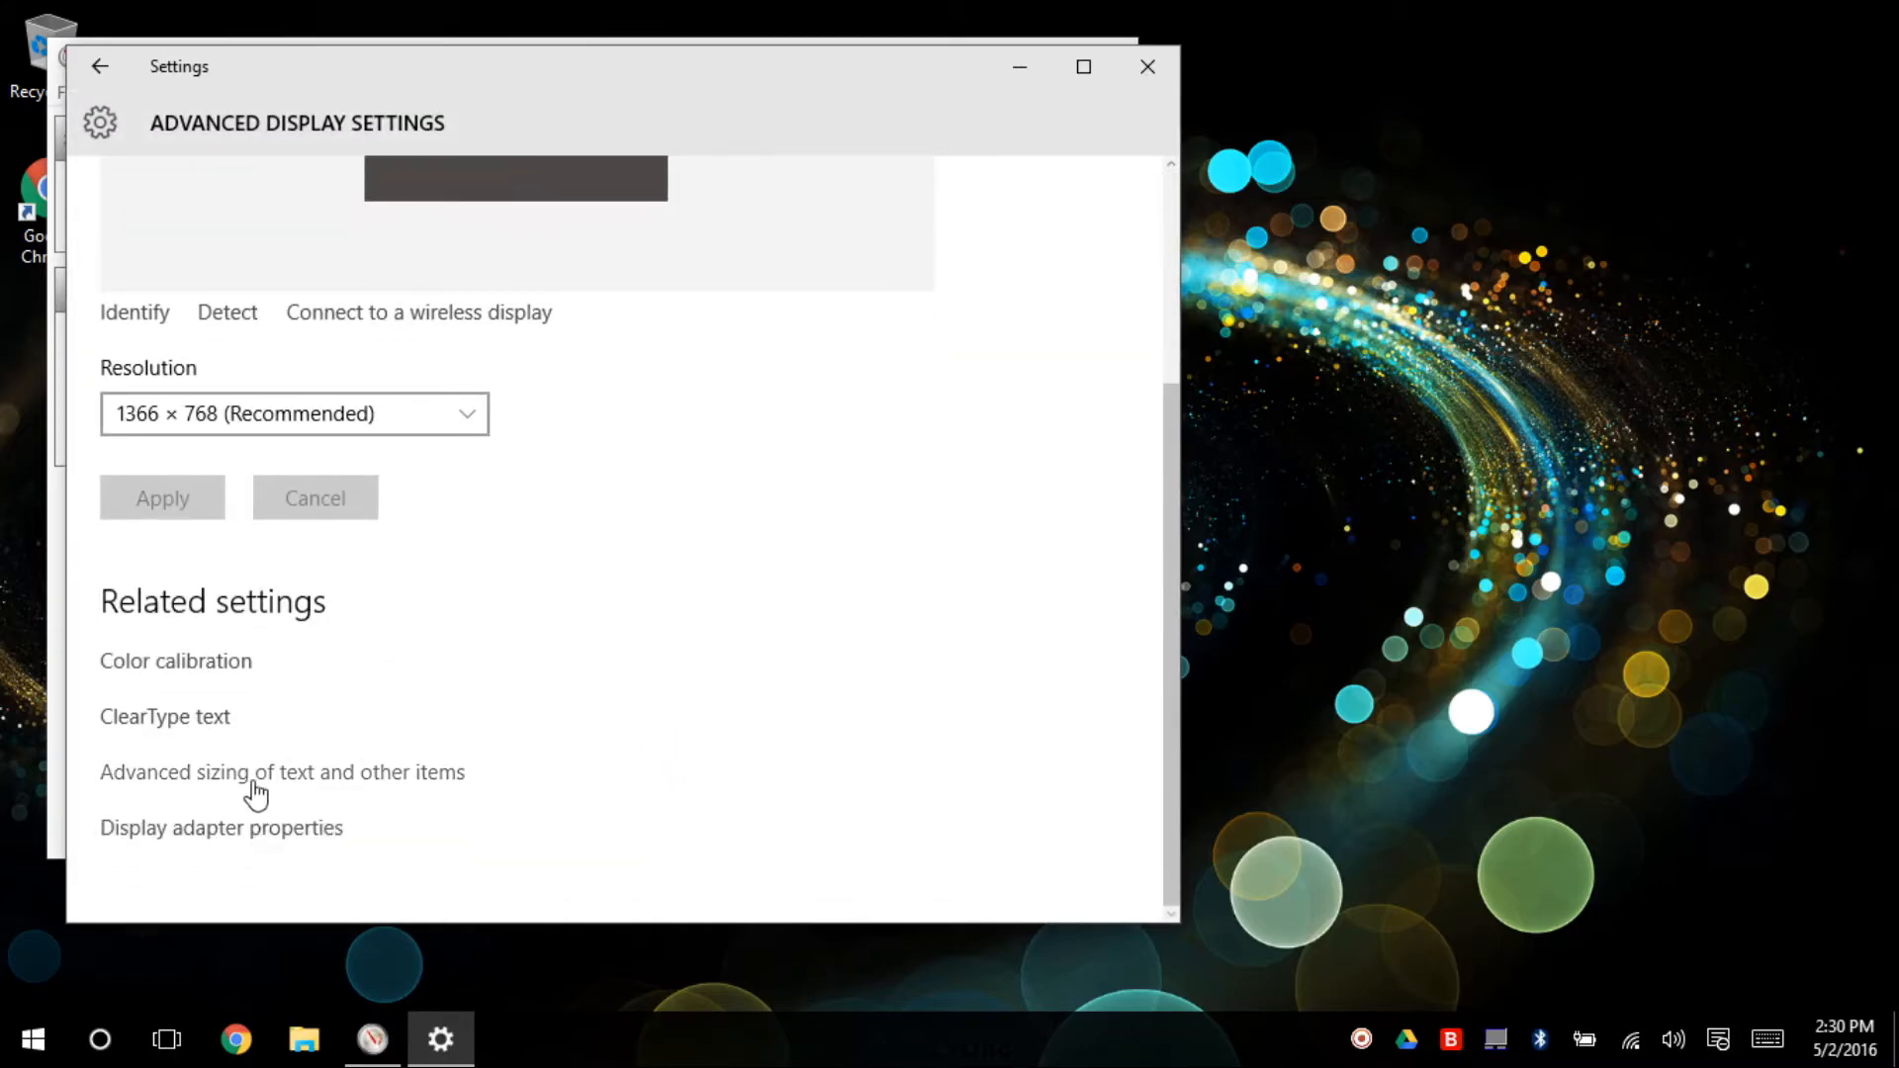
pyautogui.click(250, 774)
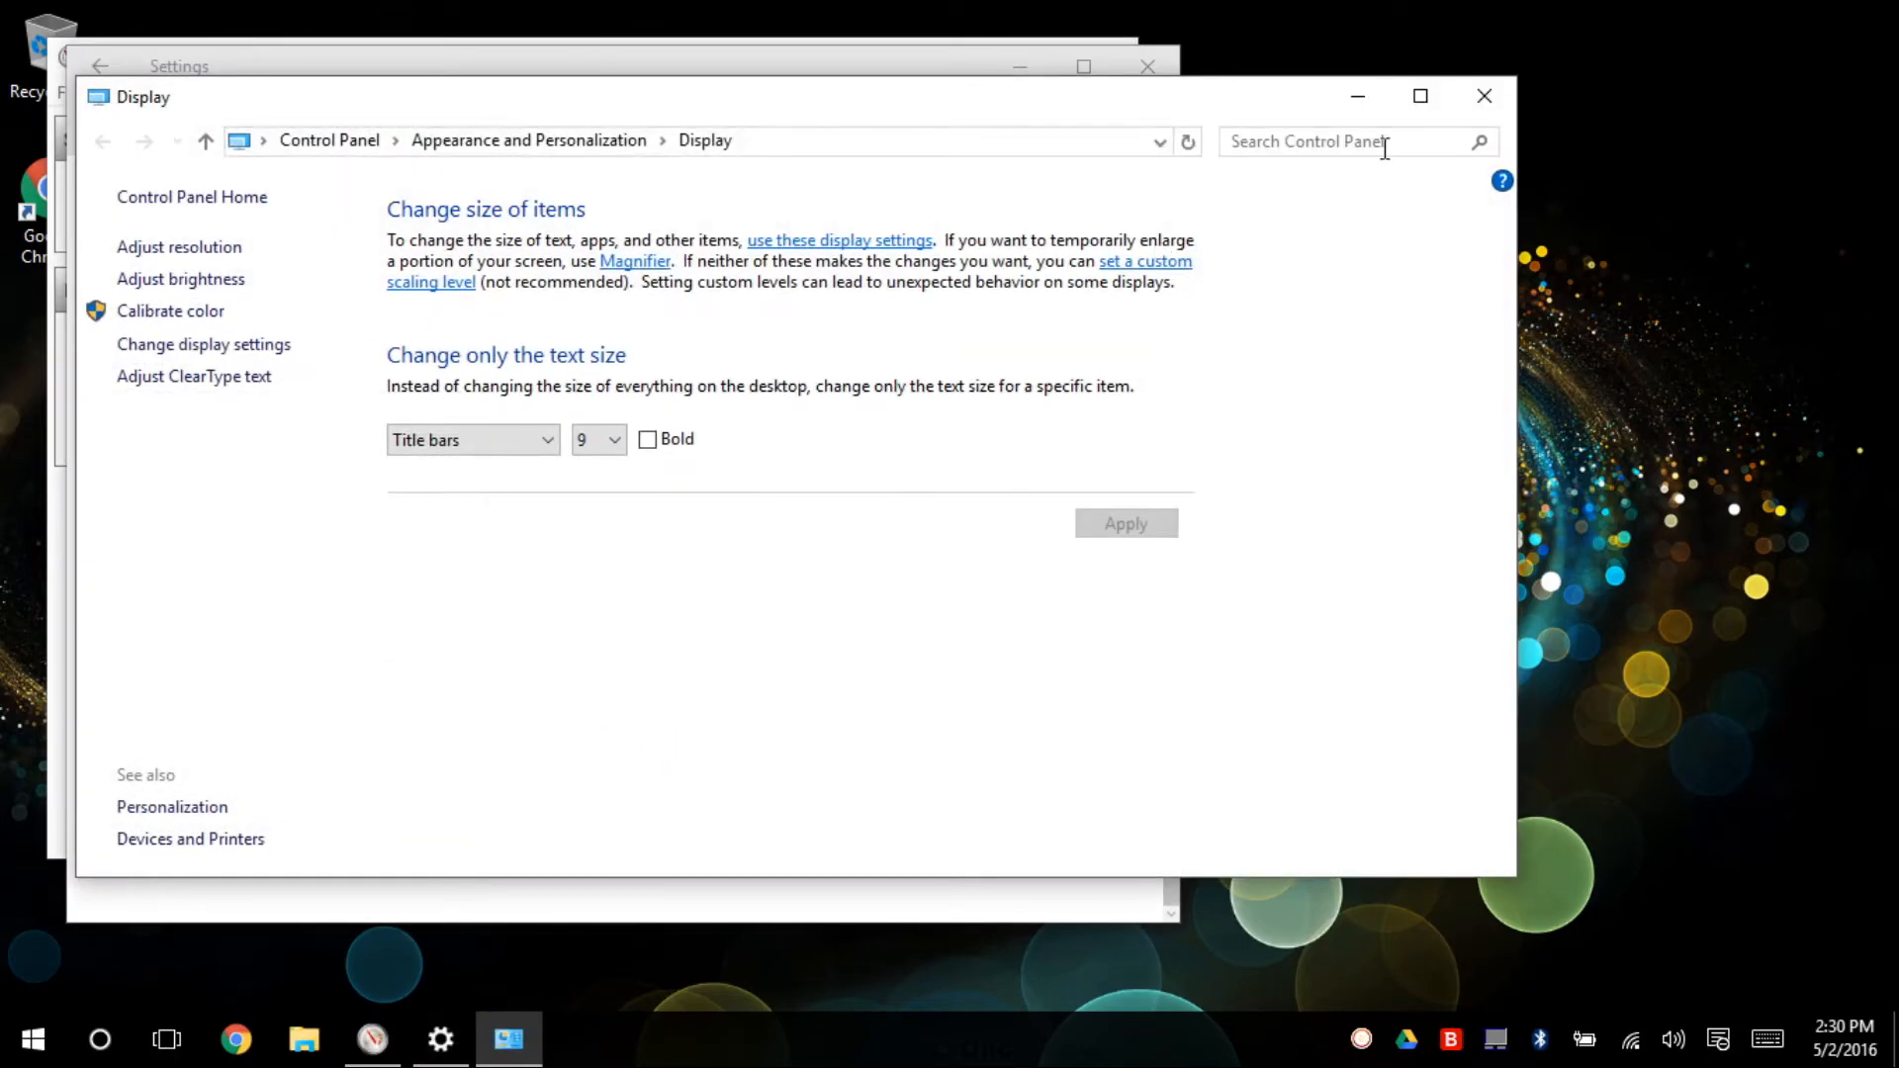
pyautogui.click(1484, 95)
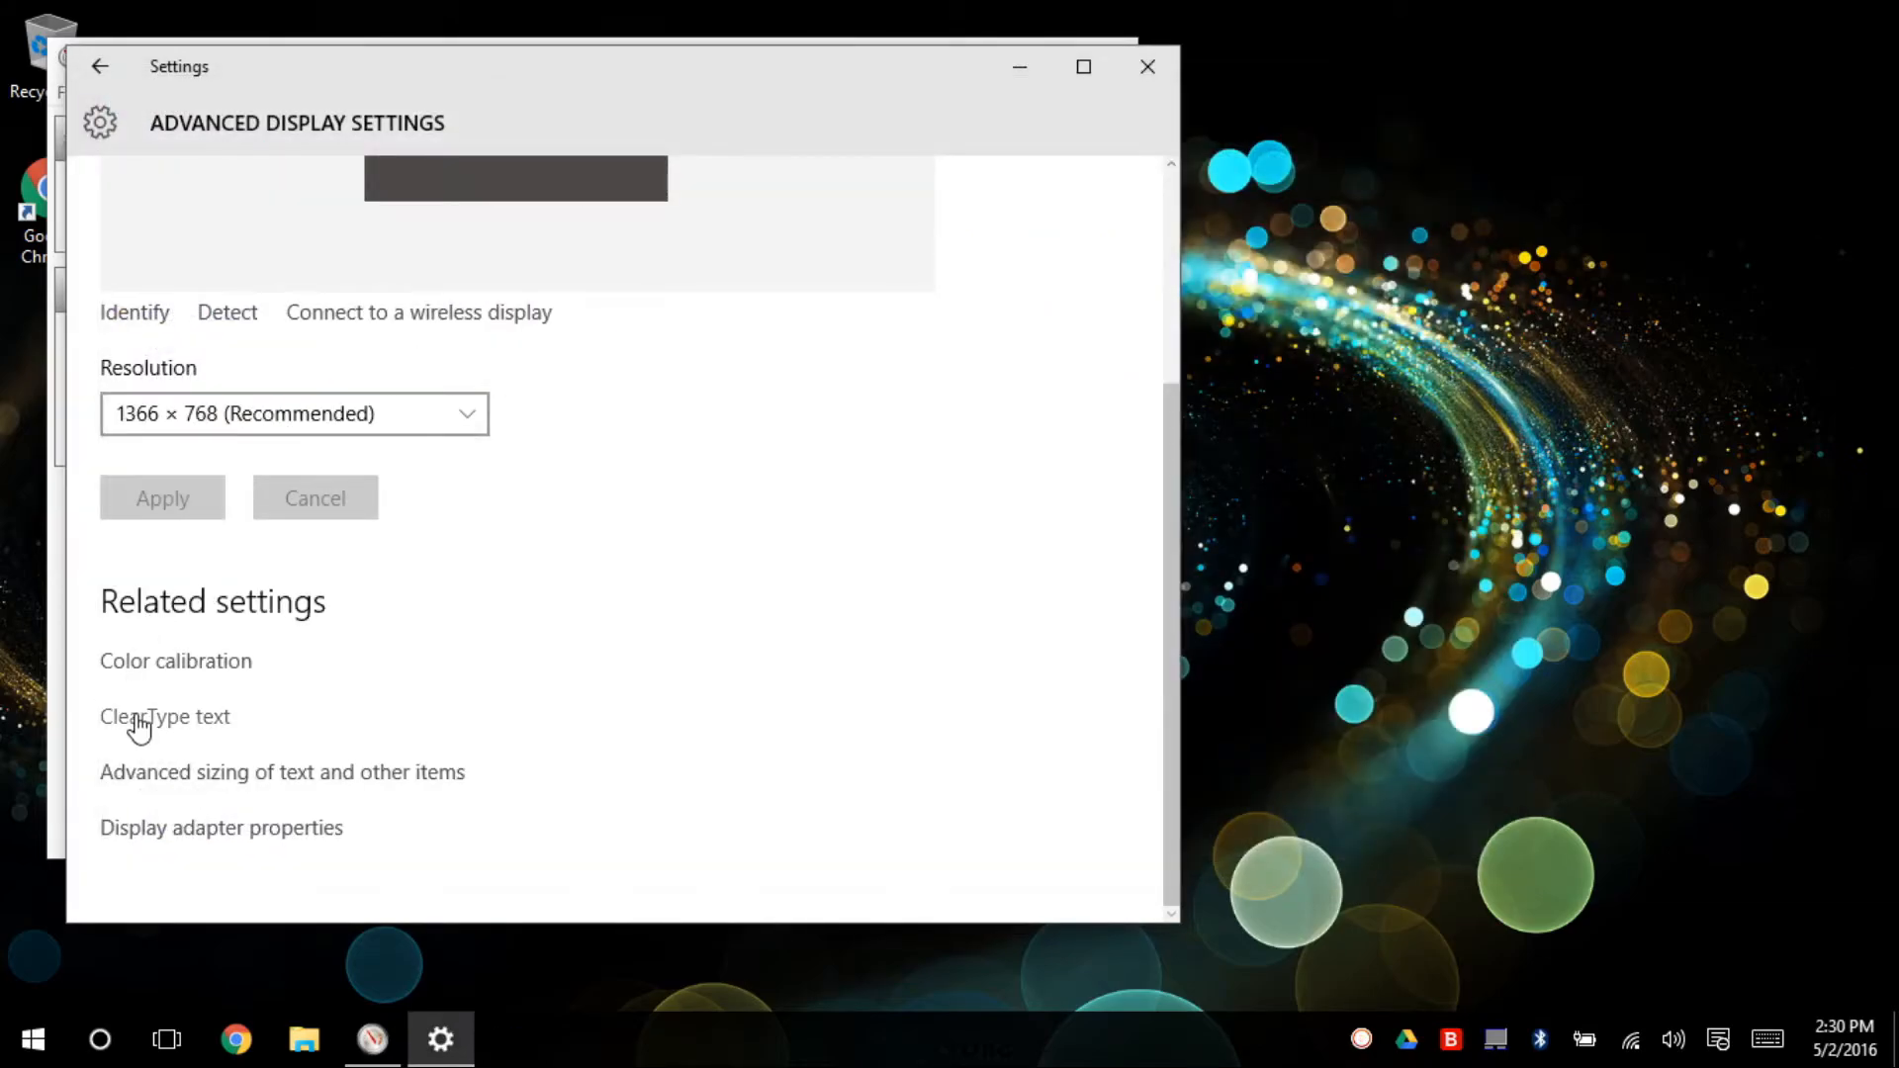
# Inspect the display adapter's Monitor, Color Management and Intel HD Graphics Control Panel properties, and close the dialog.
pyautogui.click(176, 843)
pyautogui.click(1147, 67)
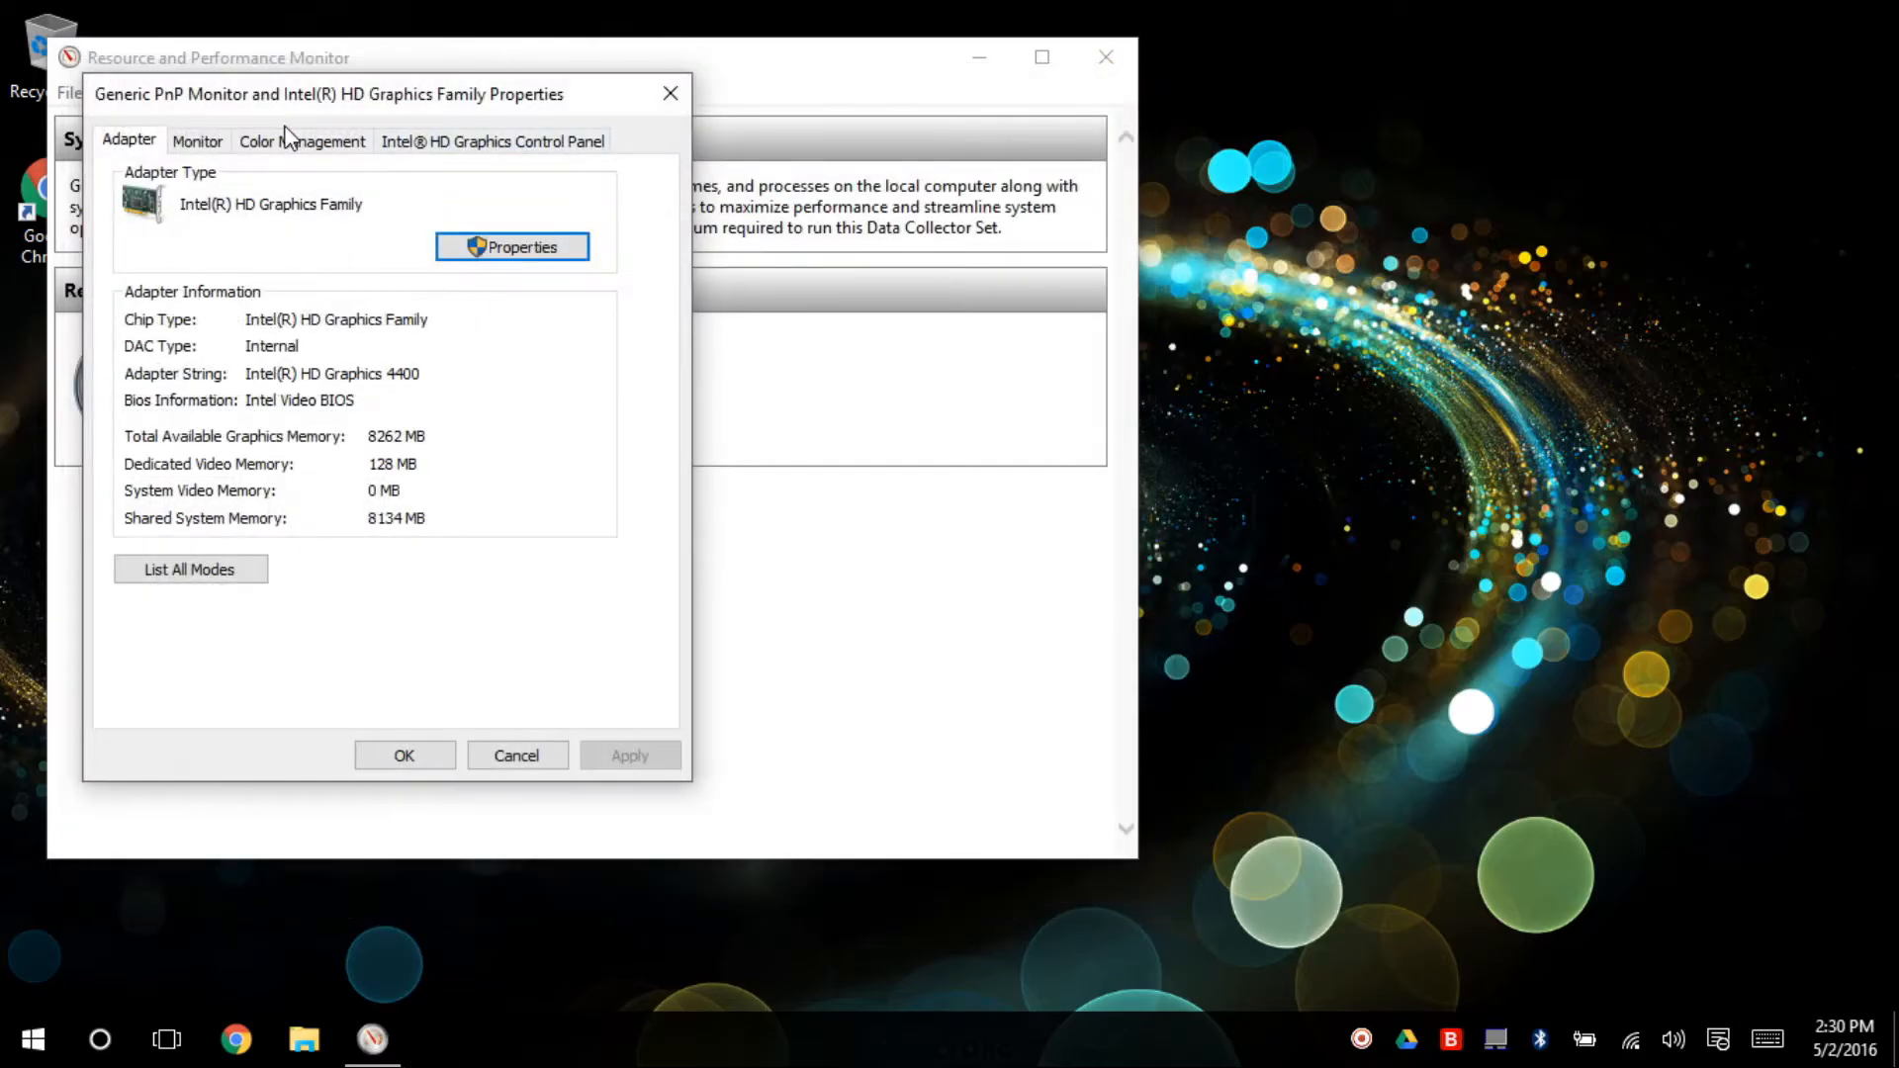
pyautogui.click(213, 144)
pyautogui.click(302, 142)
pyautogui.click(409, 146)
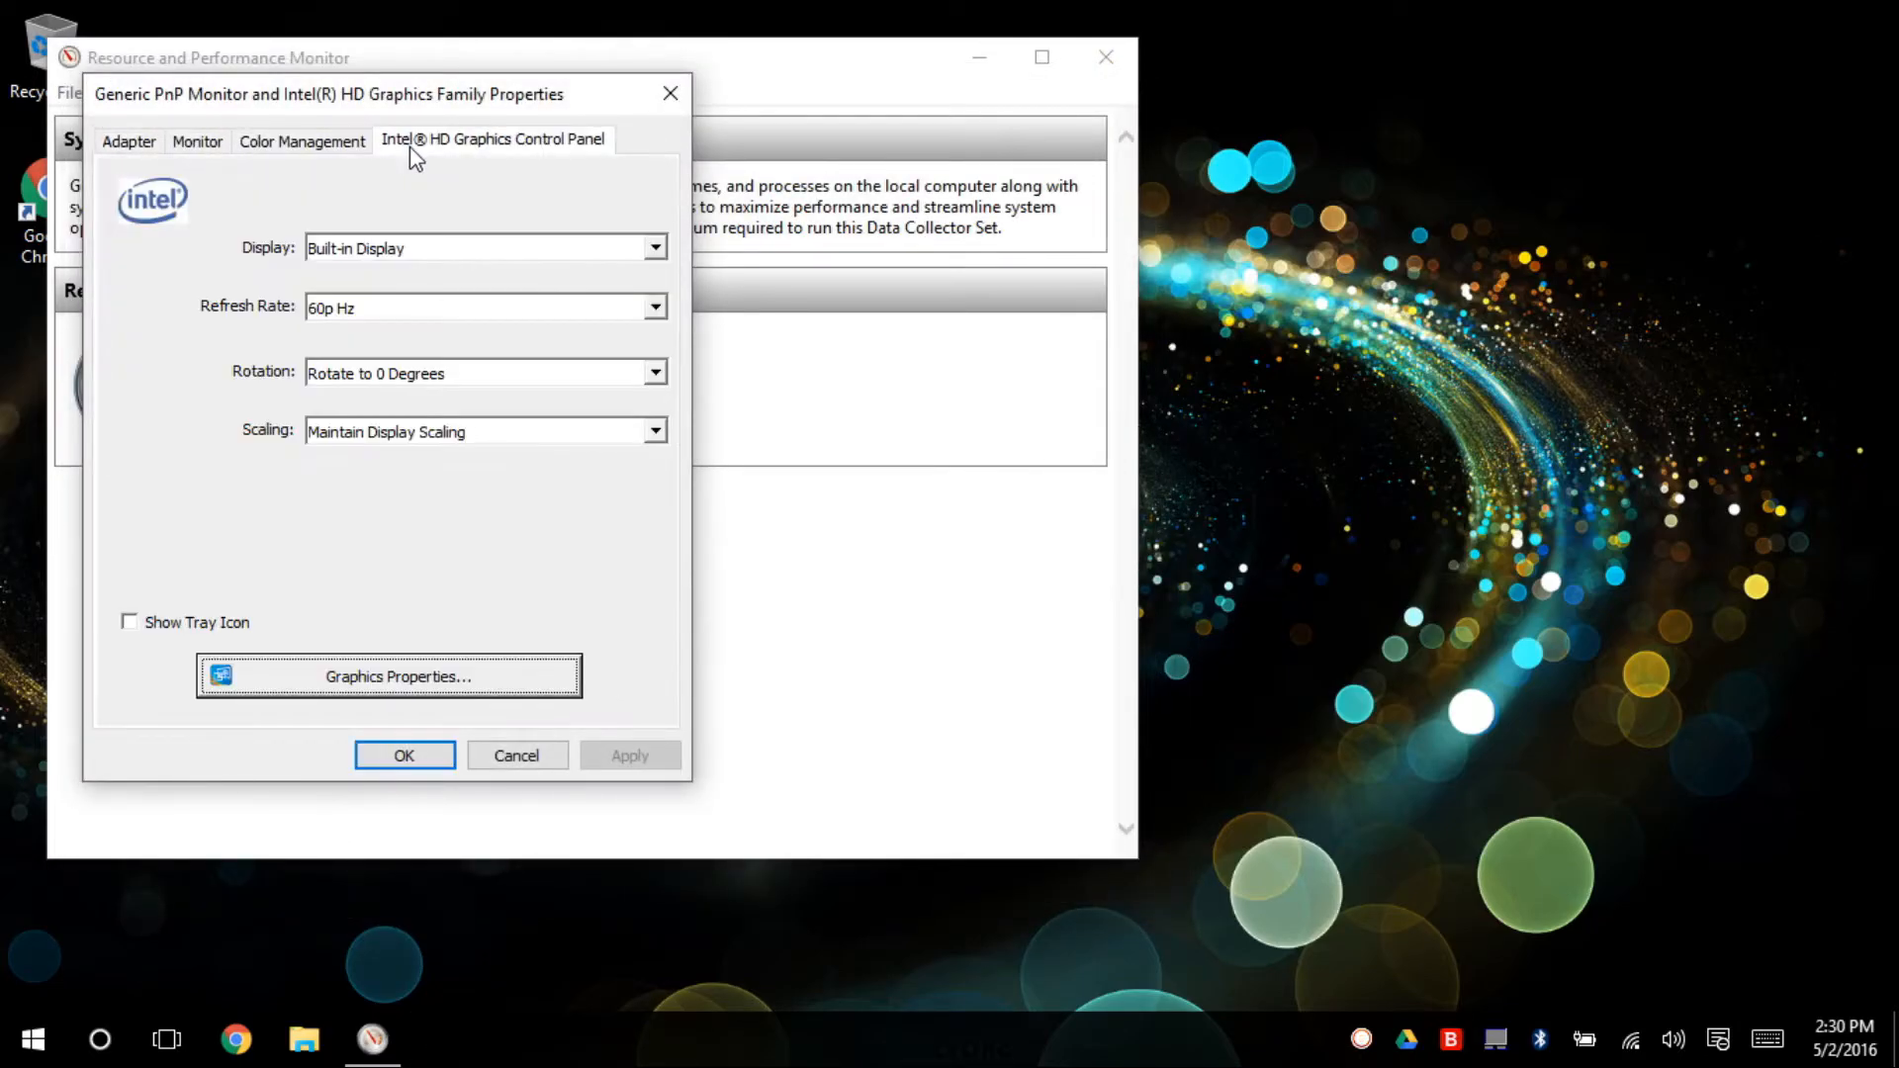
pyautogui.click(410, 760)
# Move the diagnostics report window aside and open the Personalization page under Appearance and Personalization in Control Panel.
pyautogui.moveTo(577, 37); pyautogui.dragTo(577, 42)
pyautogui.moveTo(716, 83); pyautogui.dragTo(1169, 124)
pyautogui.press('super')
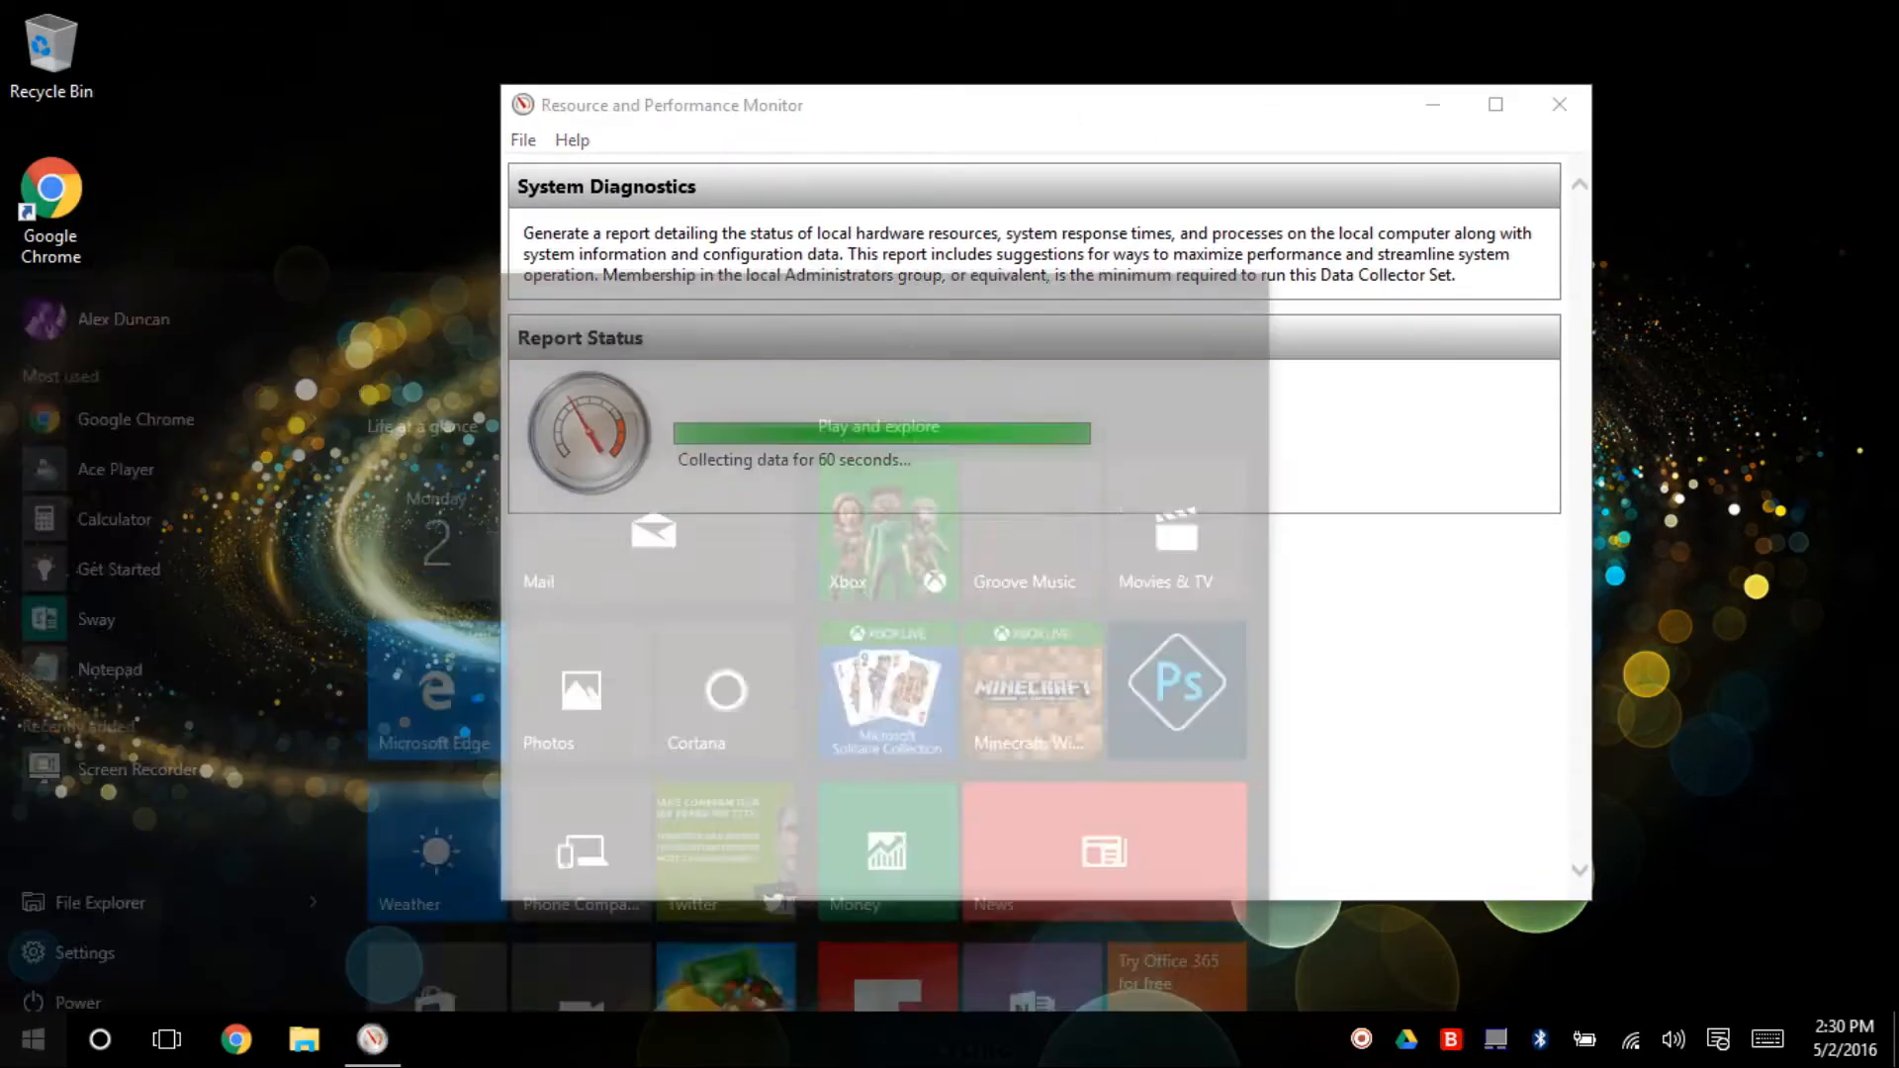
pyautogui.write('control')
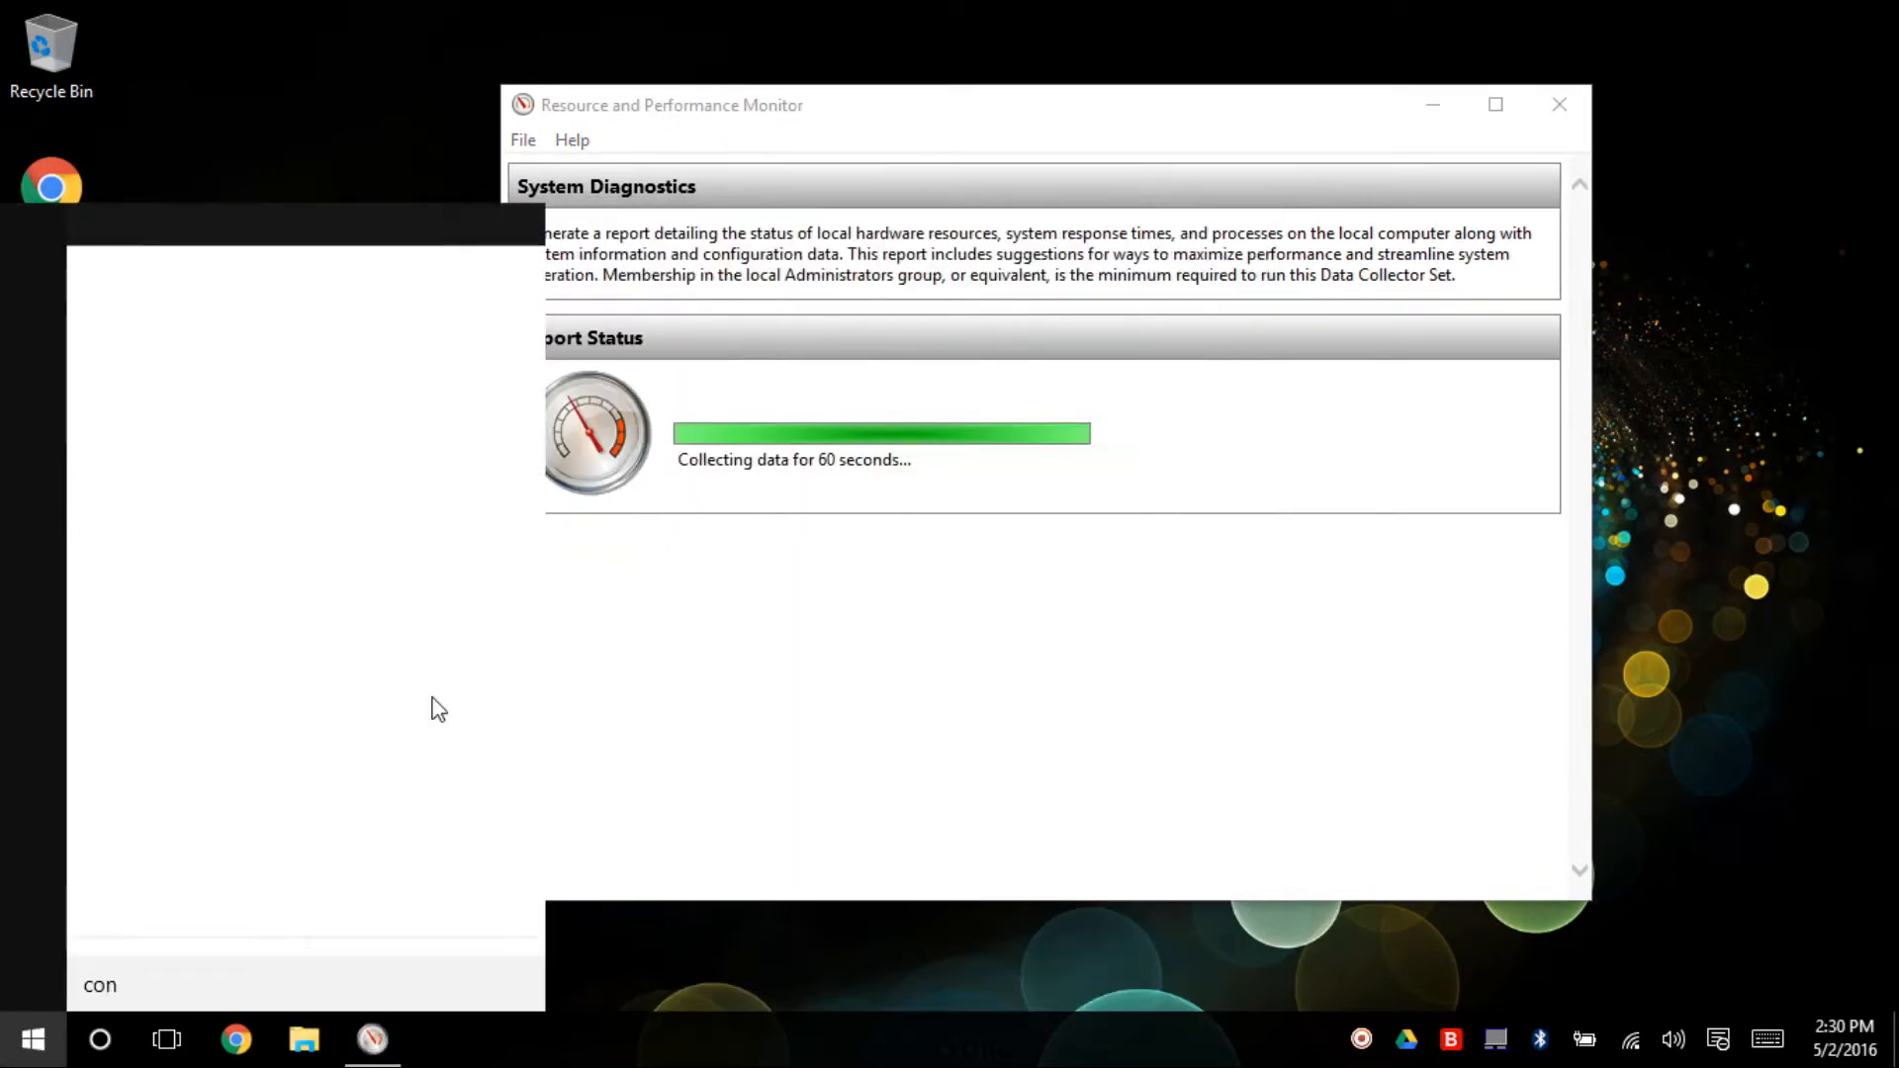
pyautogui.press('Return')
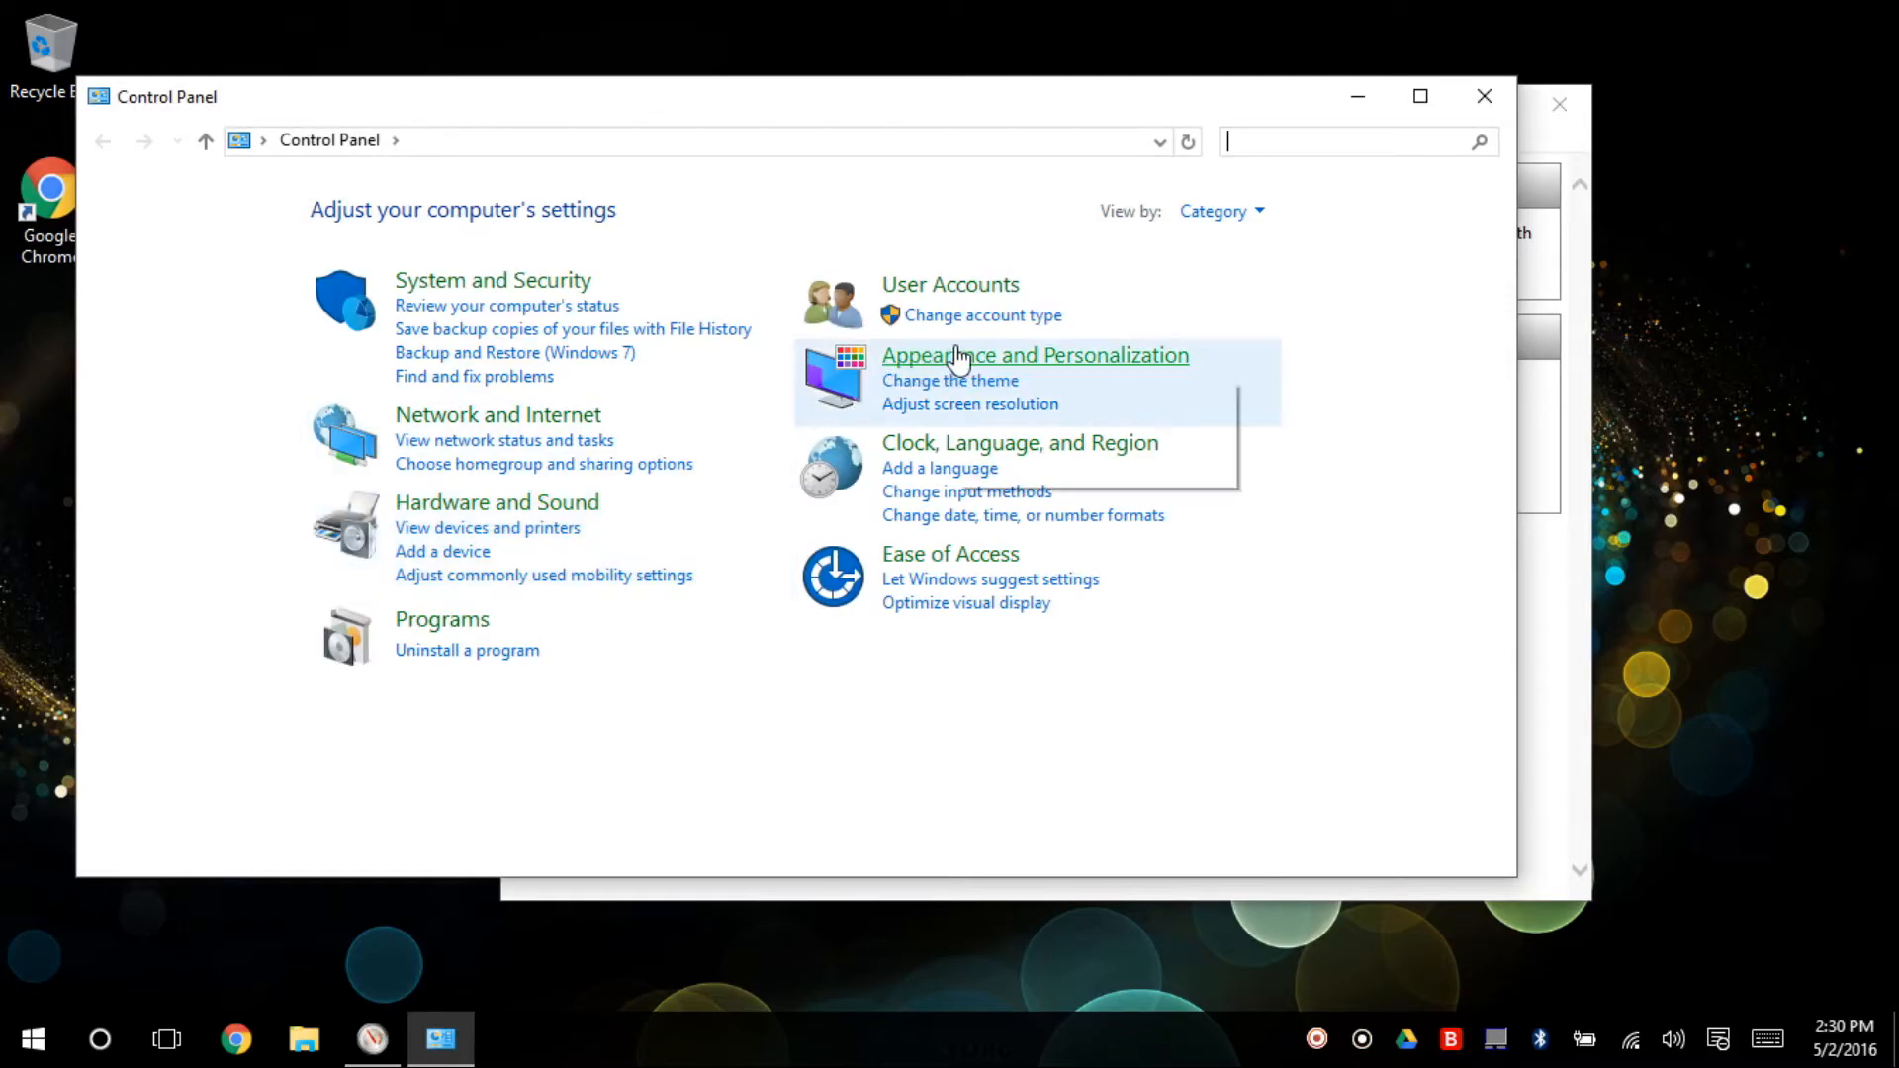
pyautogui.click(958, 356)
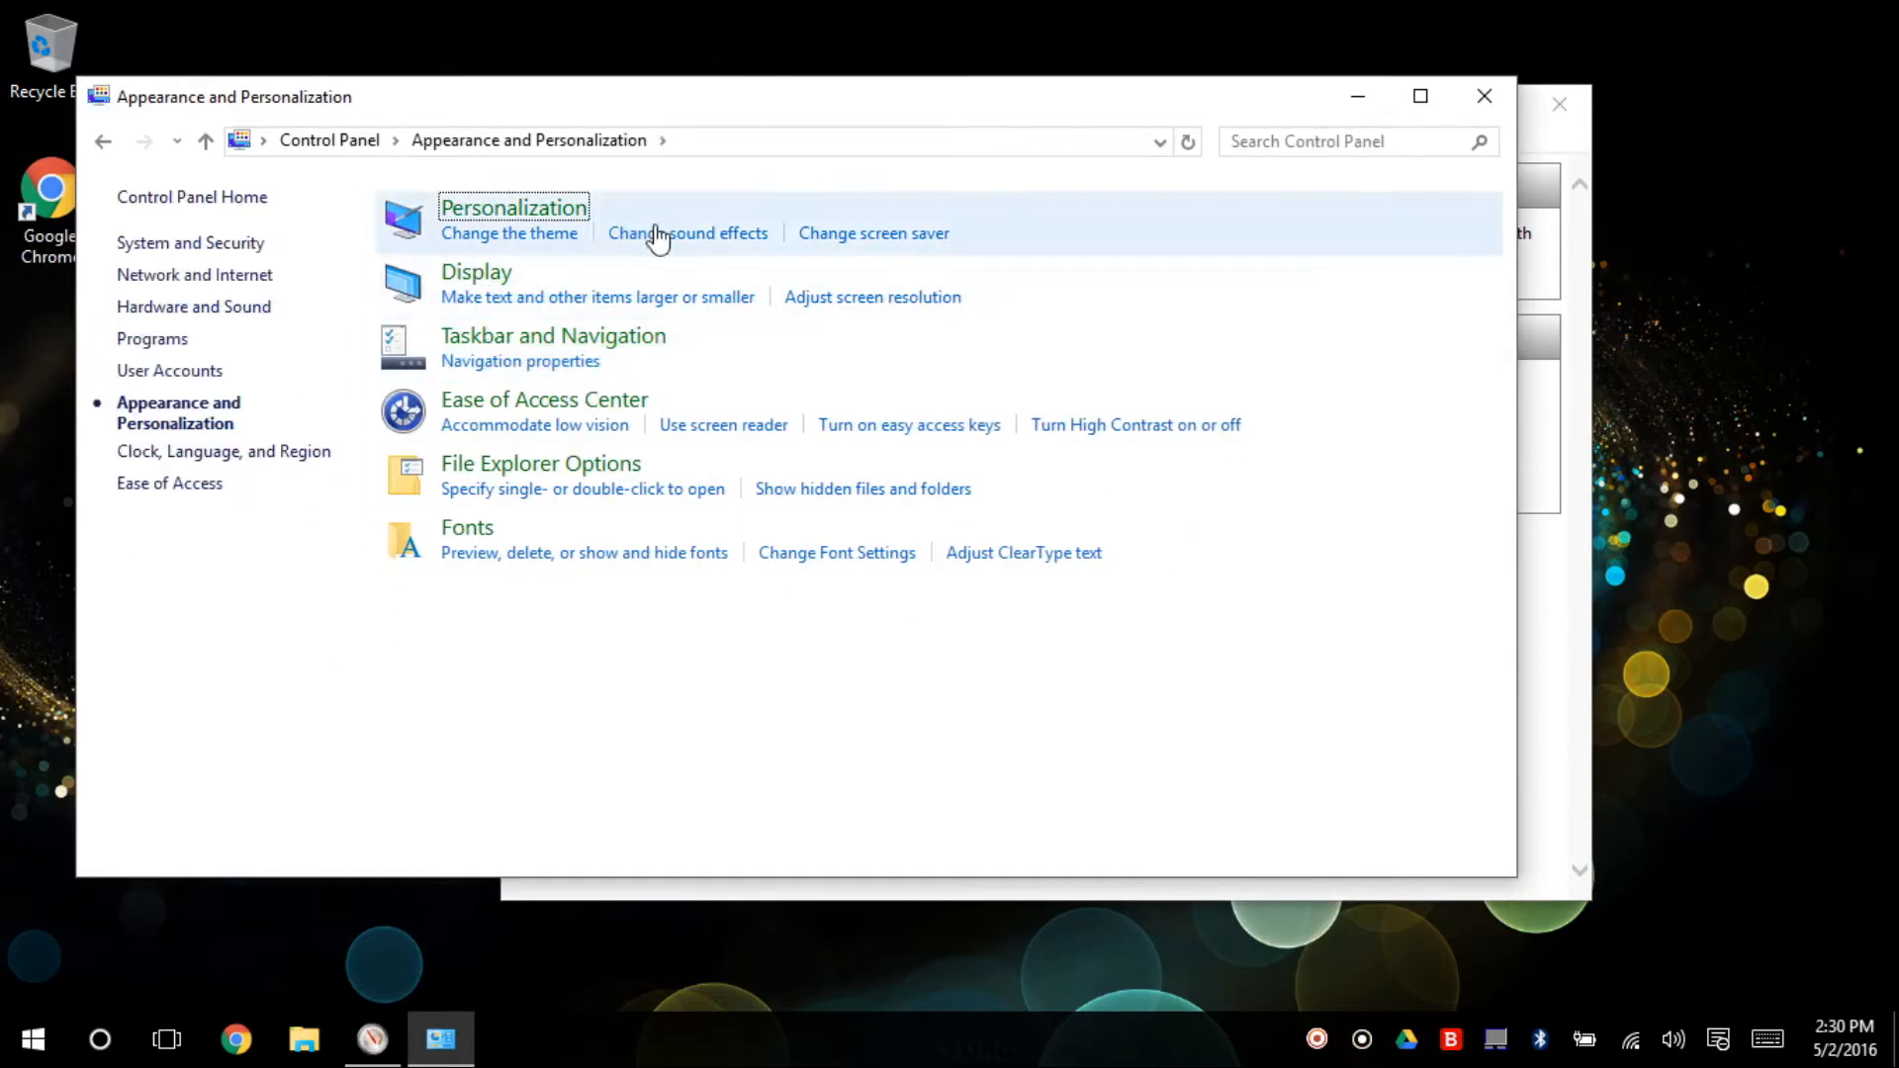
pyautogui.click(524, 216)
pyautogui.scroll(-3, 653, 554)
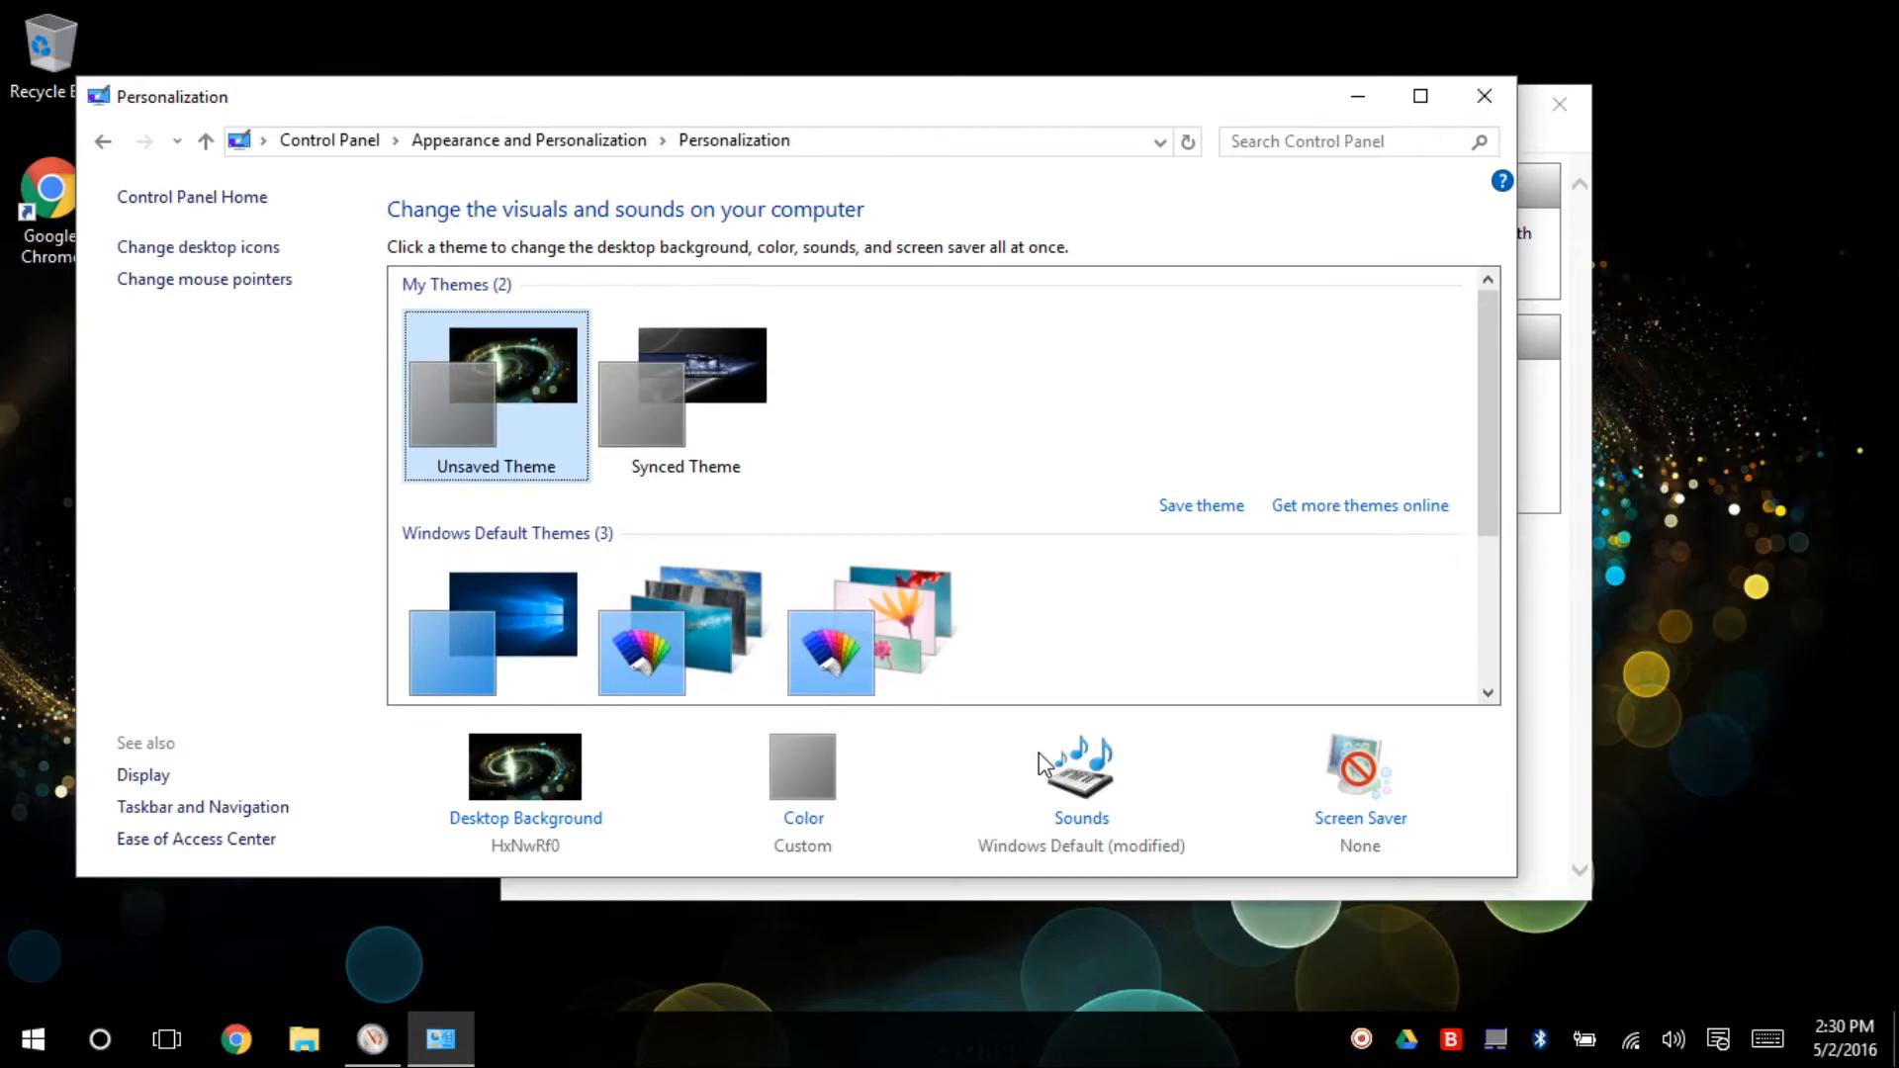
# Check the display settings and the Screen Saver settings from the Personalization page, closing each without changes.
pyautogui.click(138, 776)
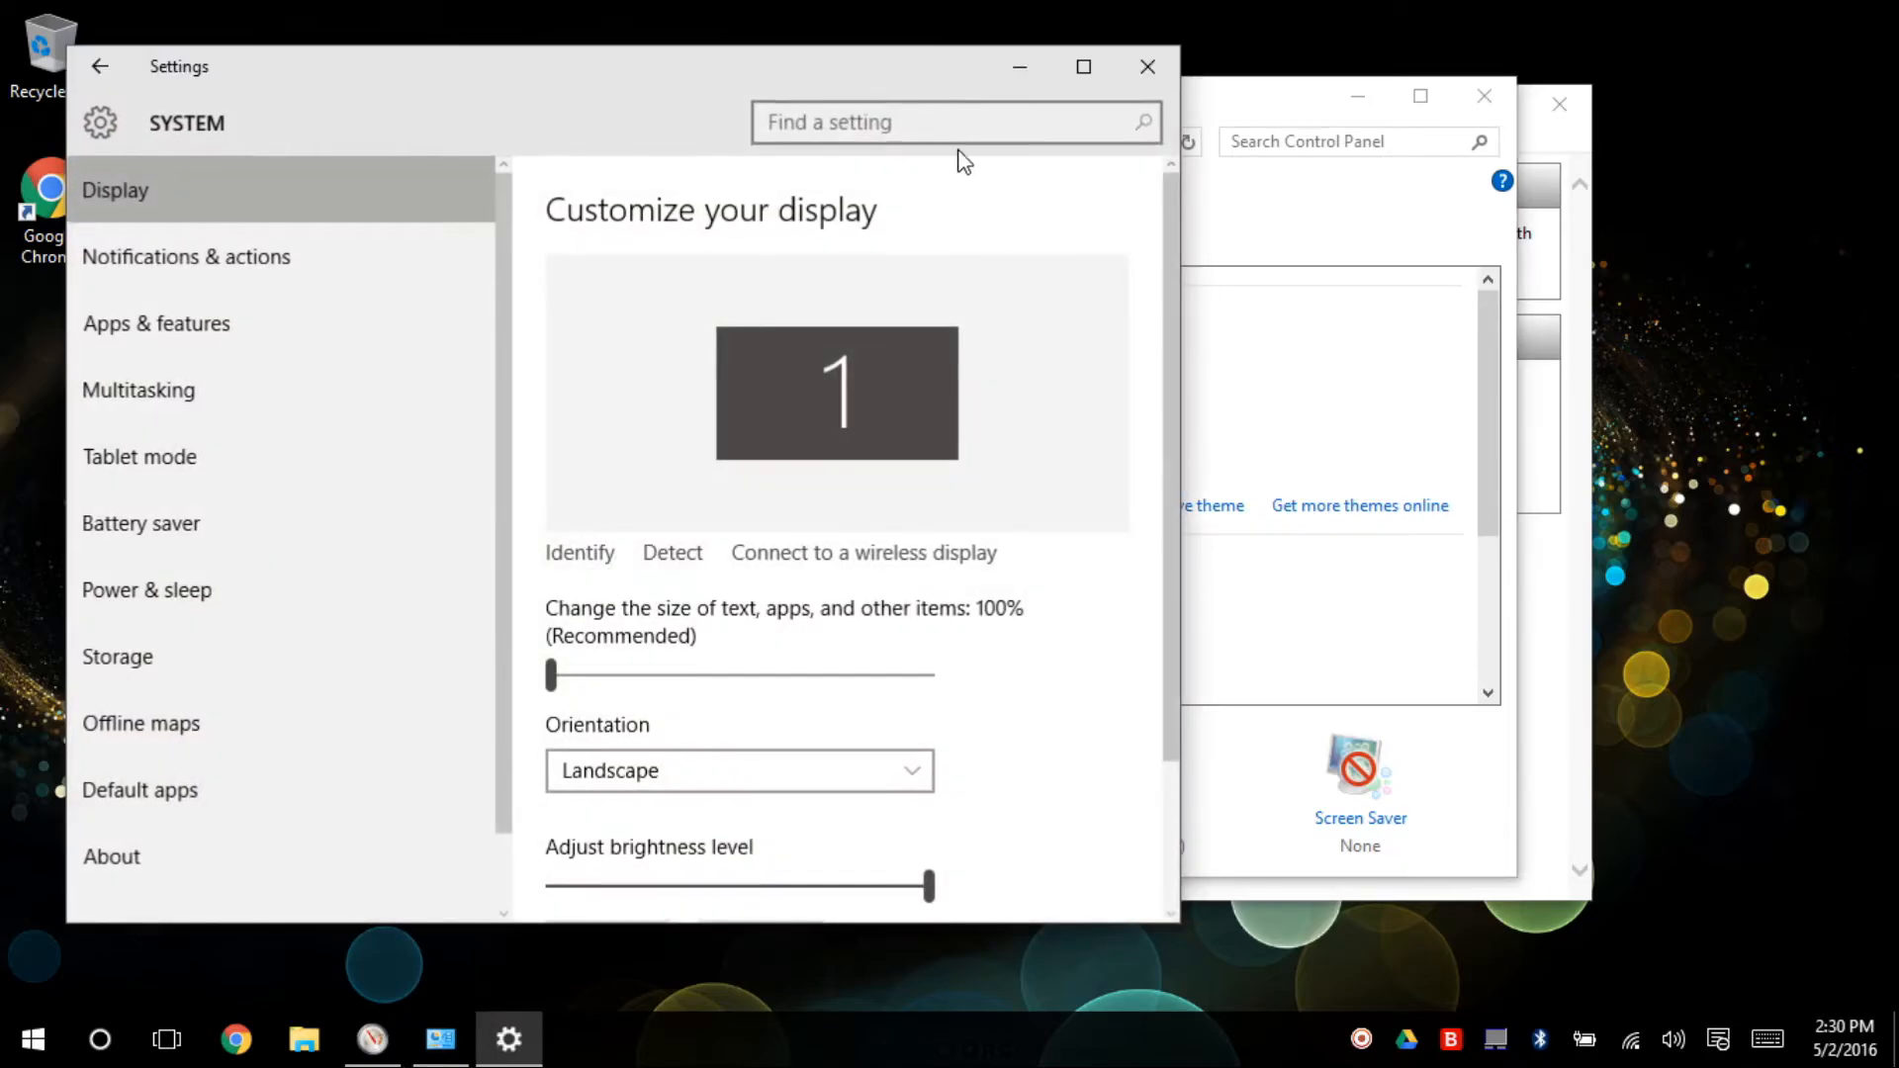
pyautogui.click(1137, 77)
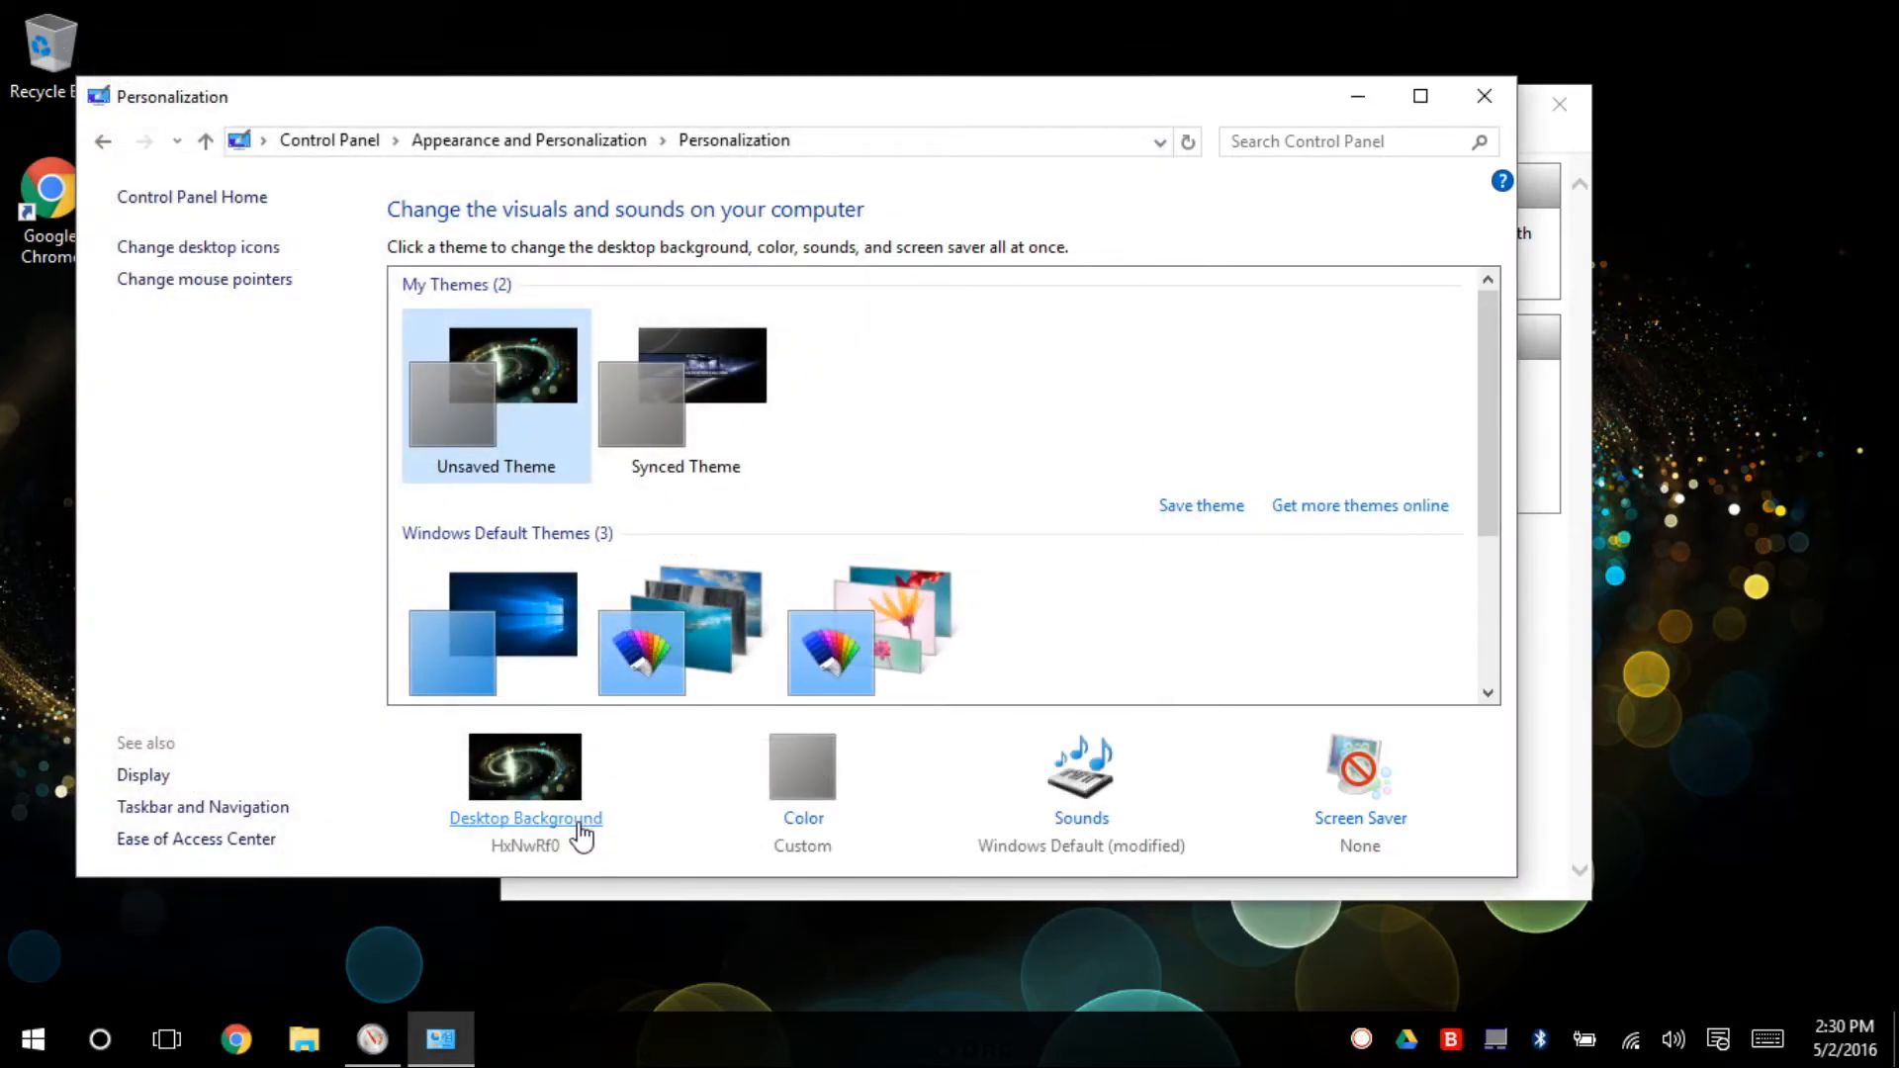
pyautogui.click(1395, 821)
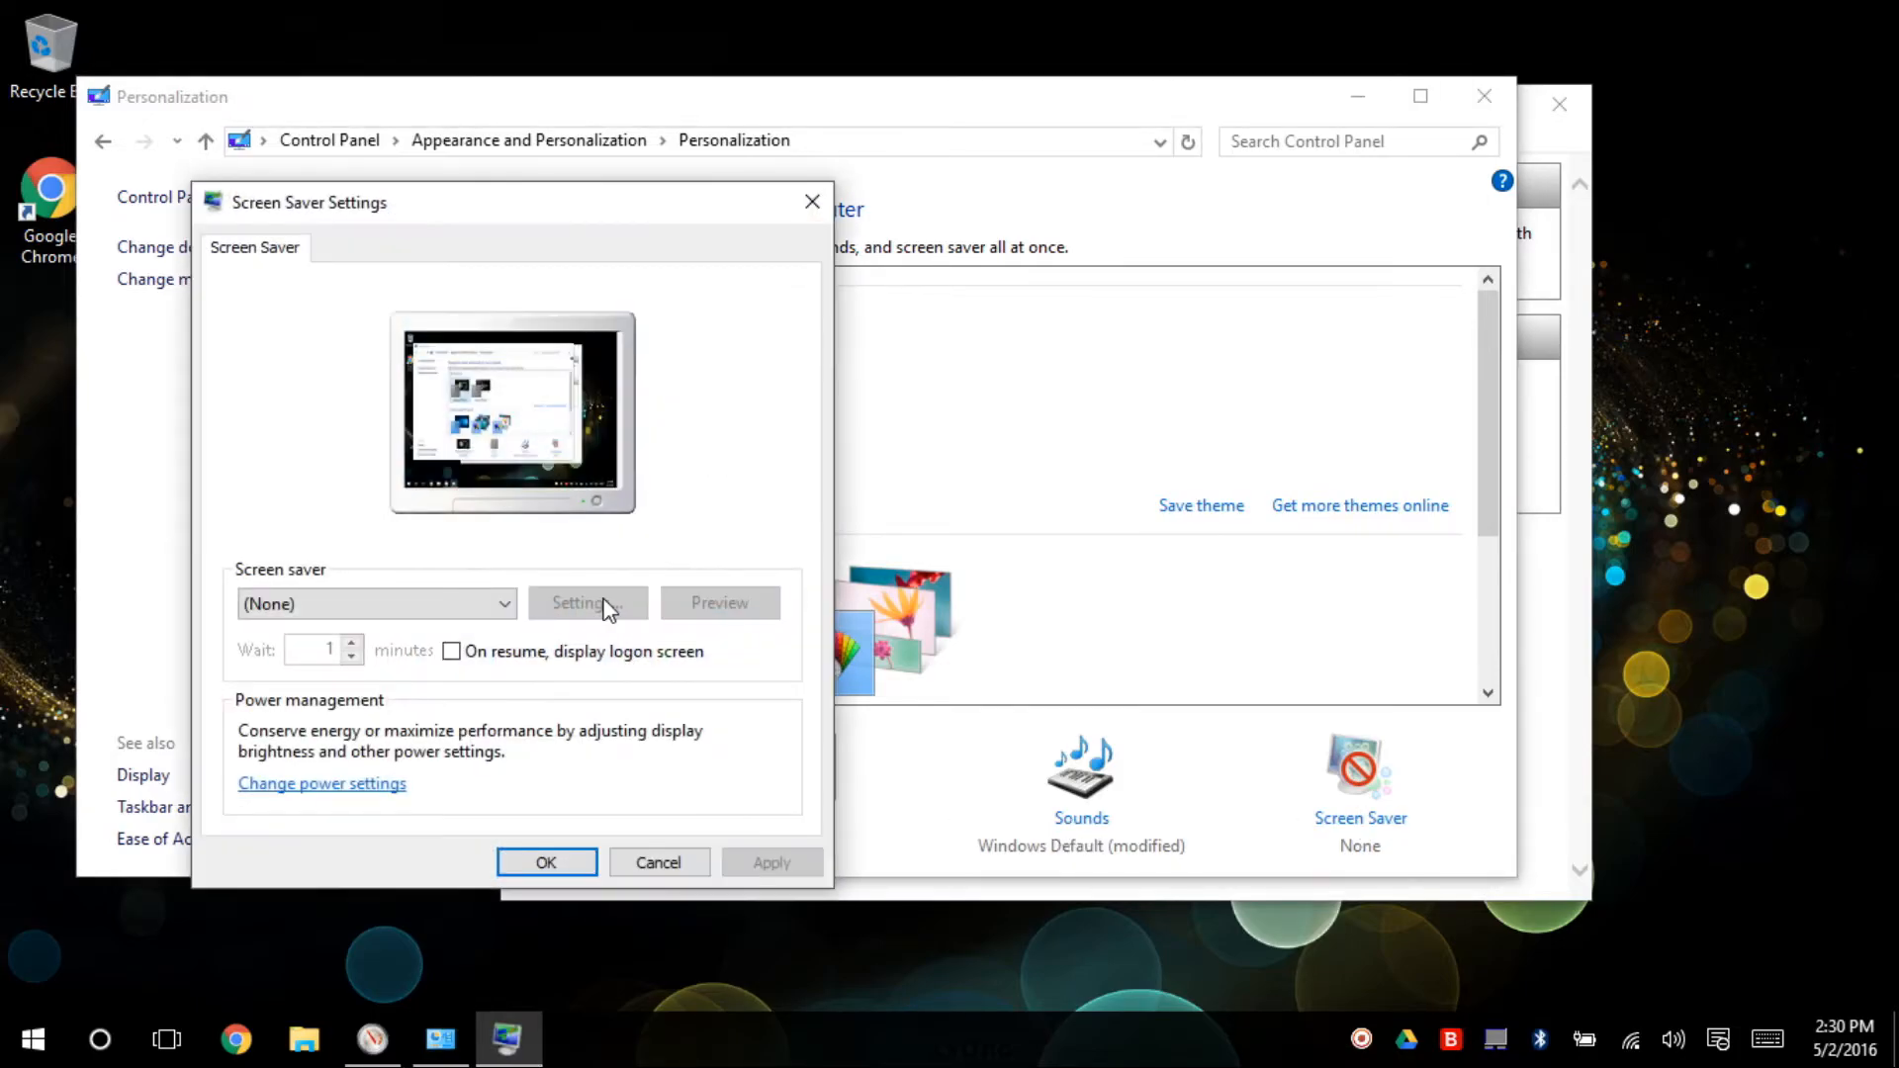
pyautogui.click(812, 202)
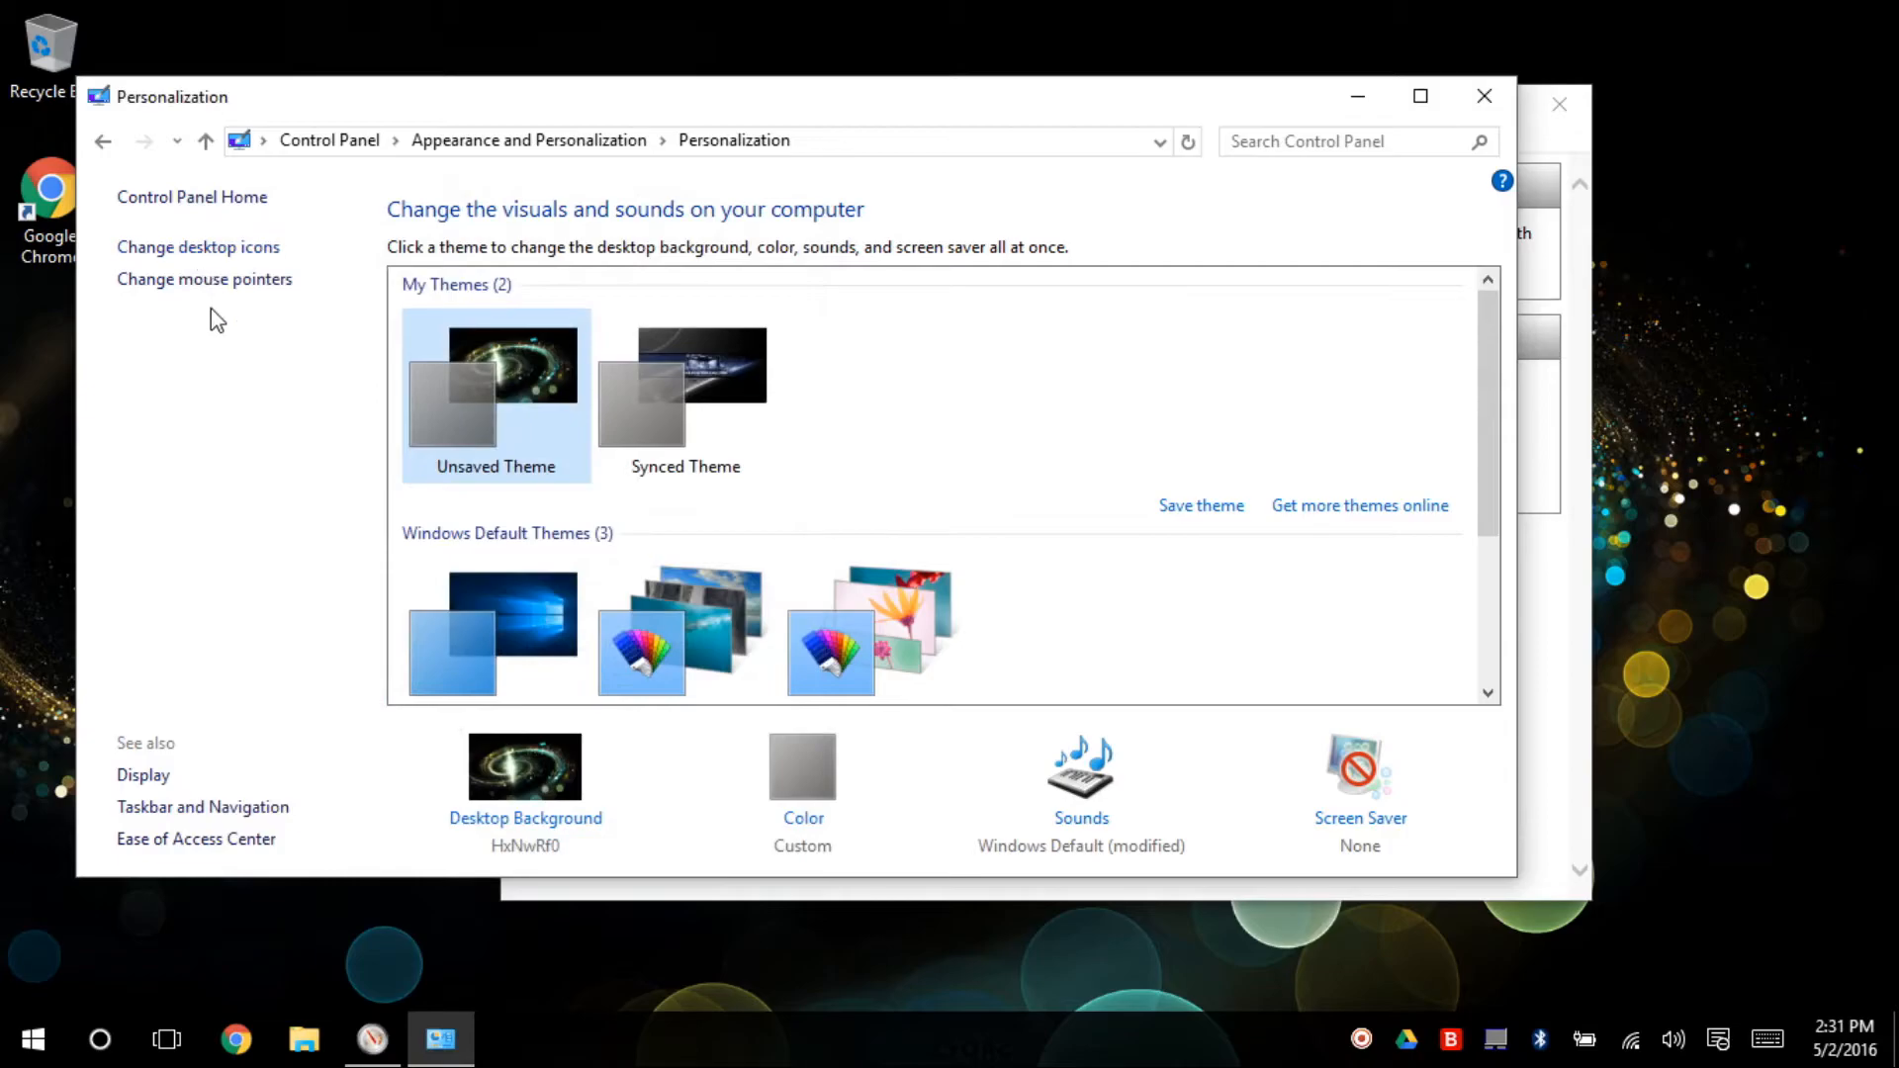
# Return to the Control Panel home page and open the Ease of Access Center.
pyautogui.click(103, 142)
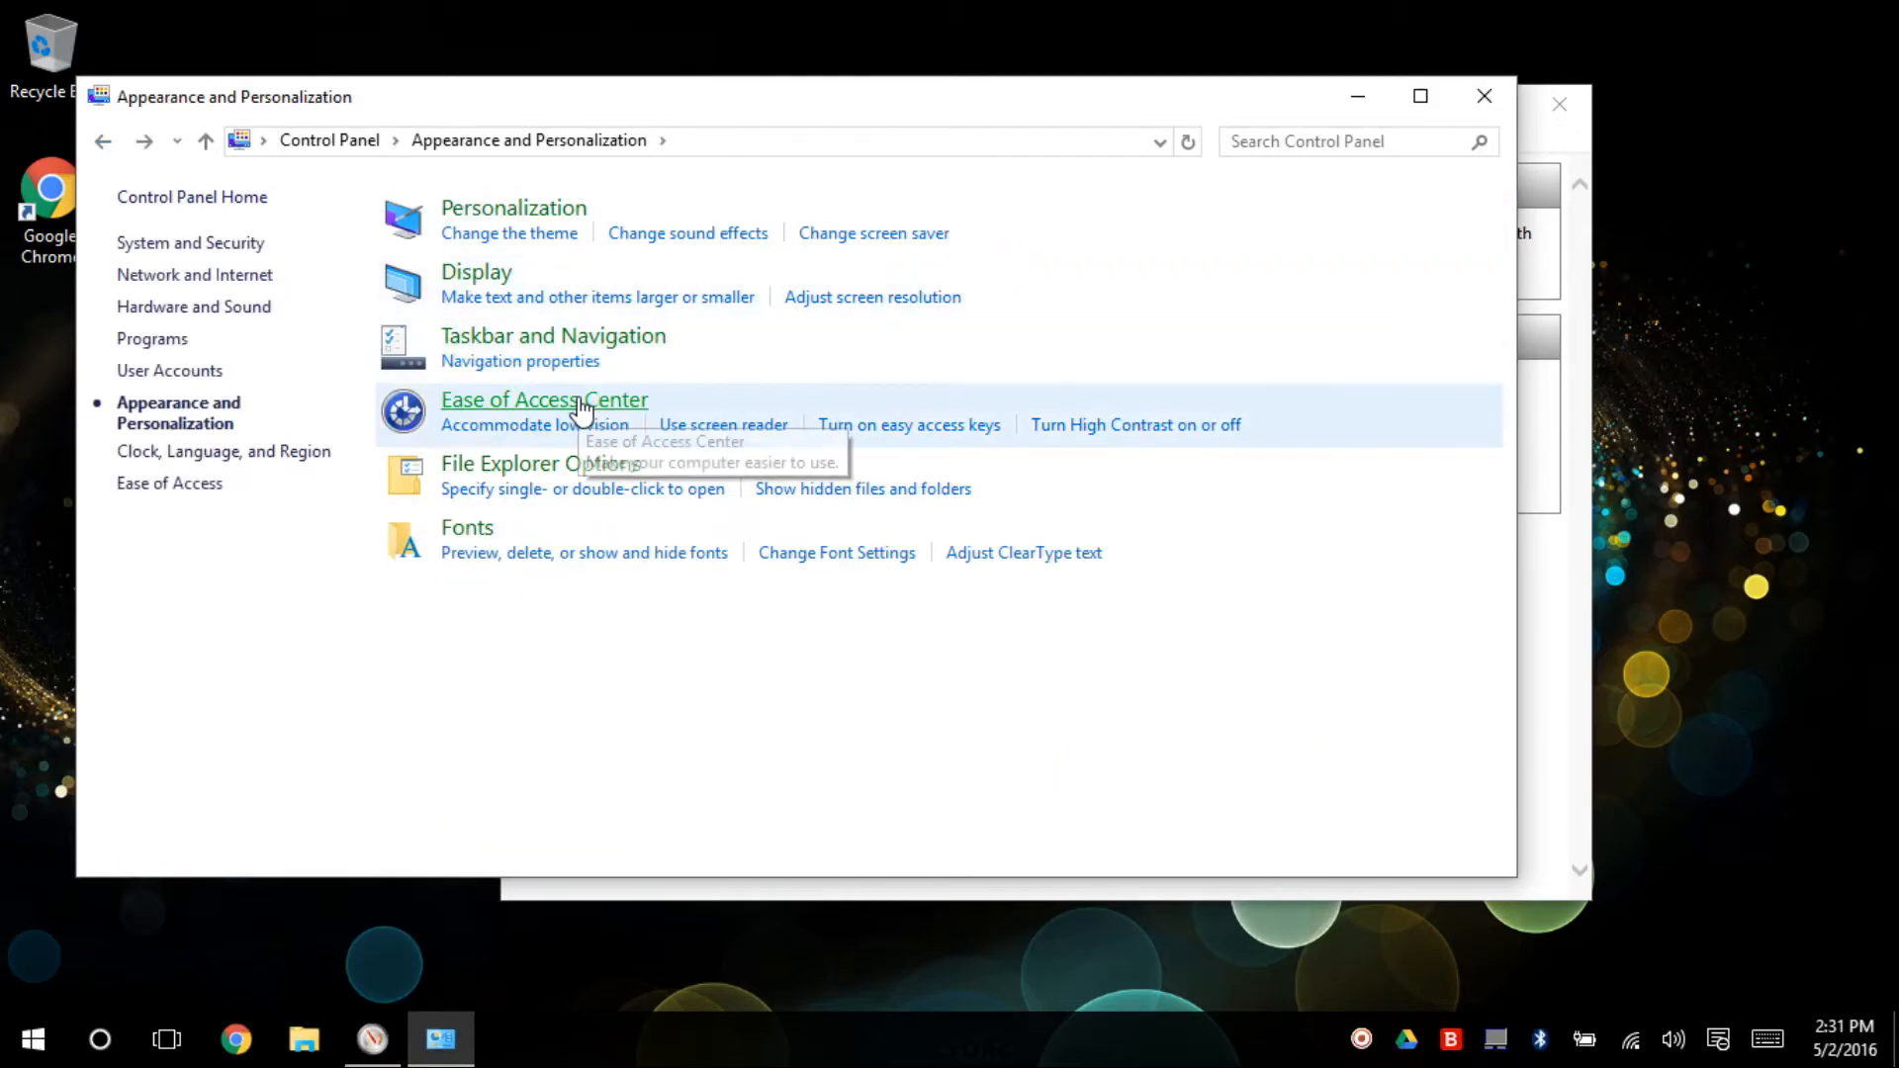
pyautogui.click(101, 142)
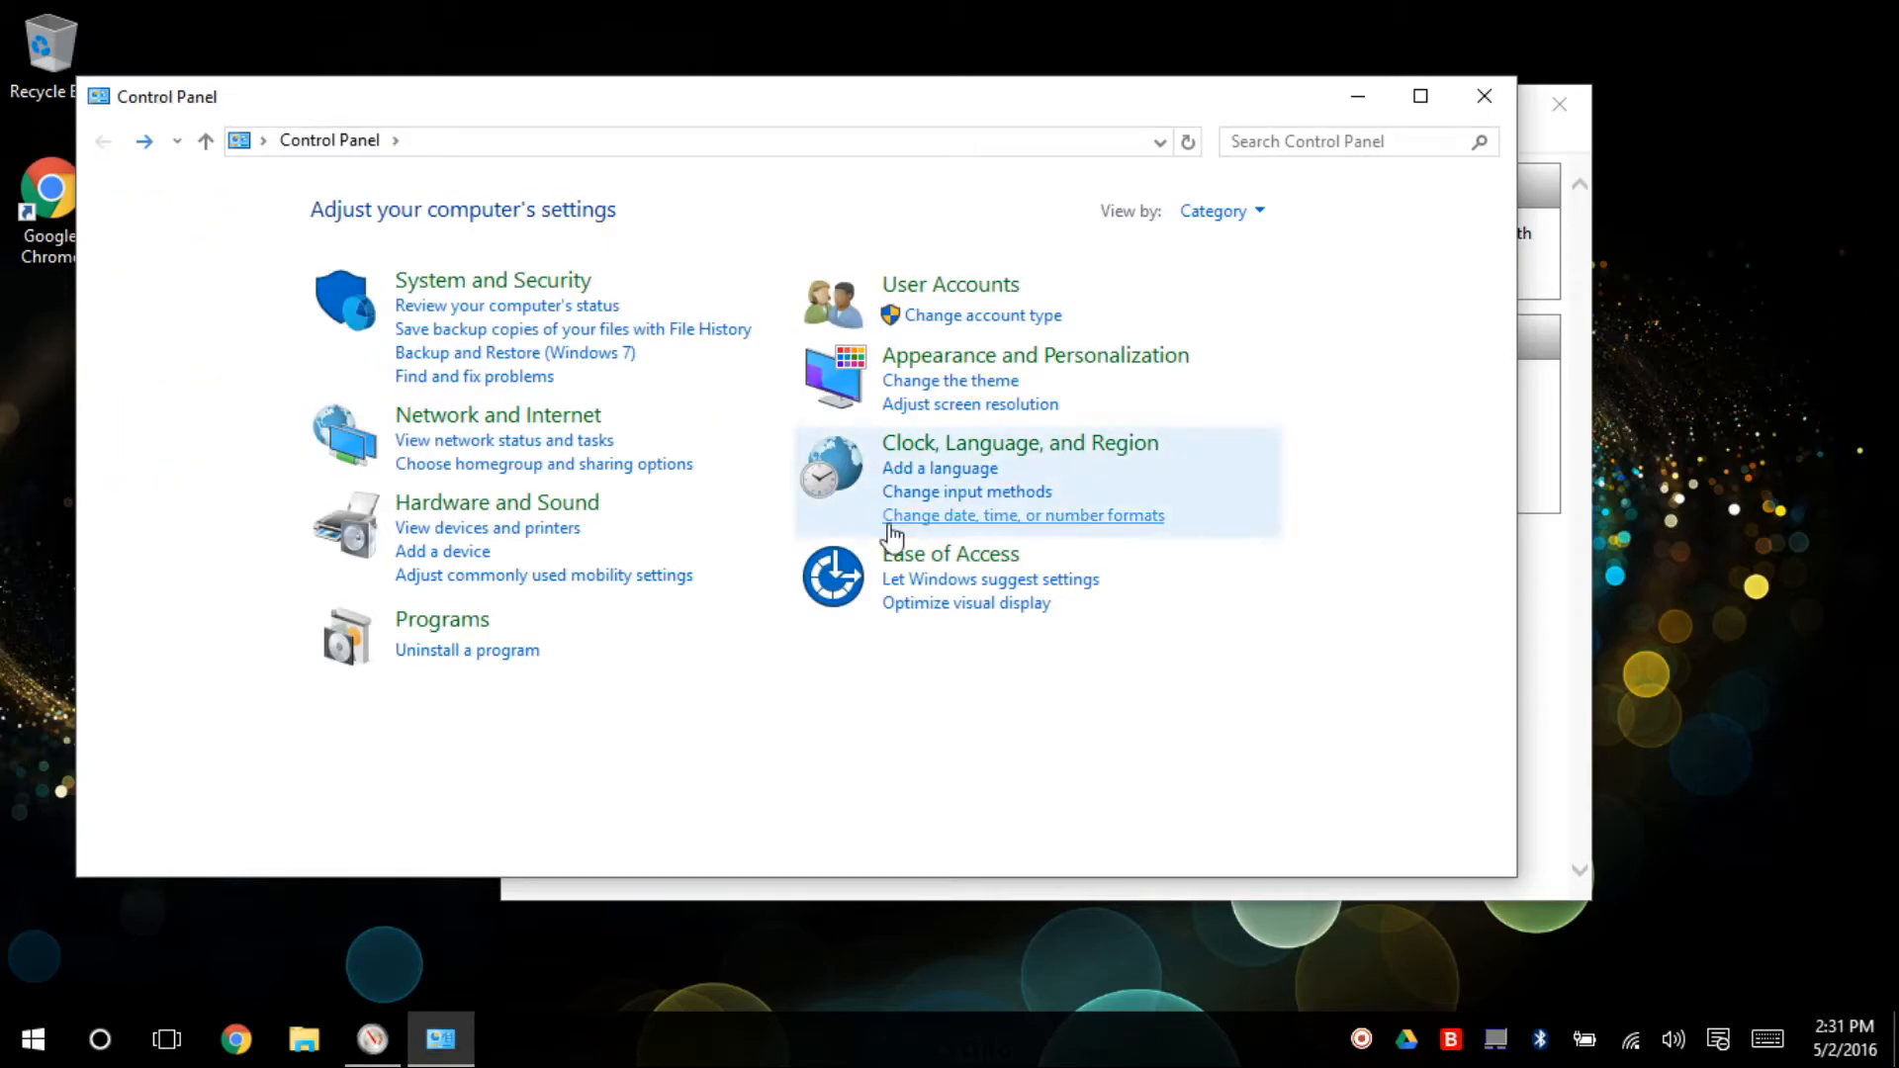
pyautogui.click(950, 562)
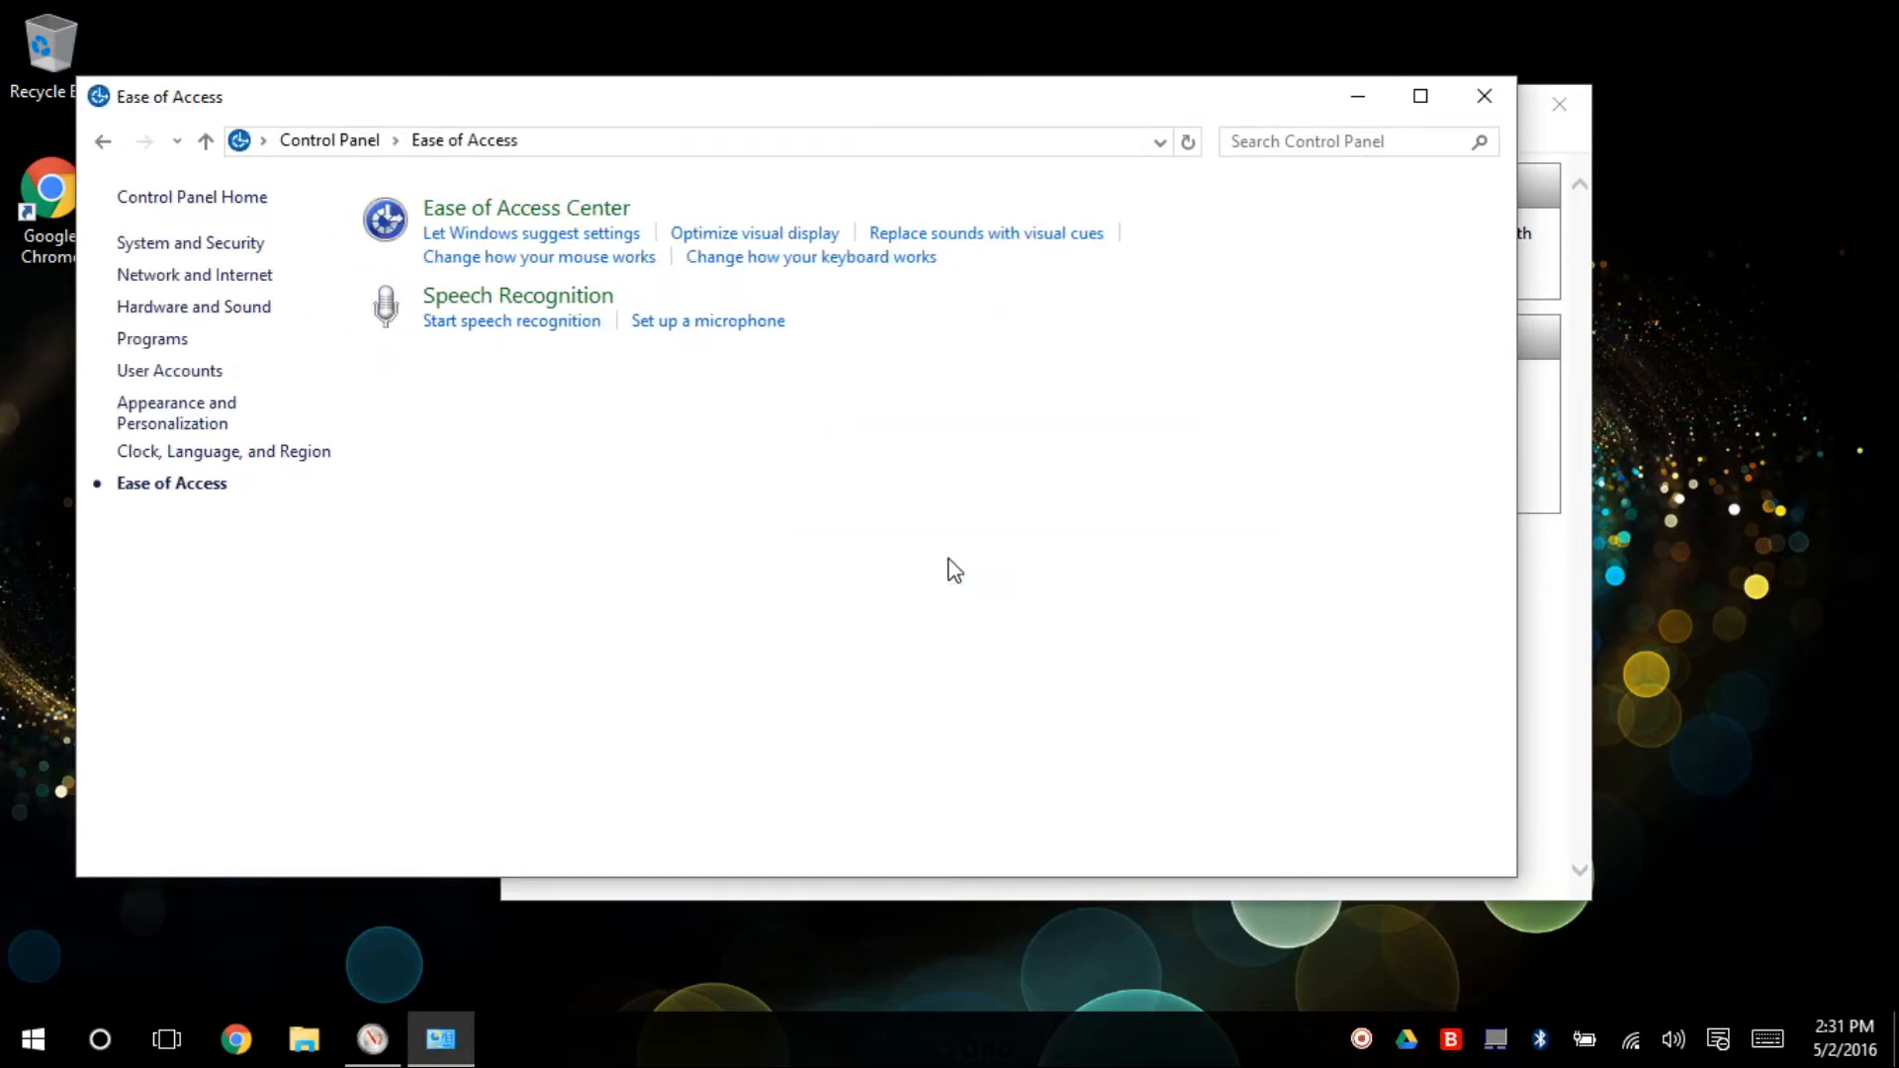
pyautogui.click(486, 209)
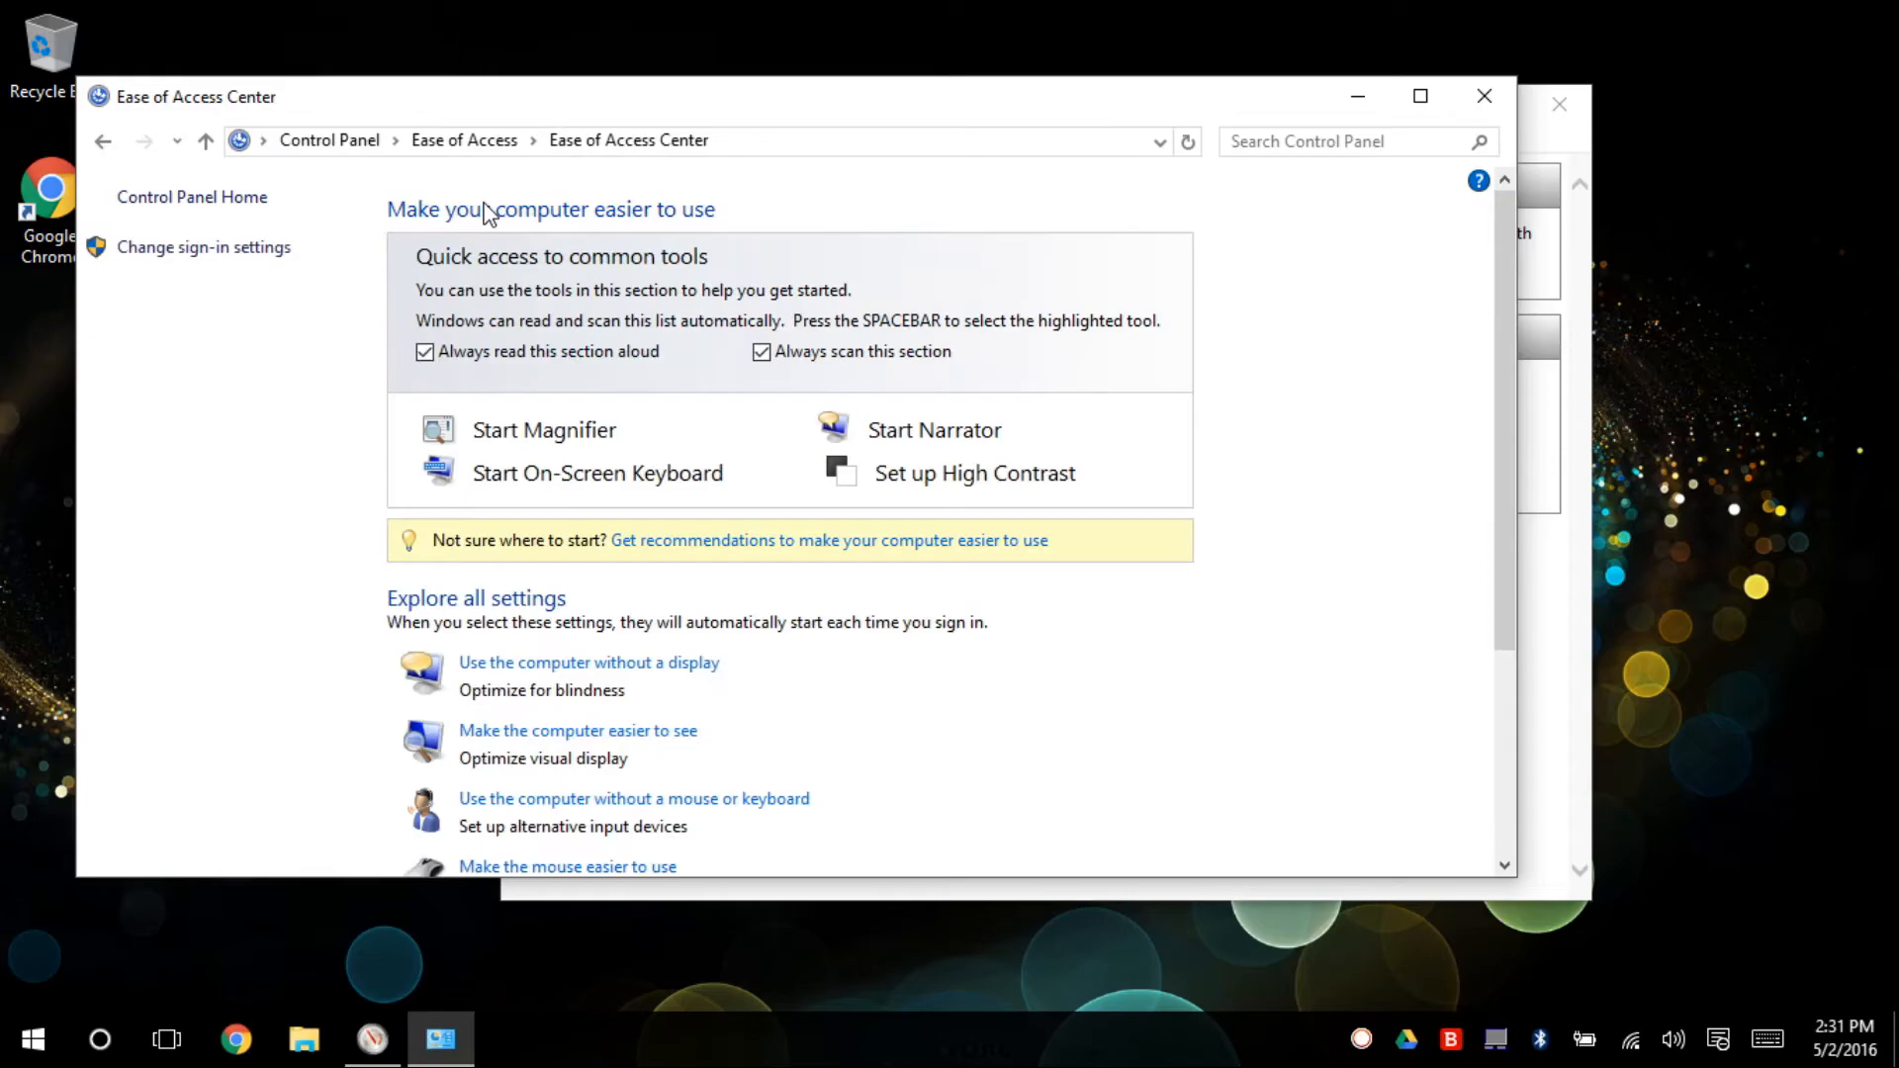
# Turn off all unnecessary animations in the Make the computer easier to see settings, apply the change, and try switching between the open windows.
pyautogui.scroll(-3, 706, 626)
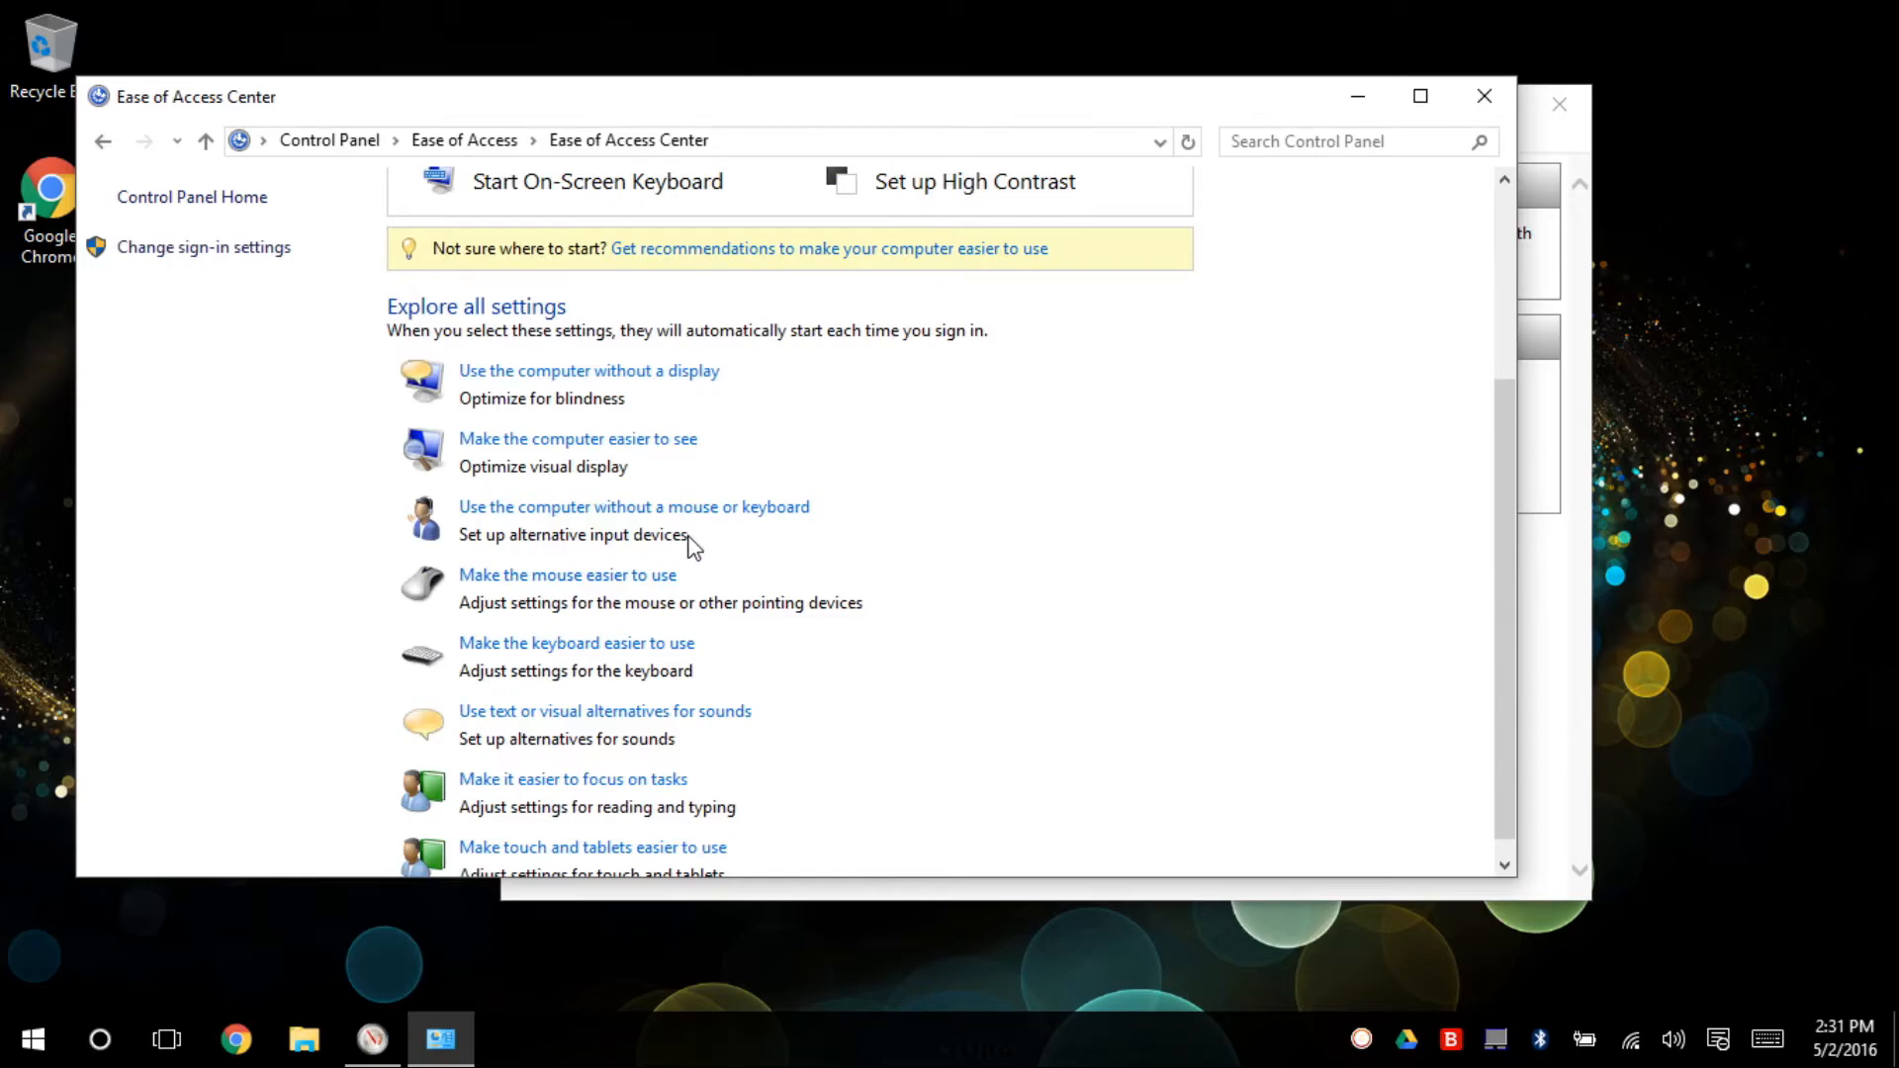
pyautogui.click(652, 441)
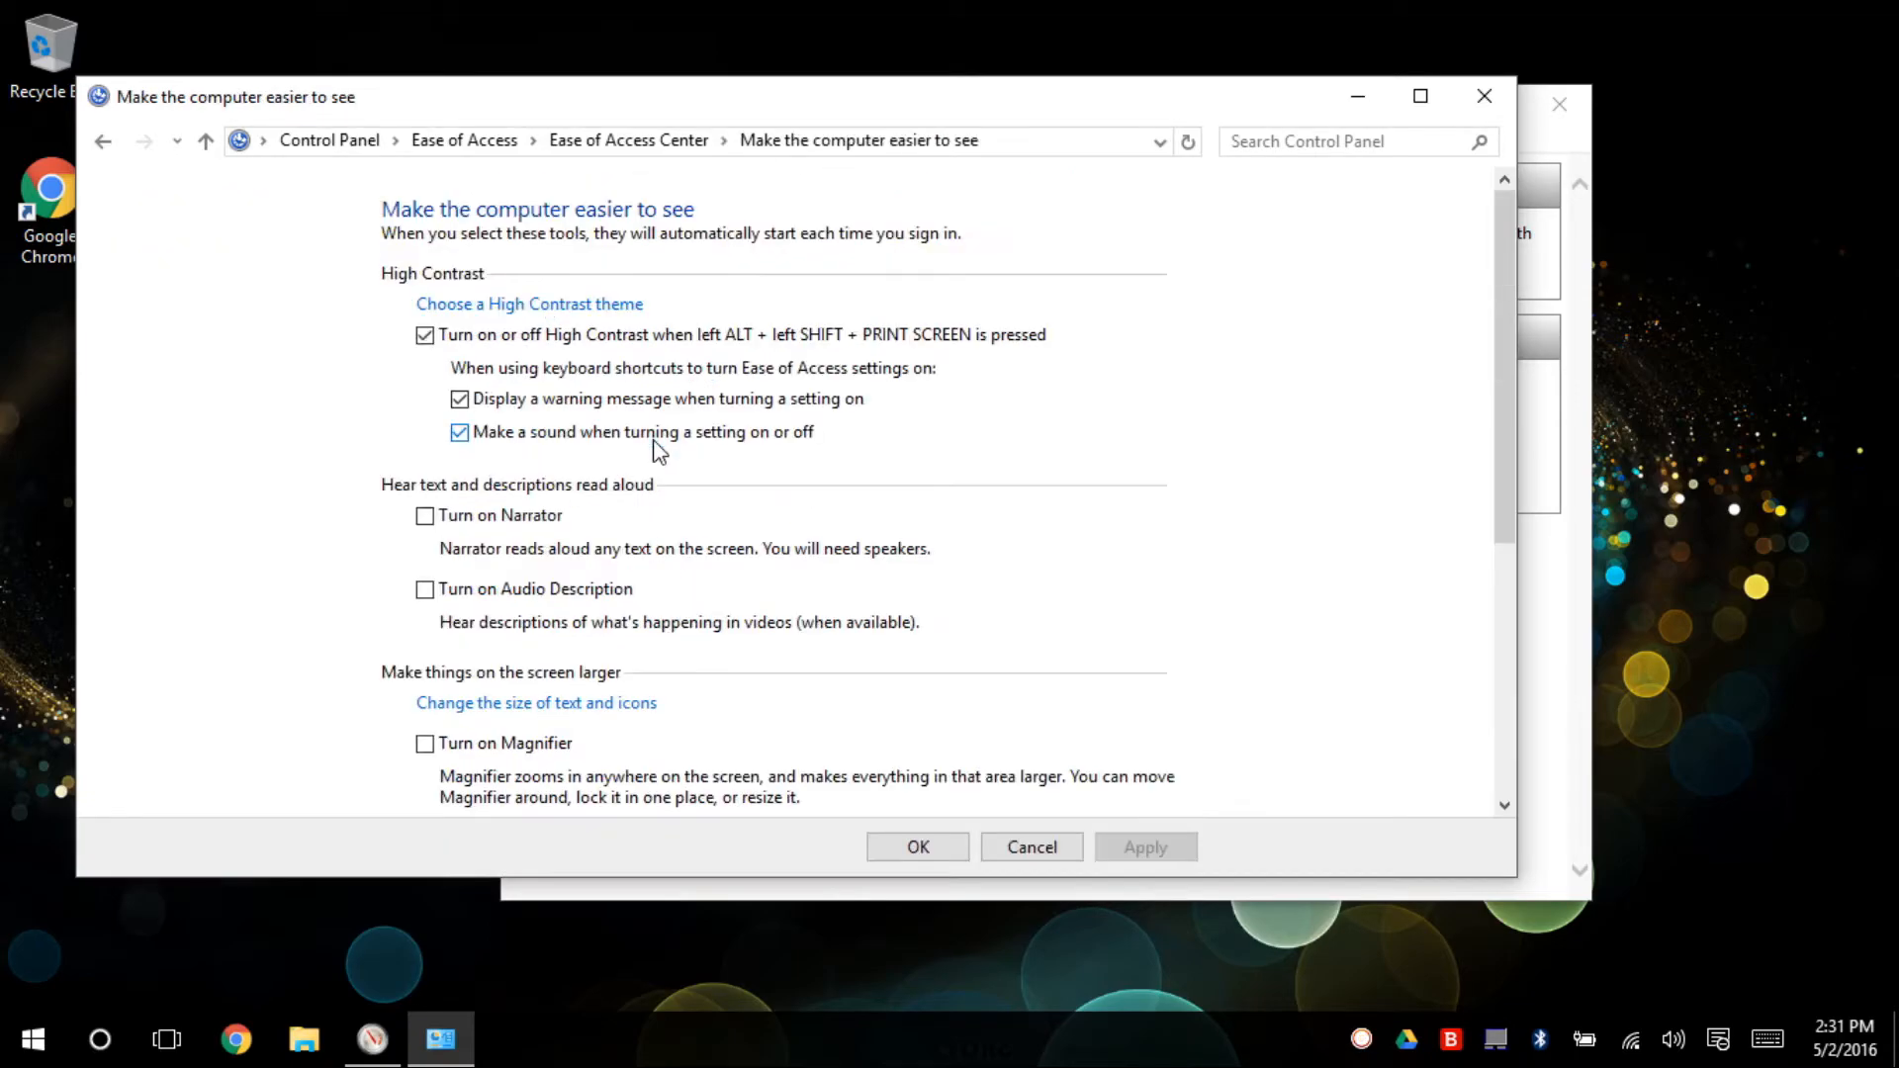
pyautogui.scroll(-5, 661, 441)
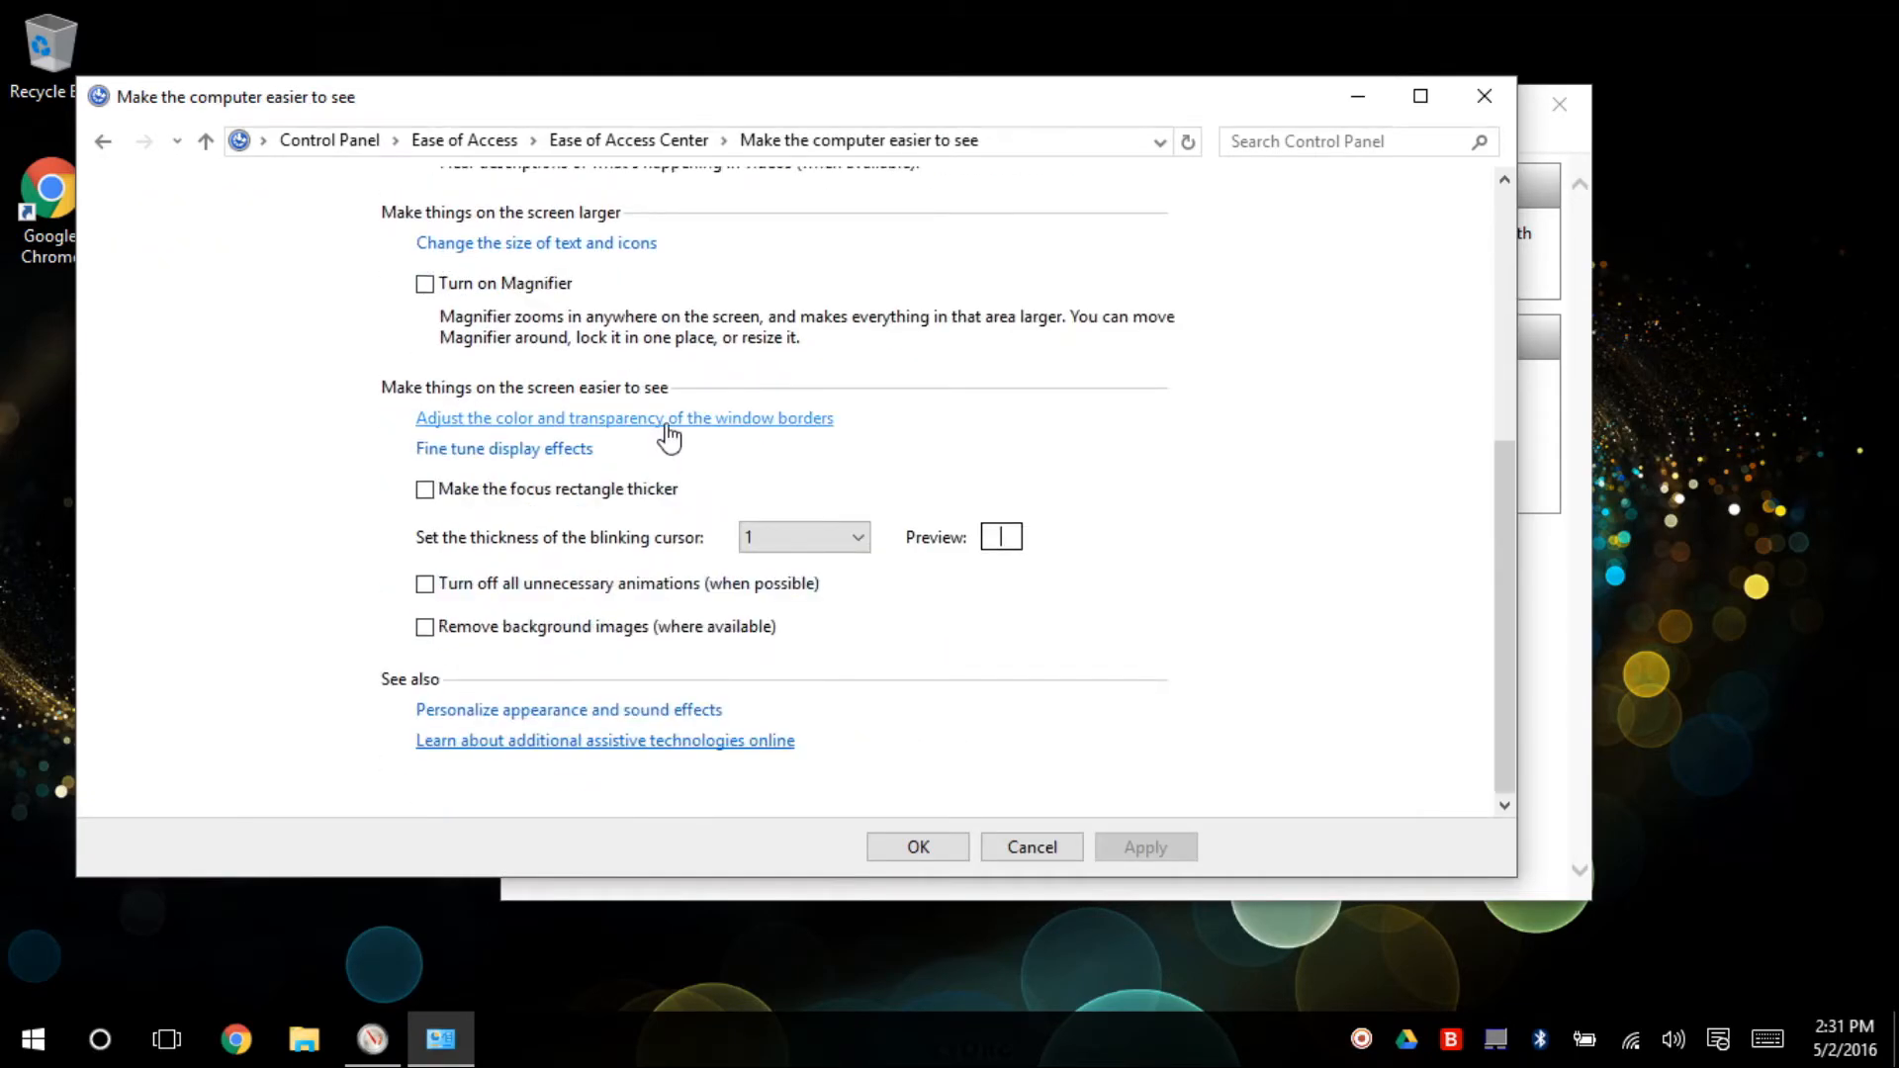
pyautogui.click(465, 592)
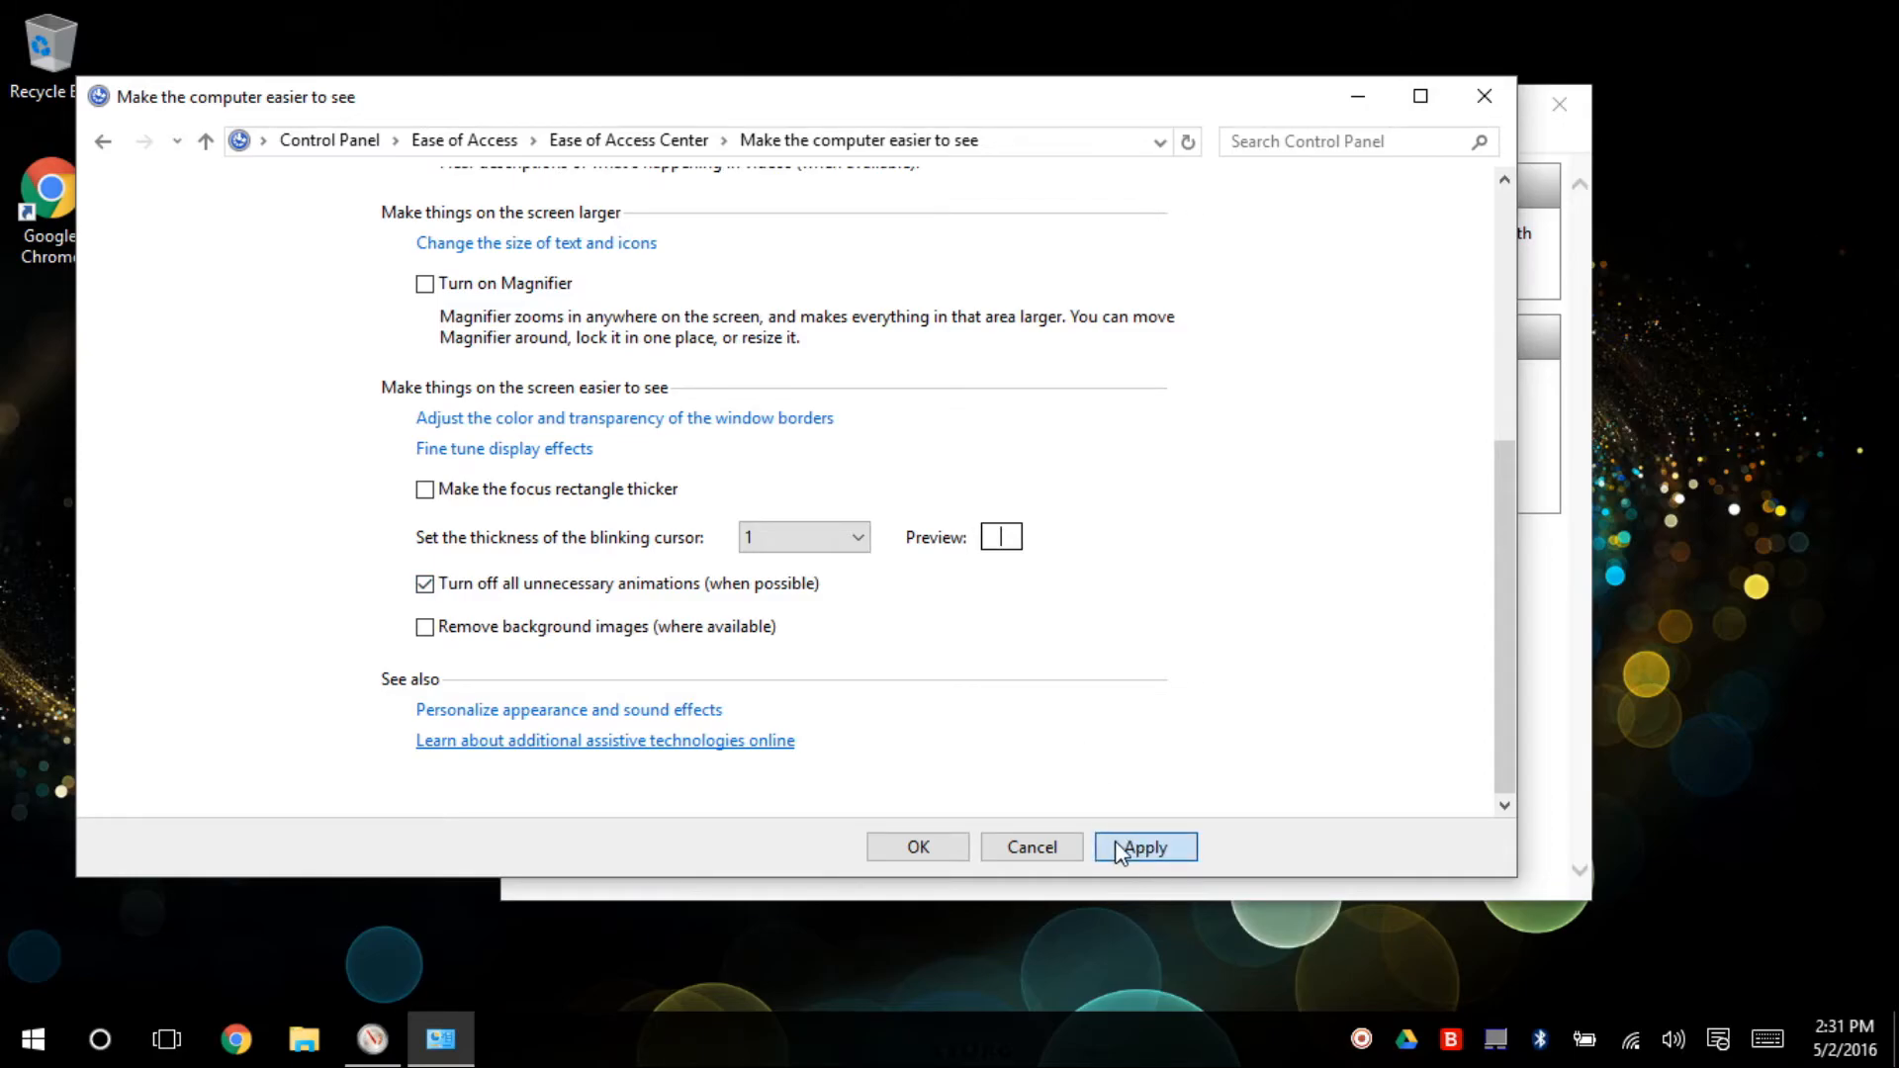
pyautogui.click(1178, 847)
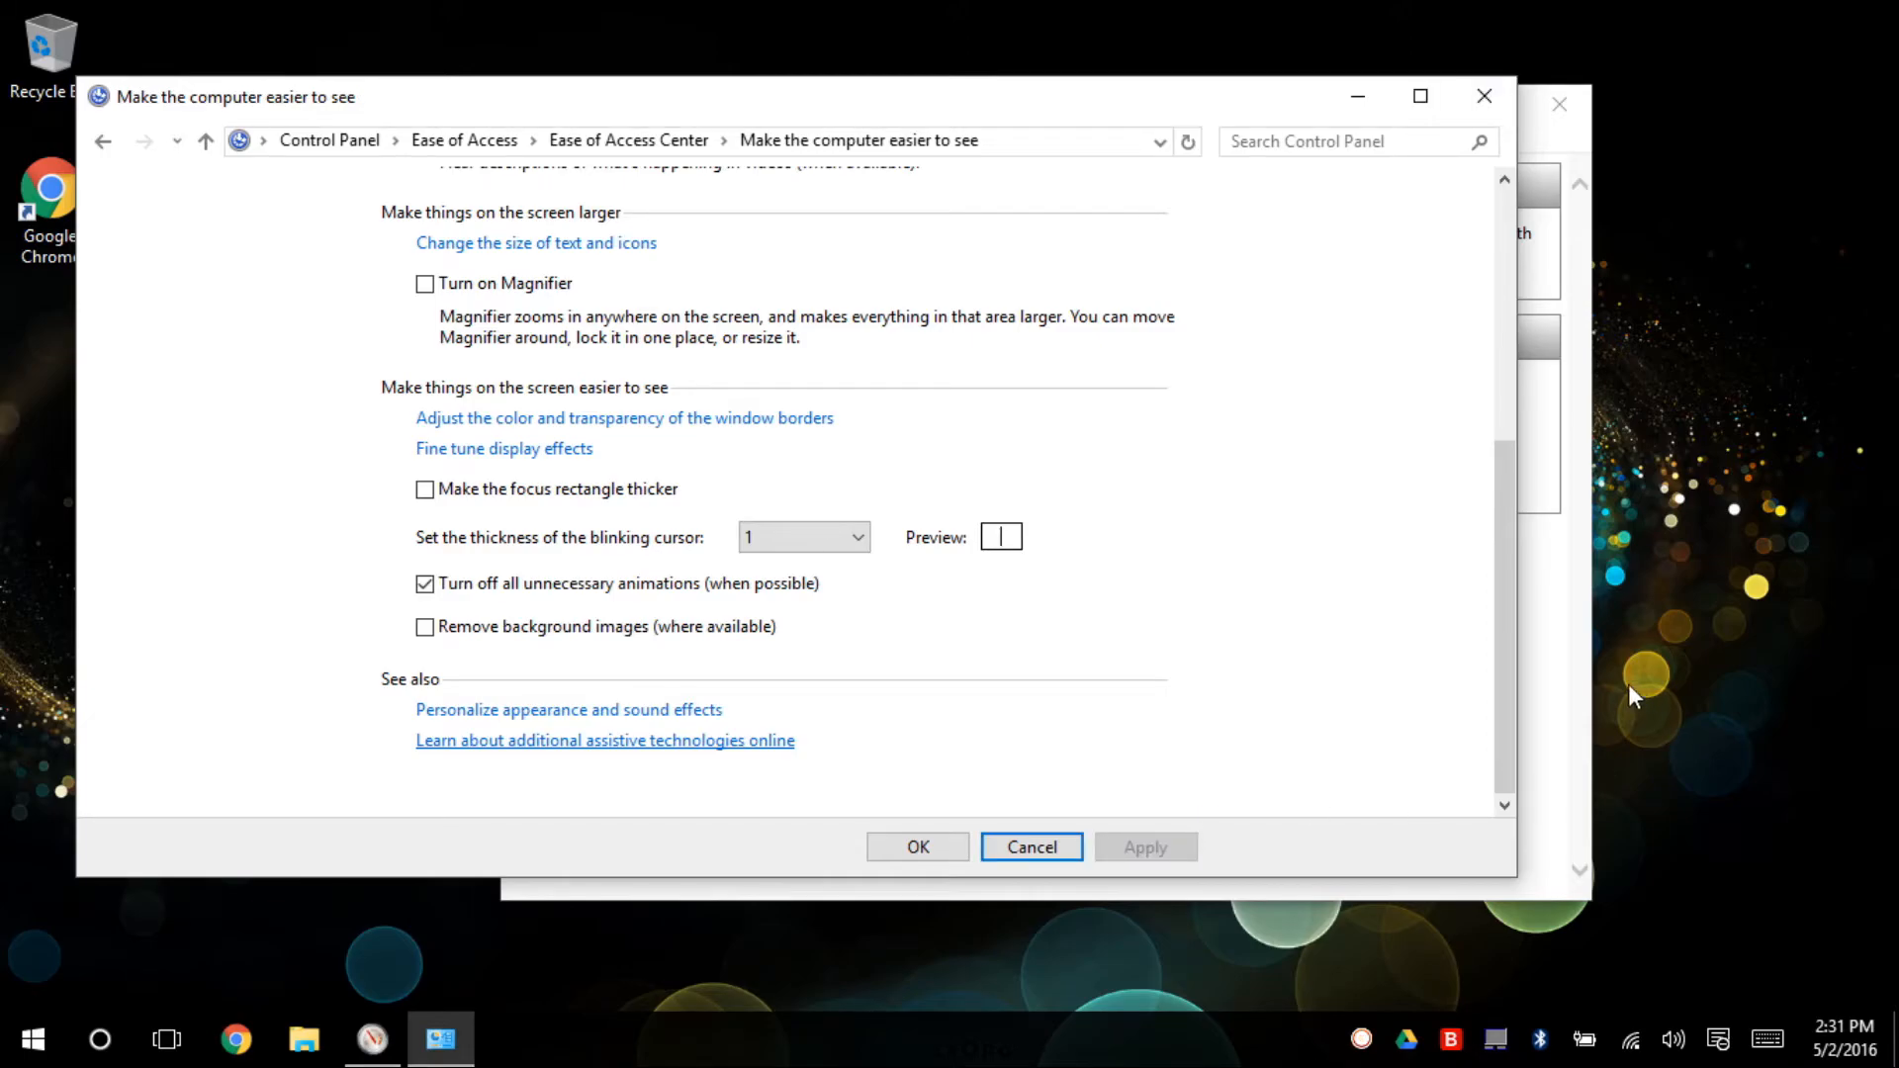
pyautogui.click(1544, 681)
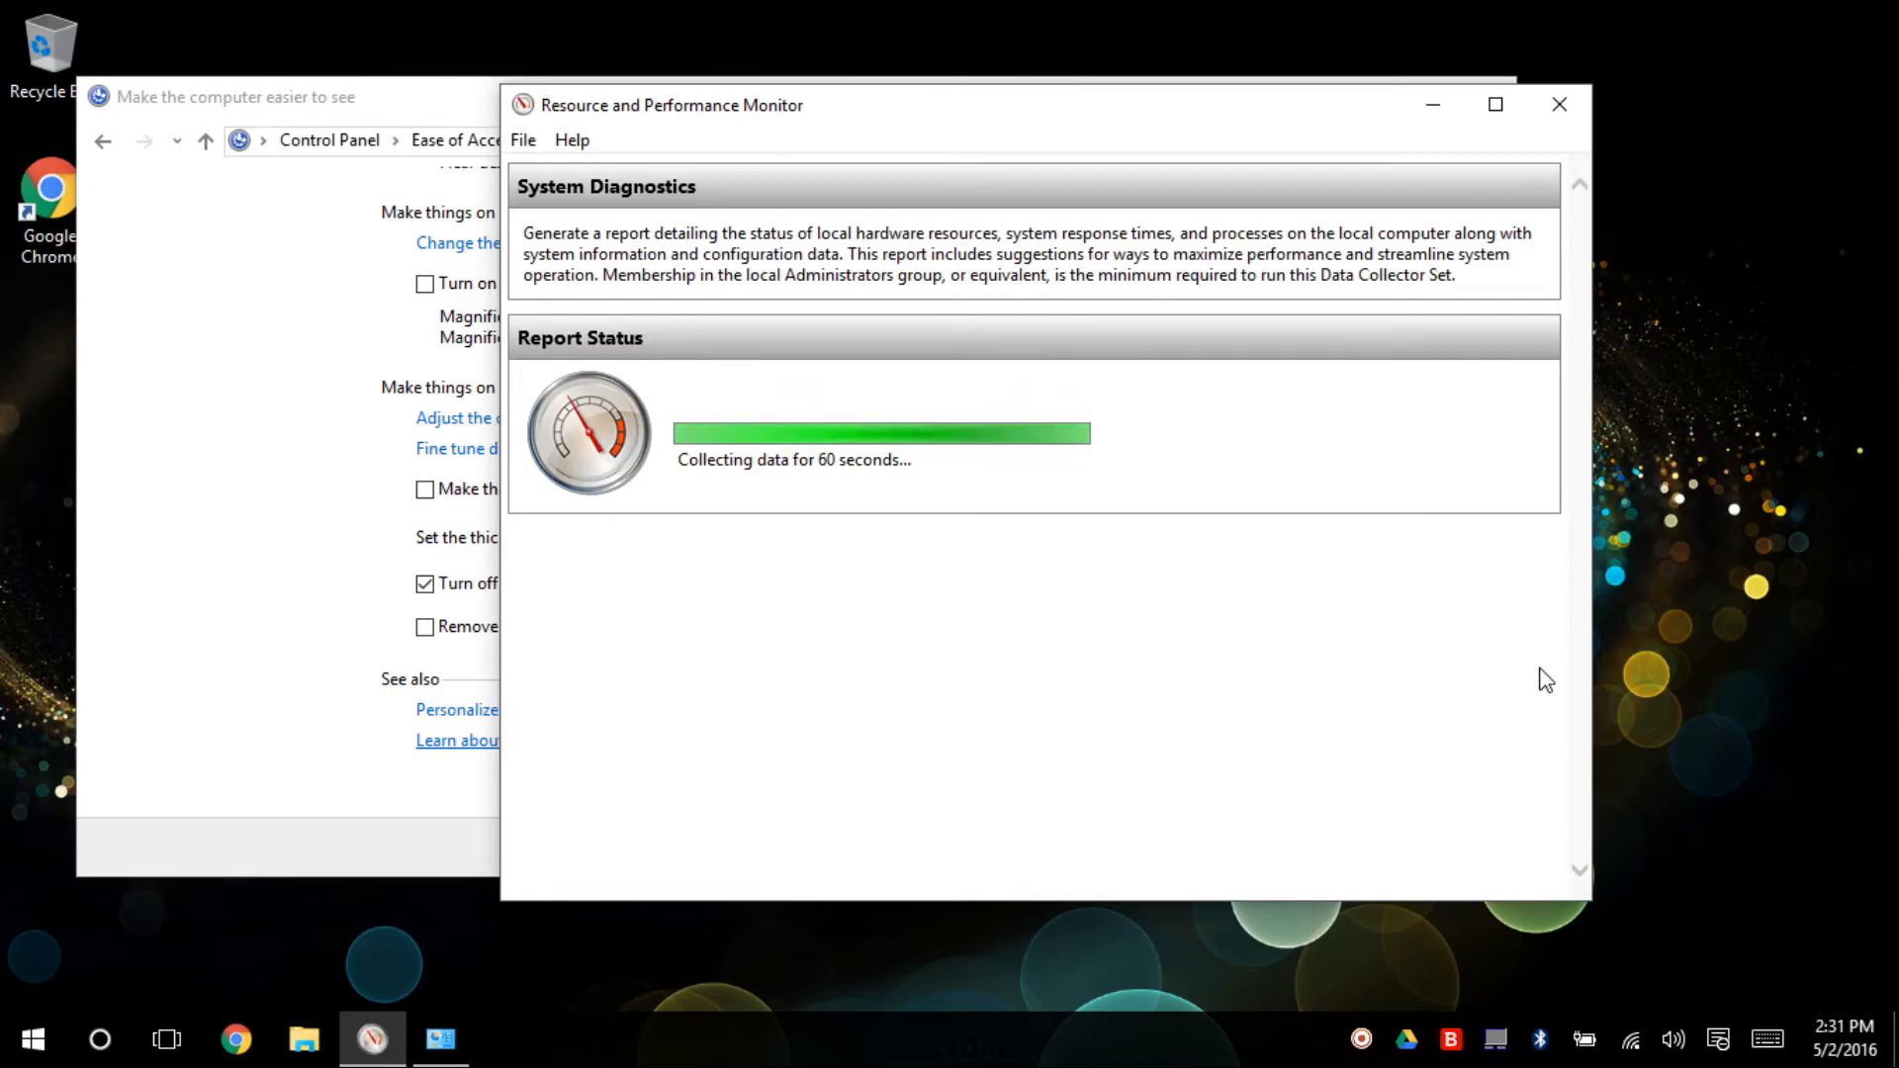
pyautogui.click(182, 589)
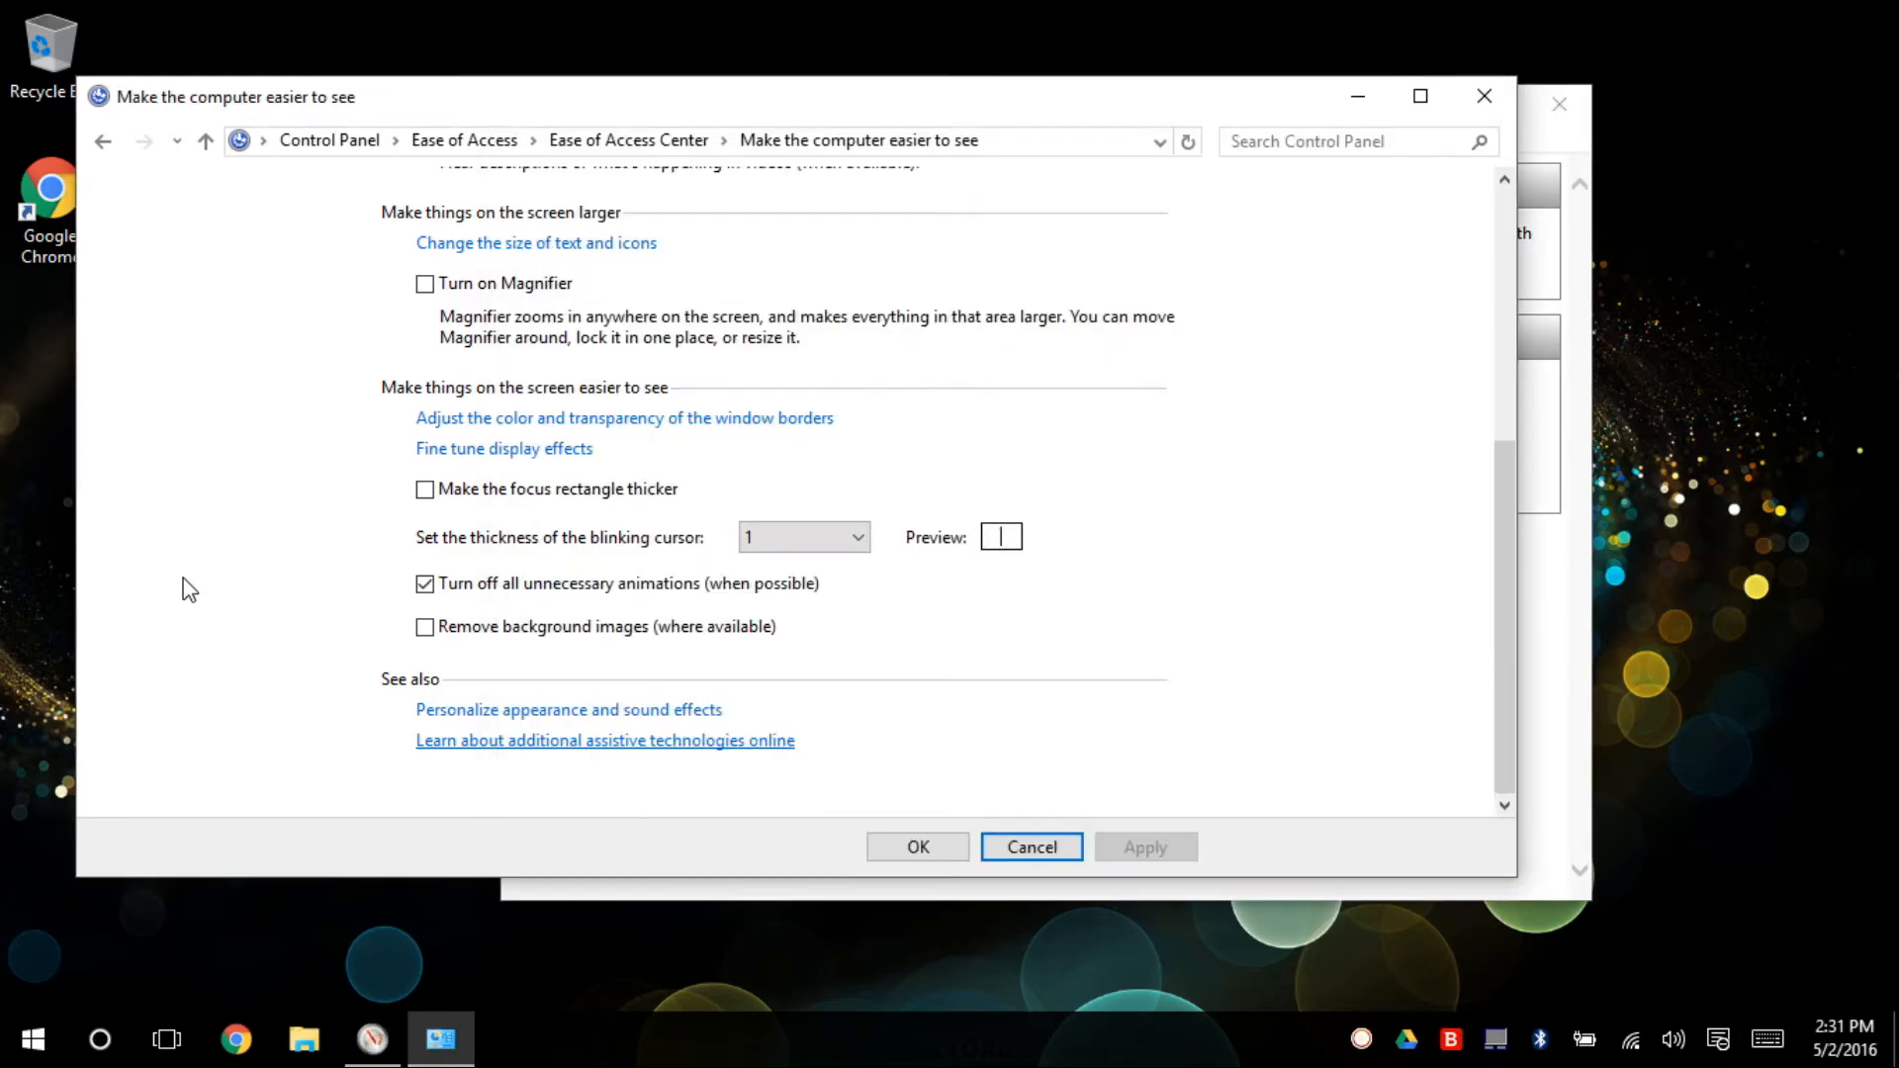
# Clear the option to turn off all unnecessary animations, confirm the settings, and bring the diagnostics report window to the front.
pyautogui.click(425, 585)
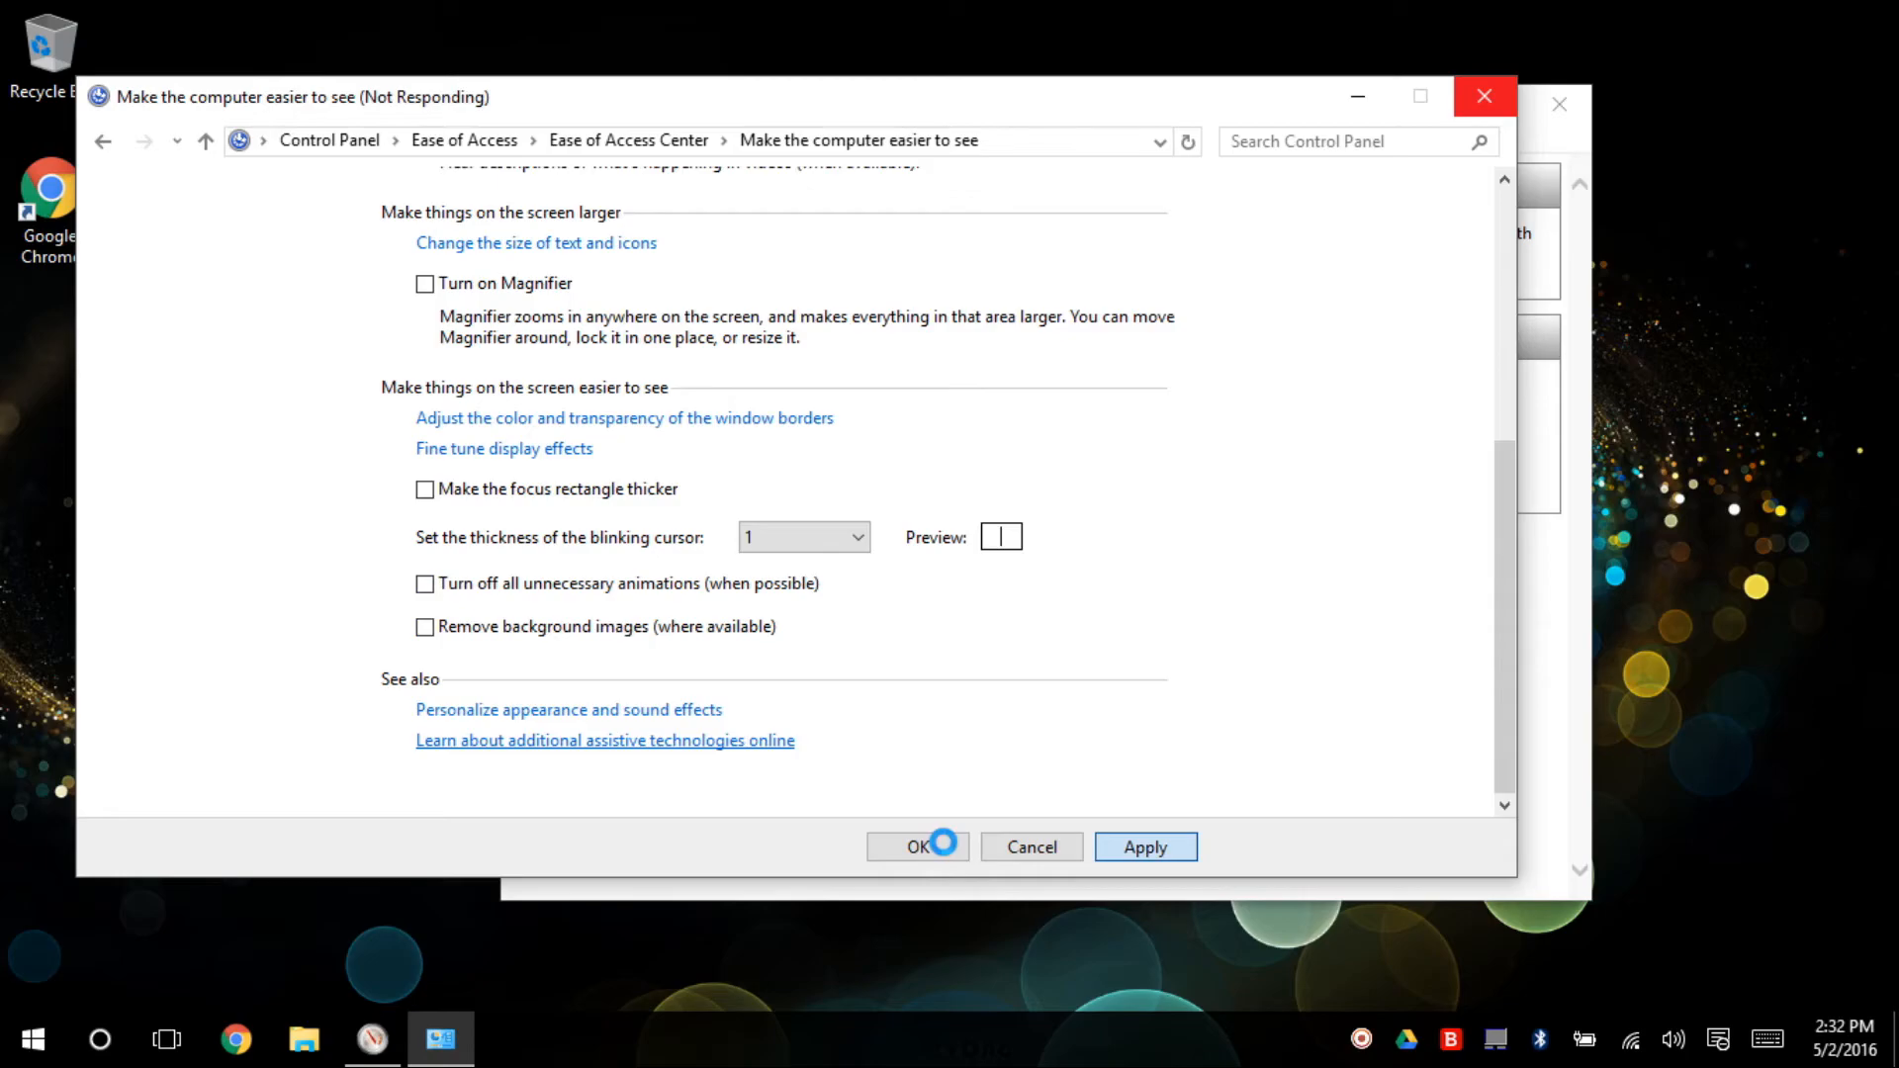
pyautogui.click(920, 848)
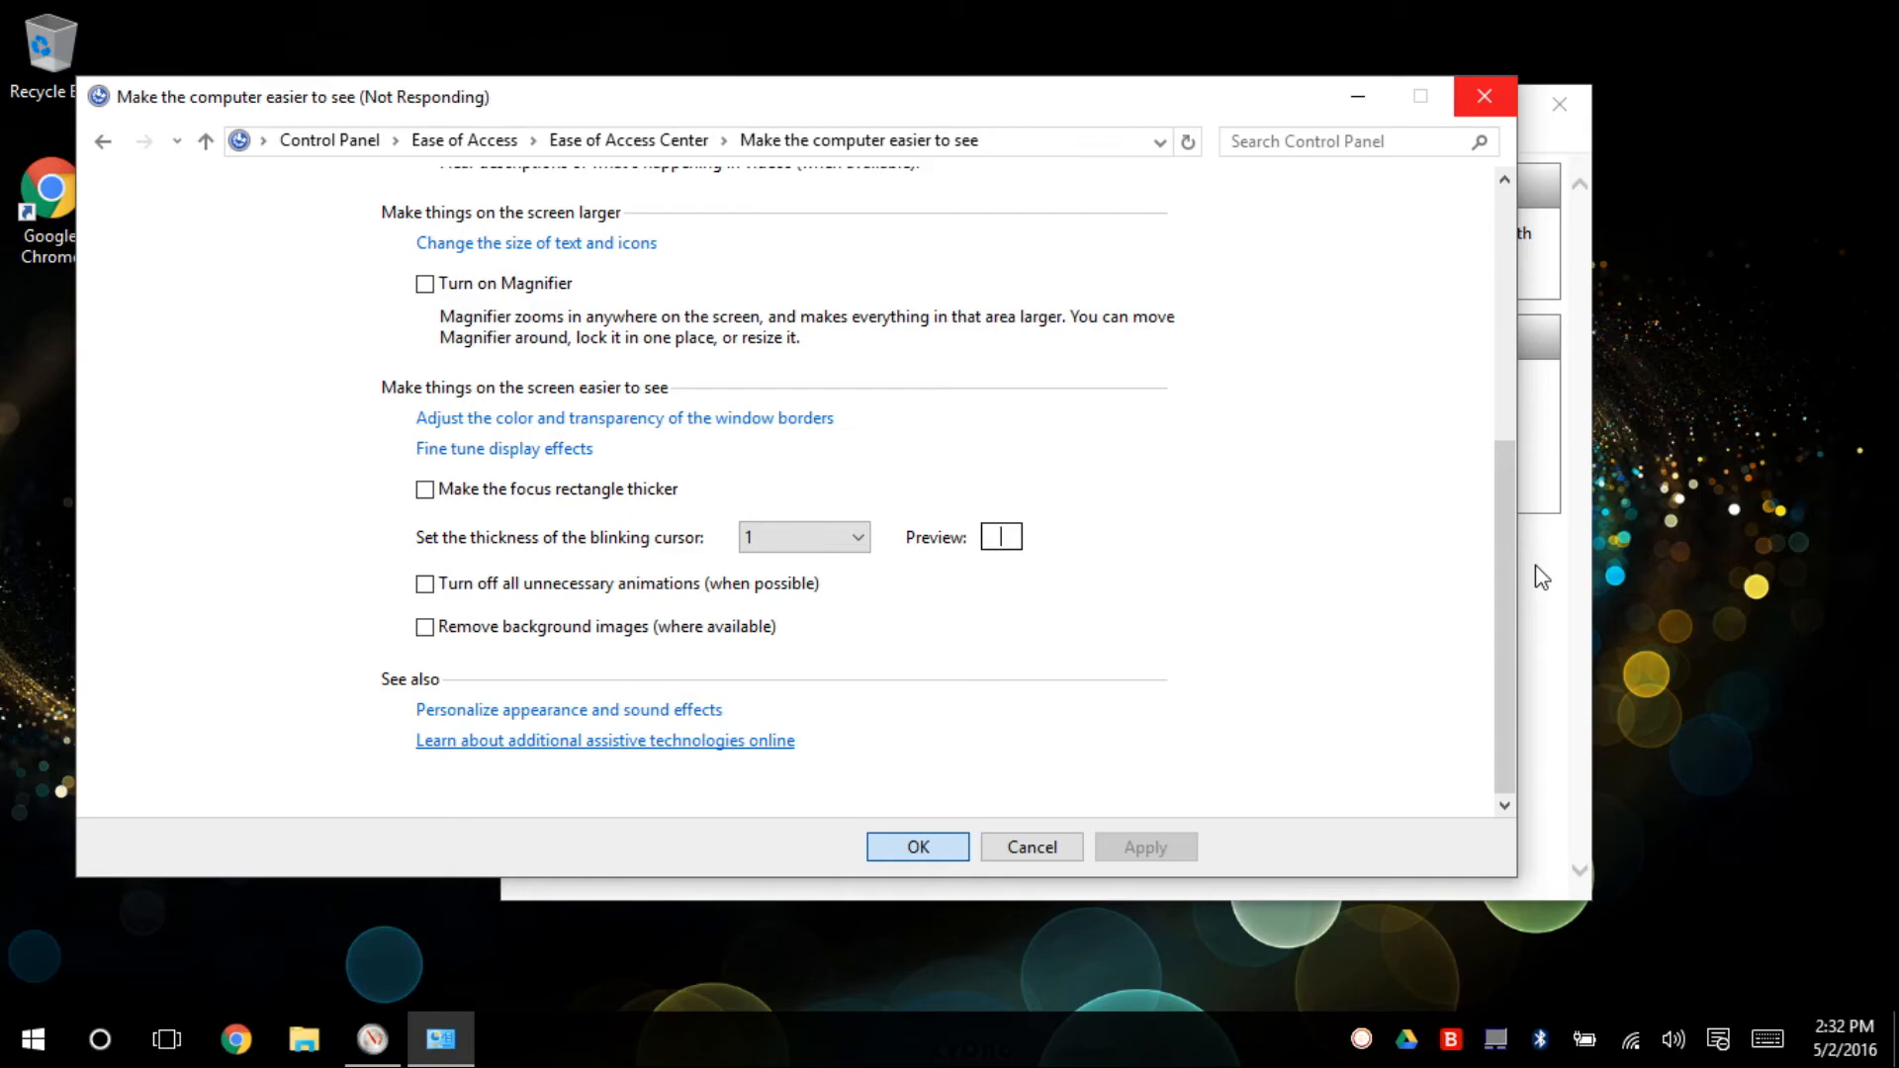
pyautogui.click(1535, 566)
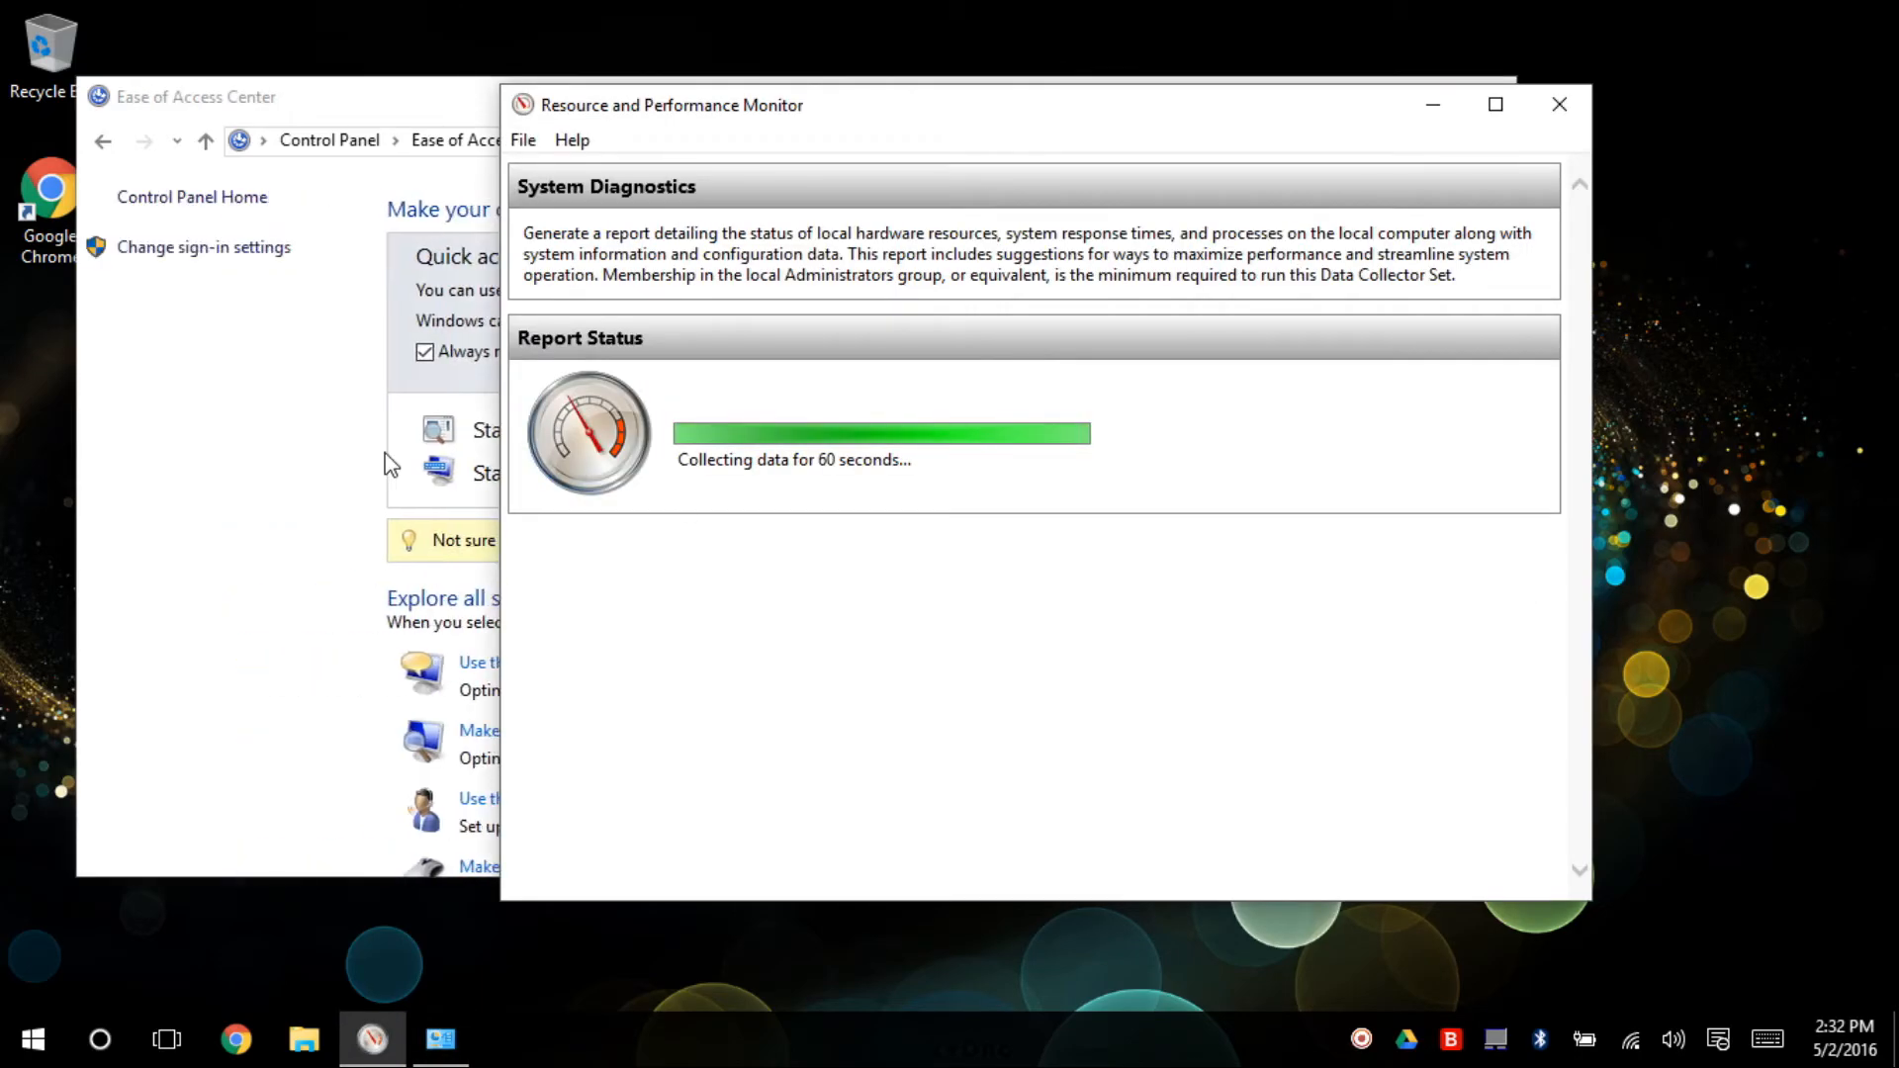
# Return to the Ease of Access Center window and close it.
pyautogui.click(382, 455)
pyautogui.click(892, 353)
pyautogui.click(1493, 106)
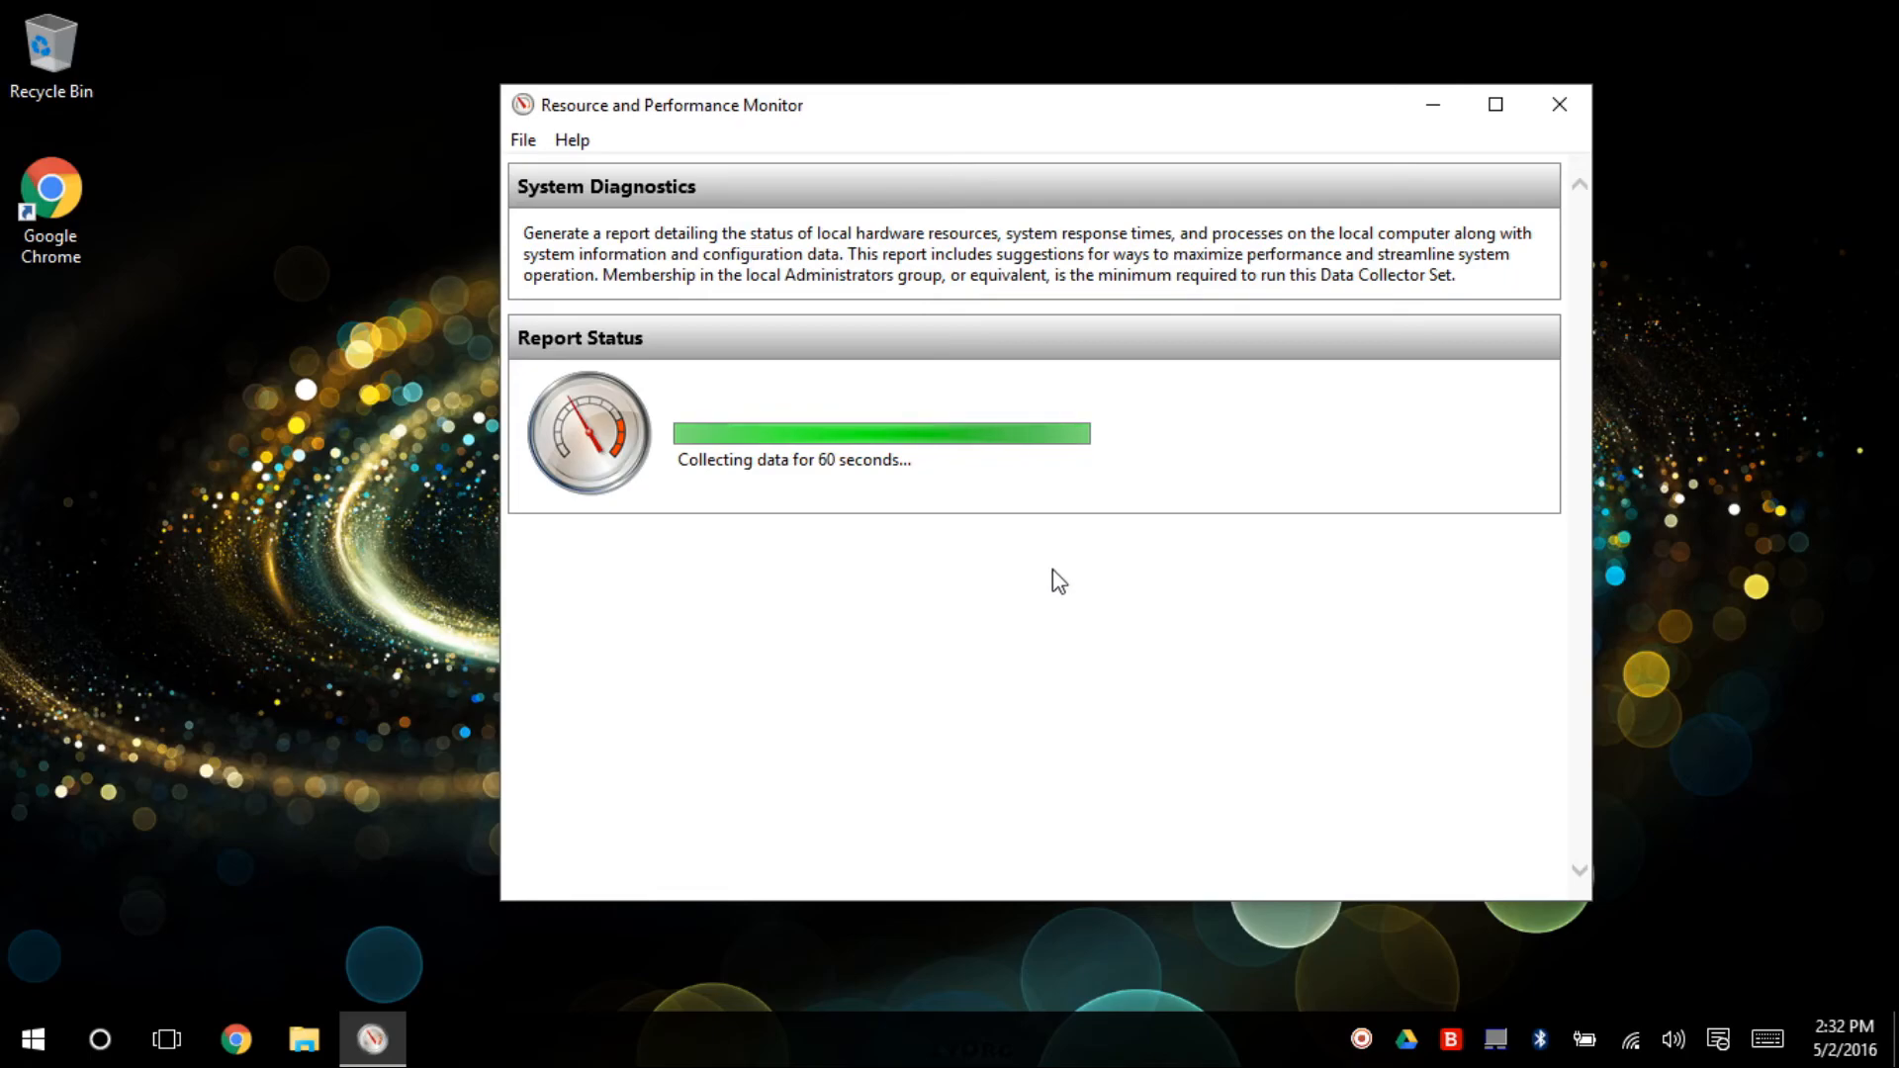
# Switch to Google Chrome, maximize it, check the notifications and comments on the YouTube dashboard, and close the browser.
pyautogui.click(236, 1039)
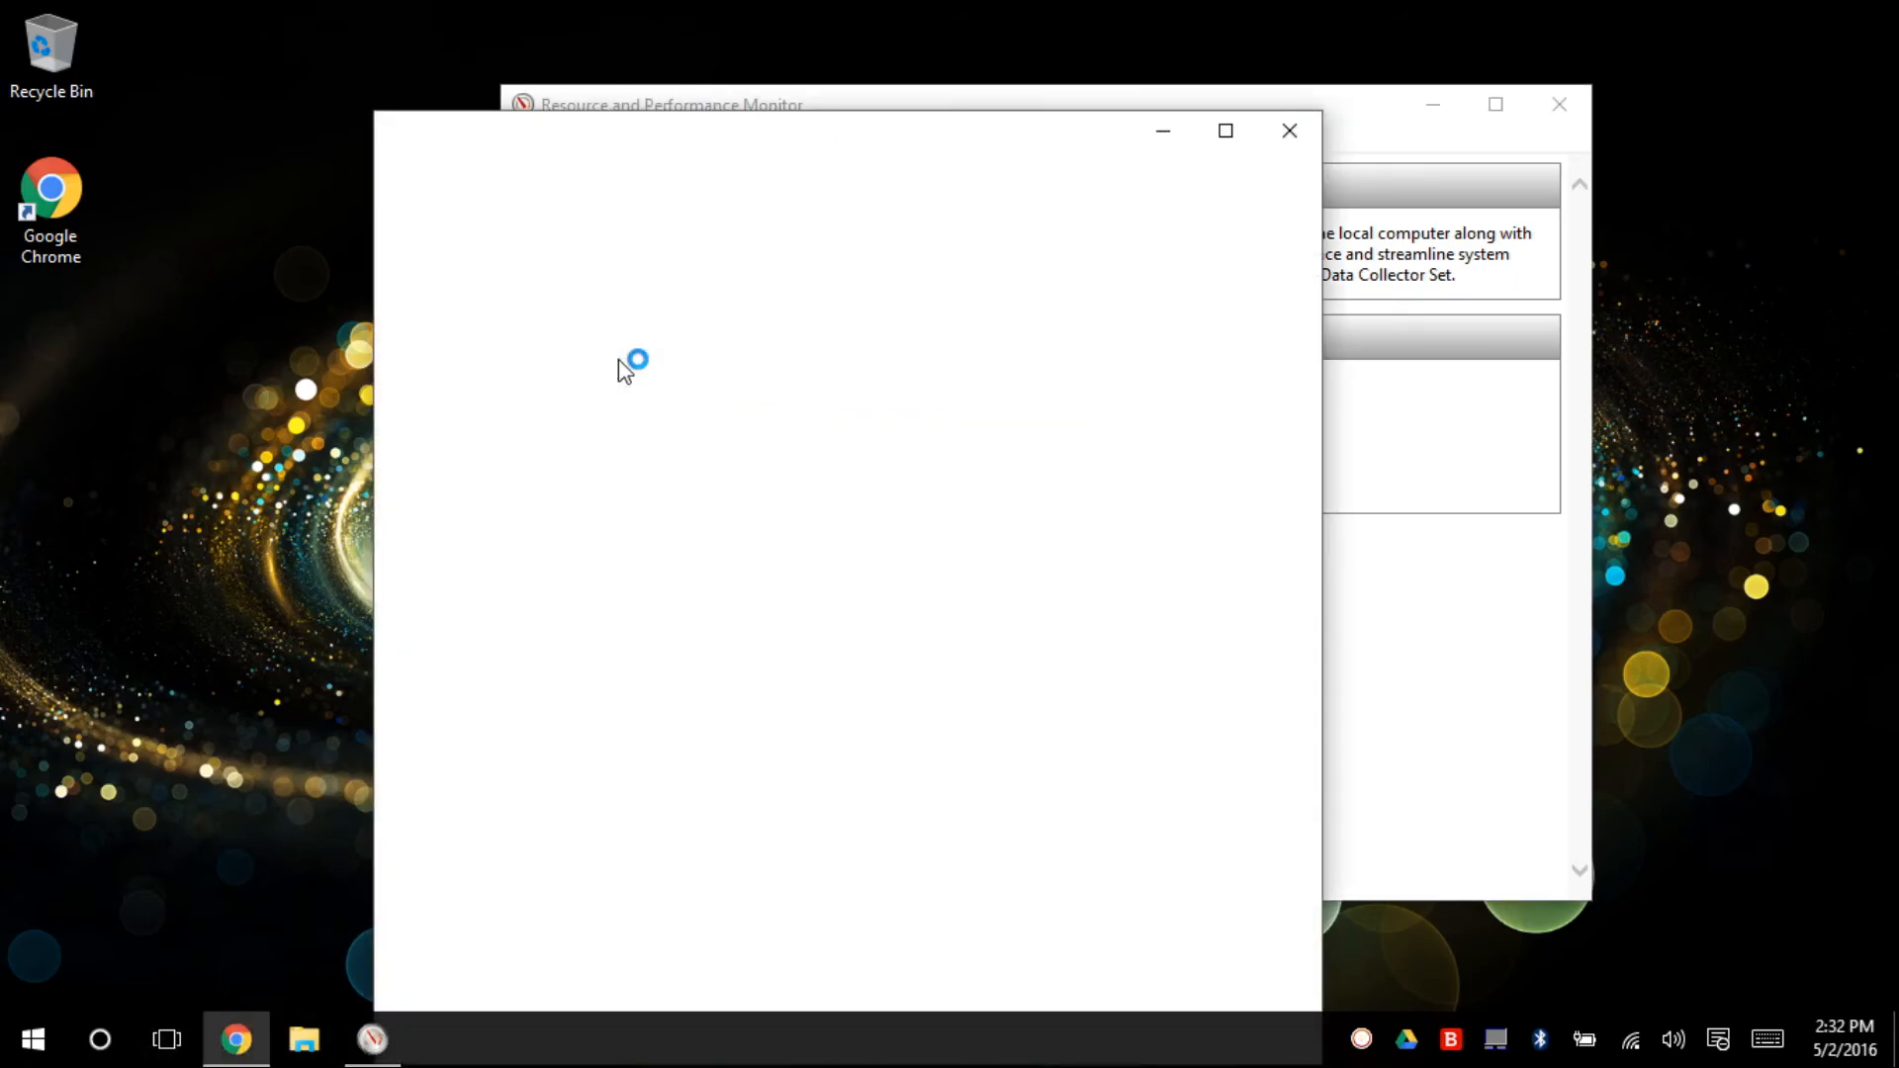
pyautogui.click(960, 235)
pyautogui.moveTo(950, 178); pyautogui.dragTo(903, 4)
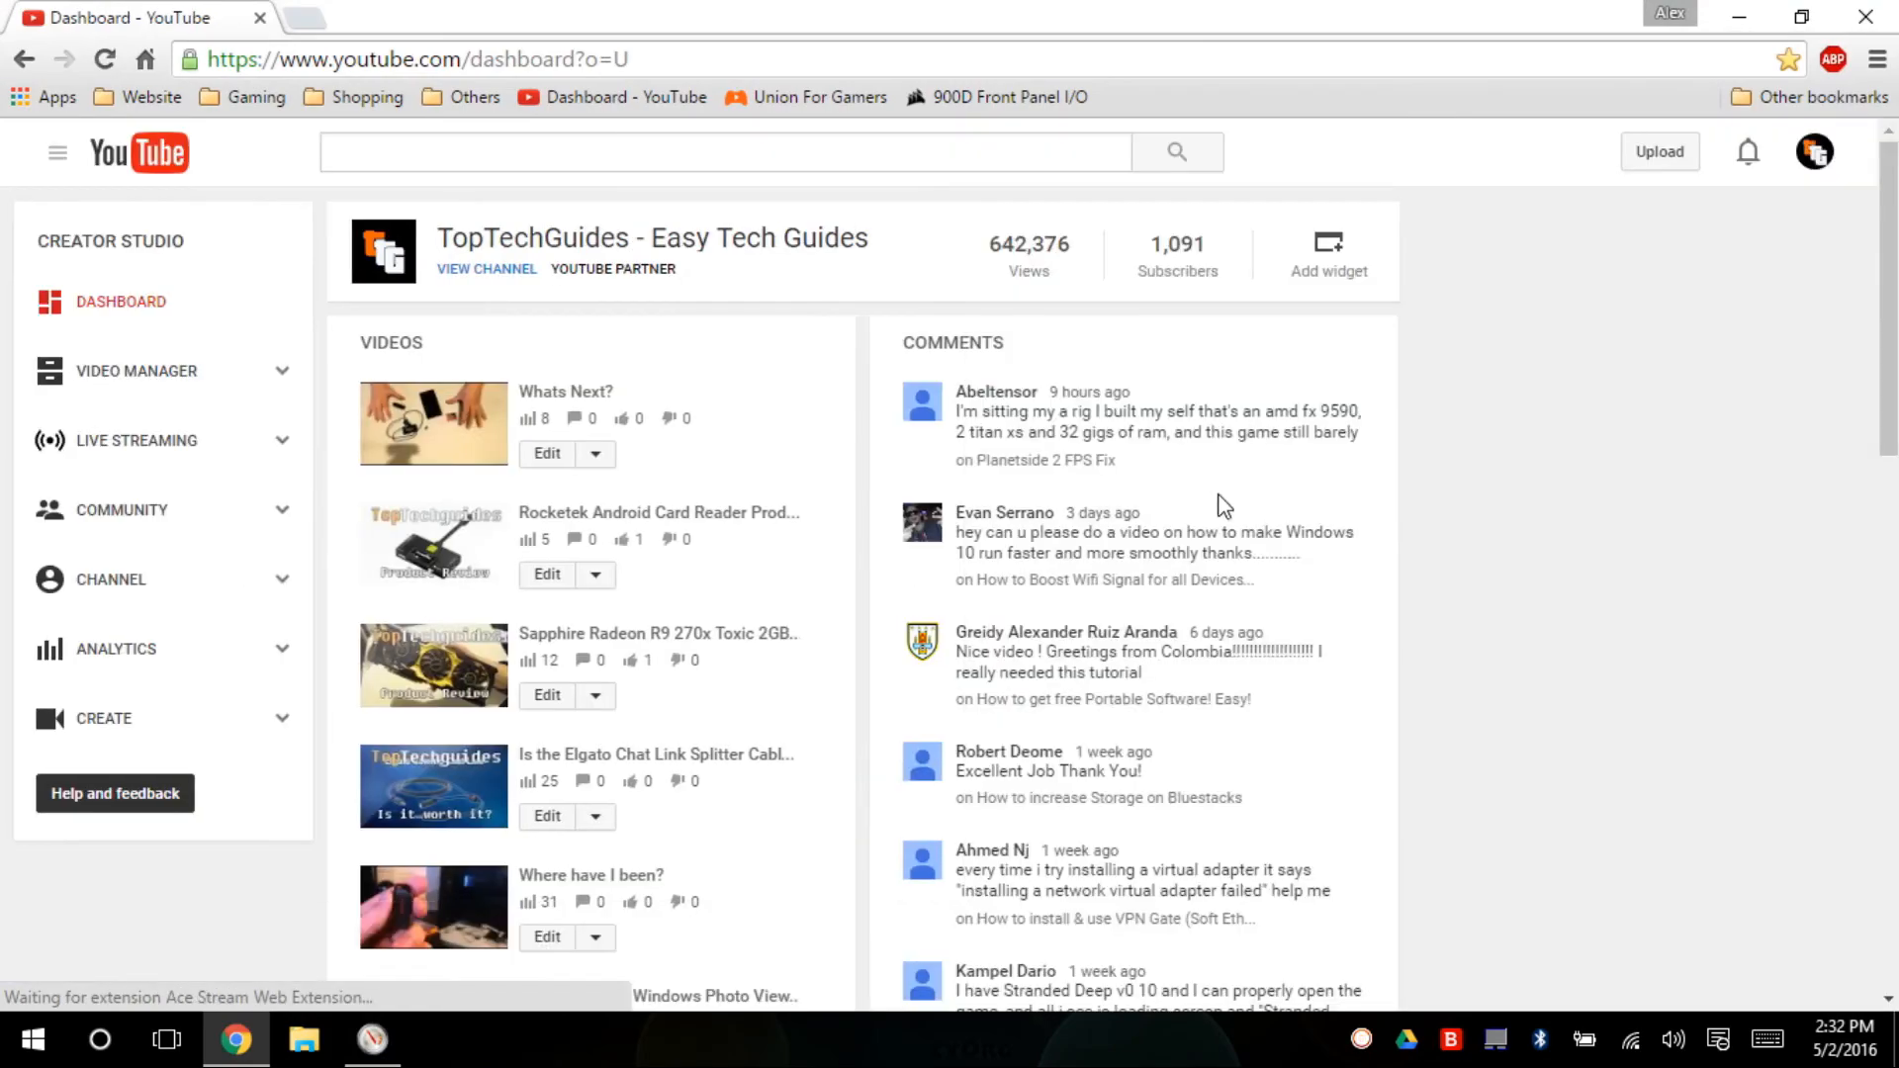
pyautogui.click(1751, 161)
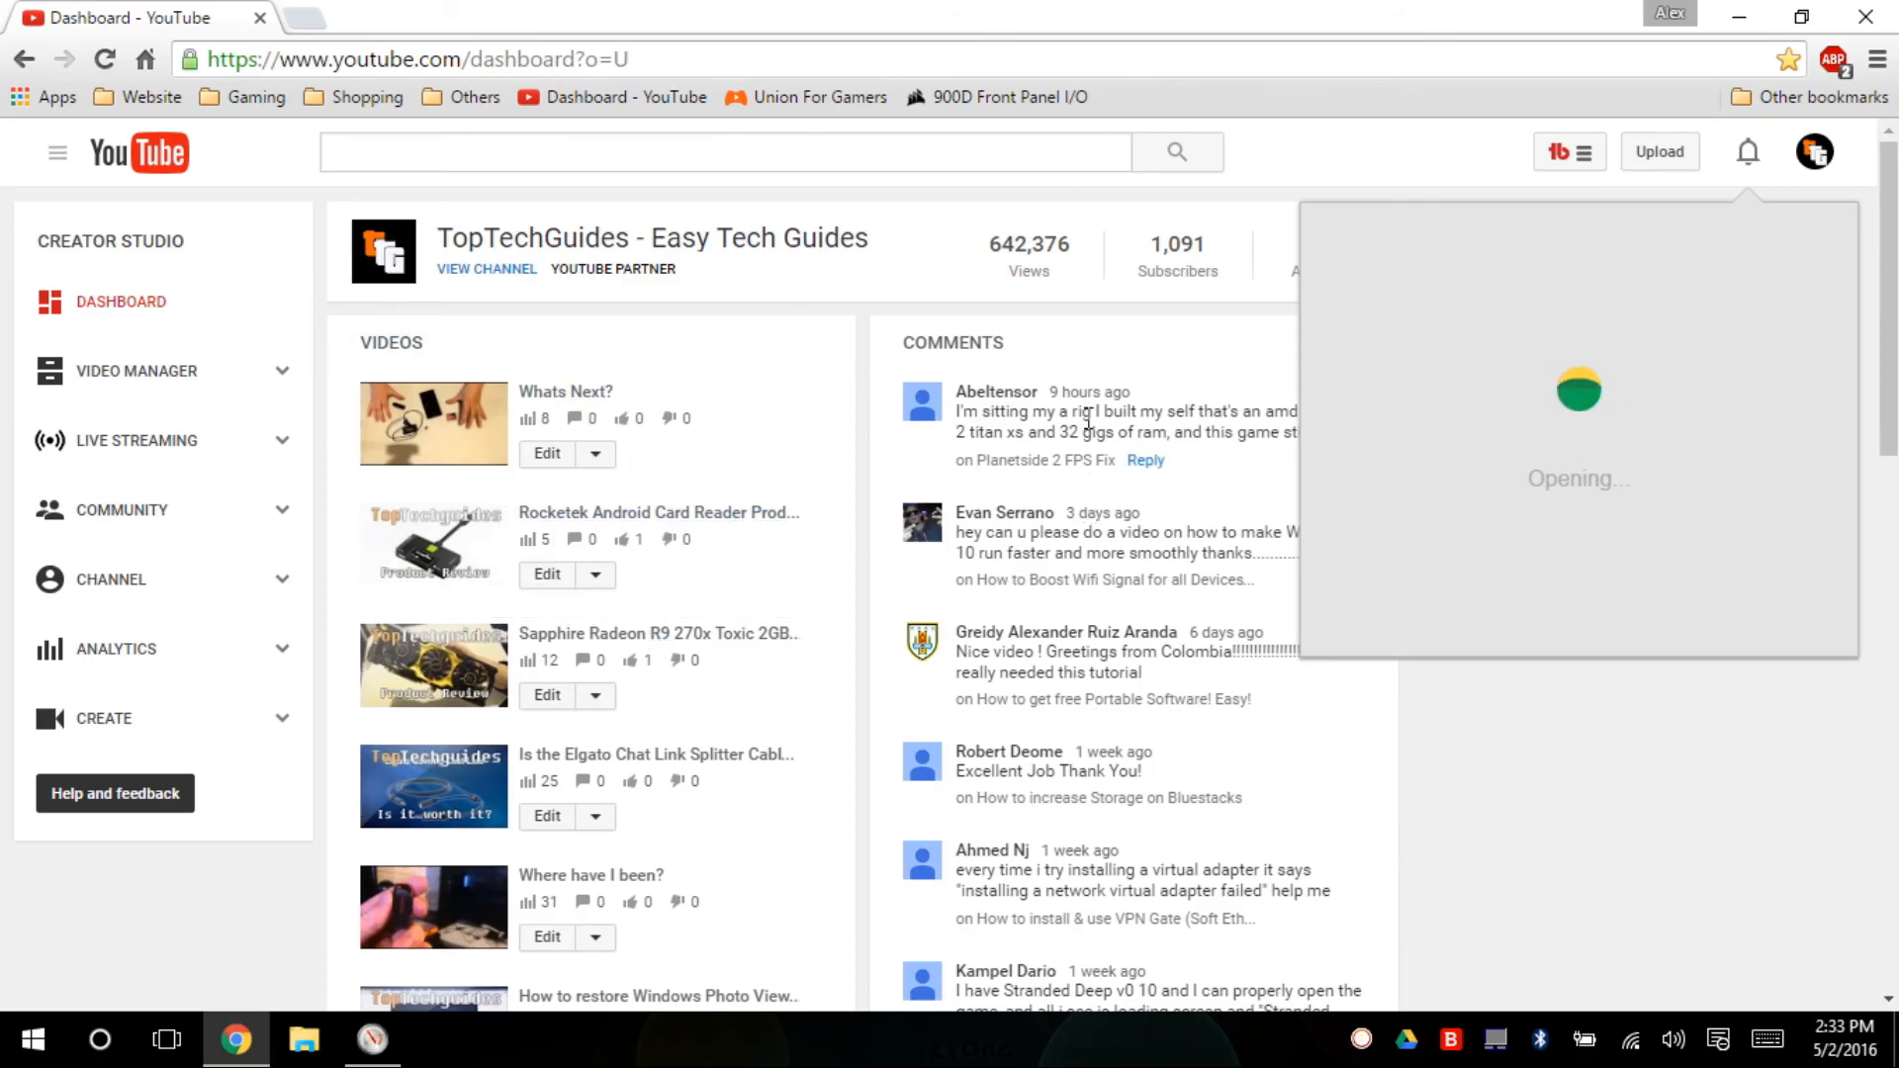
pyautogui.click(1026, 551)
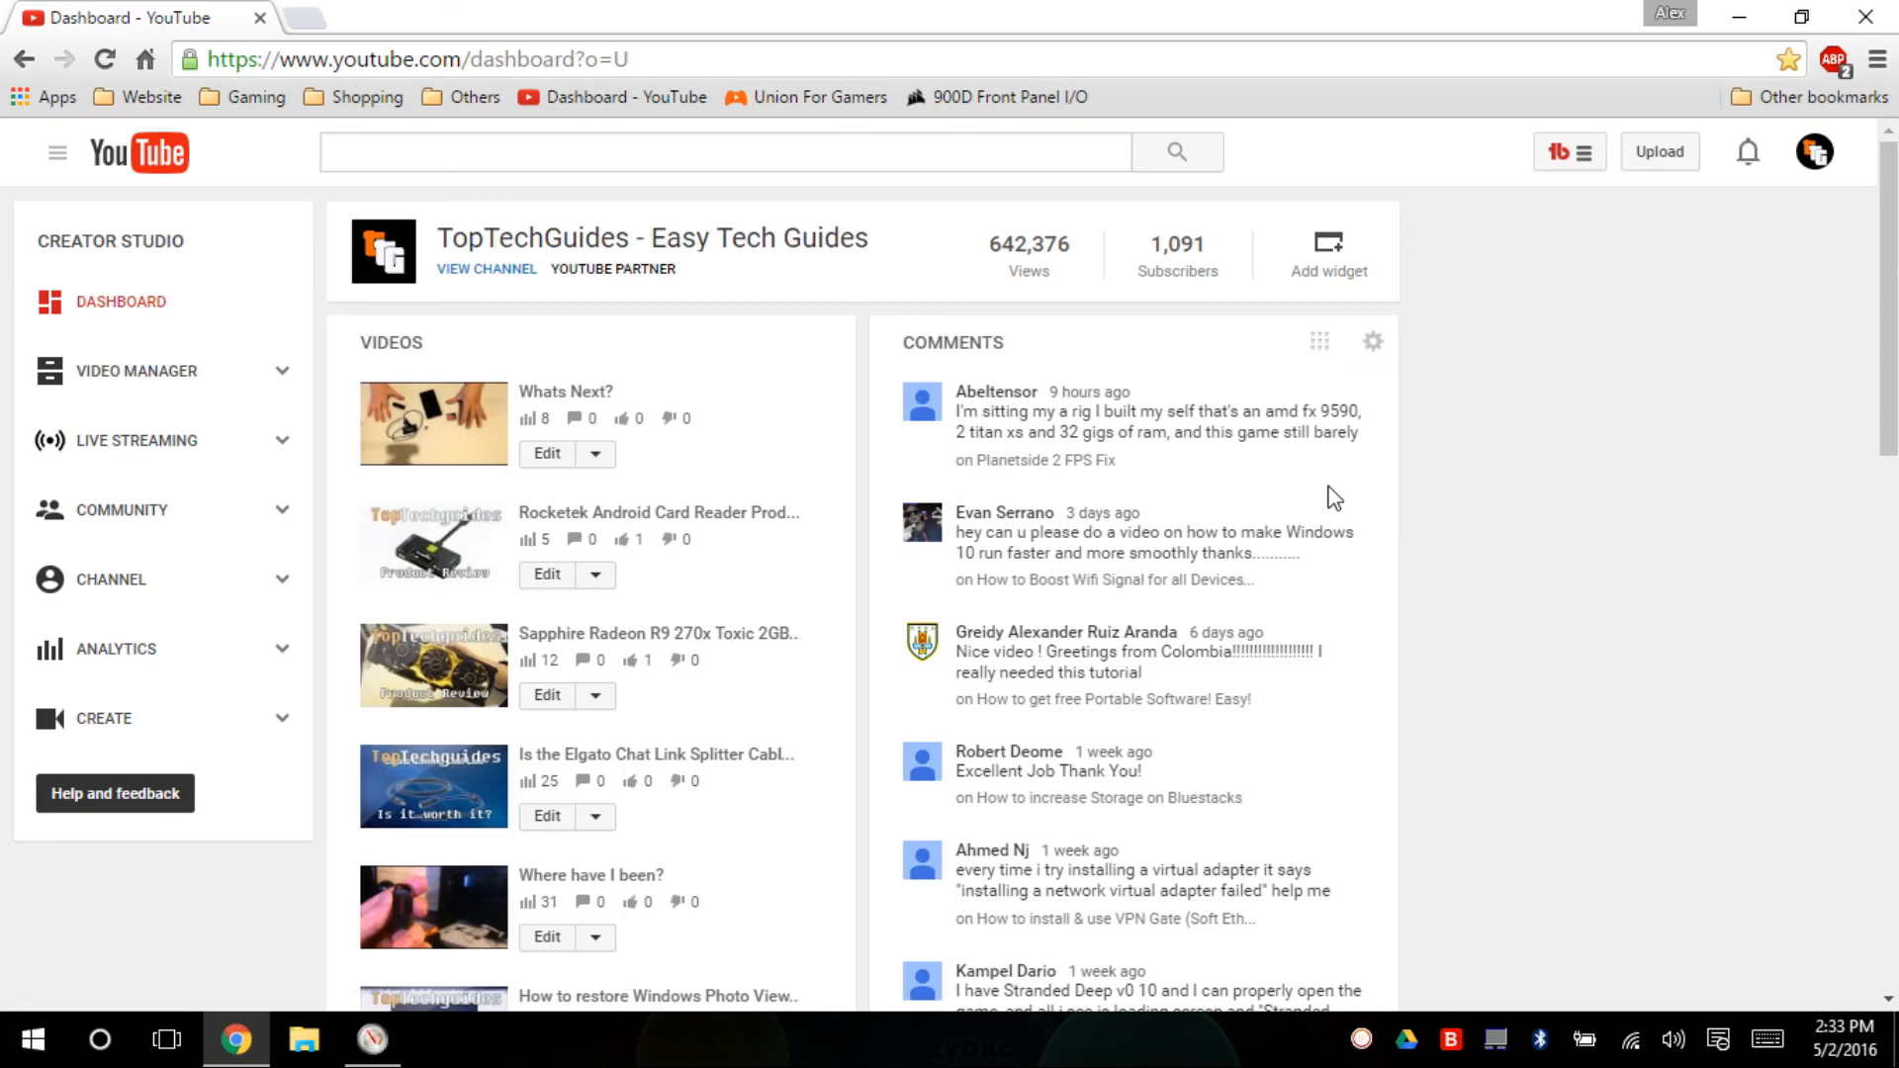
pyautogui.click(1866, 17)
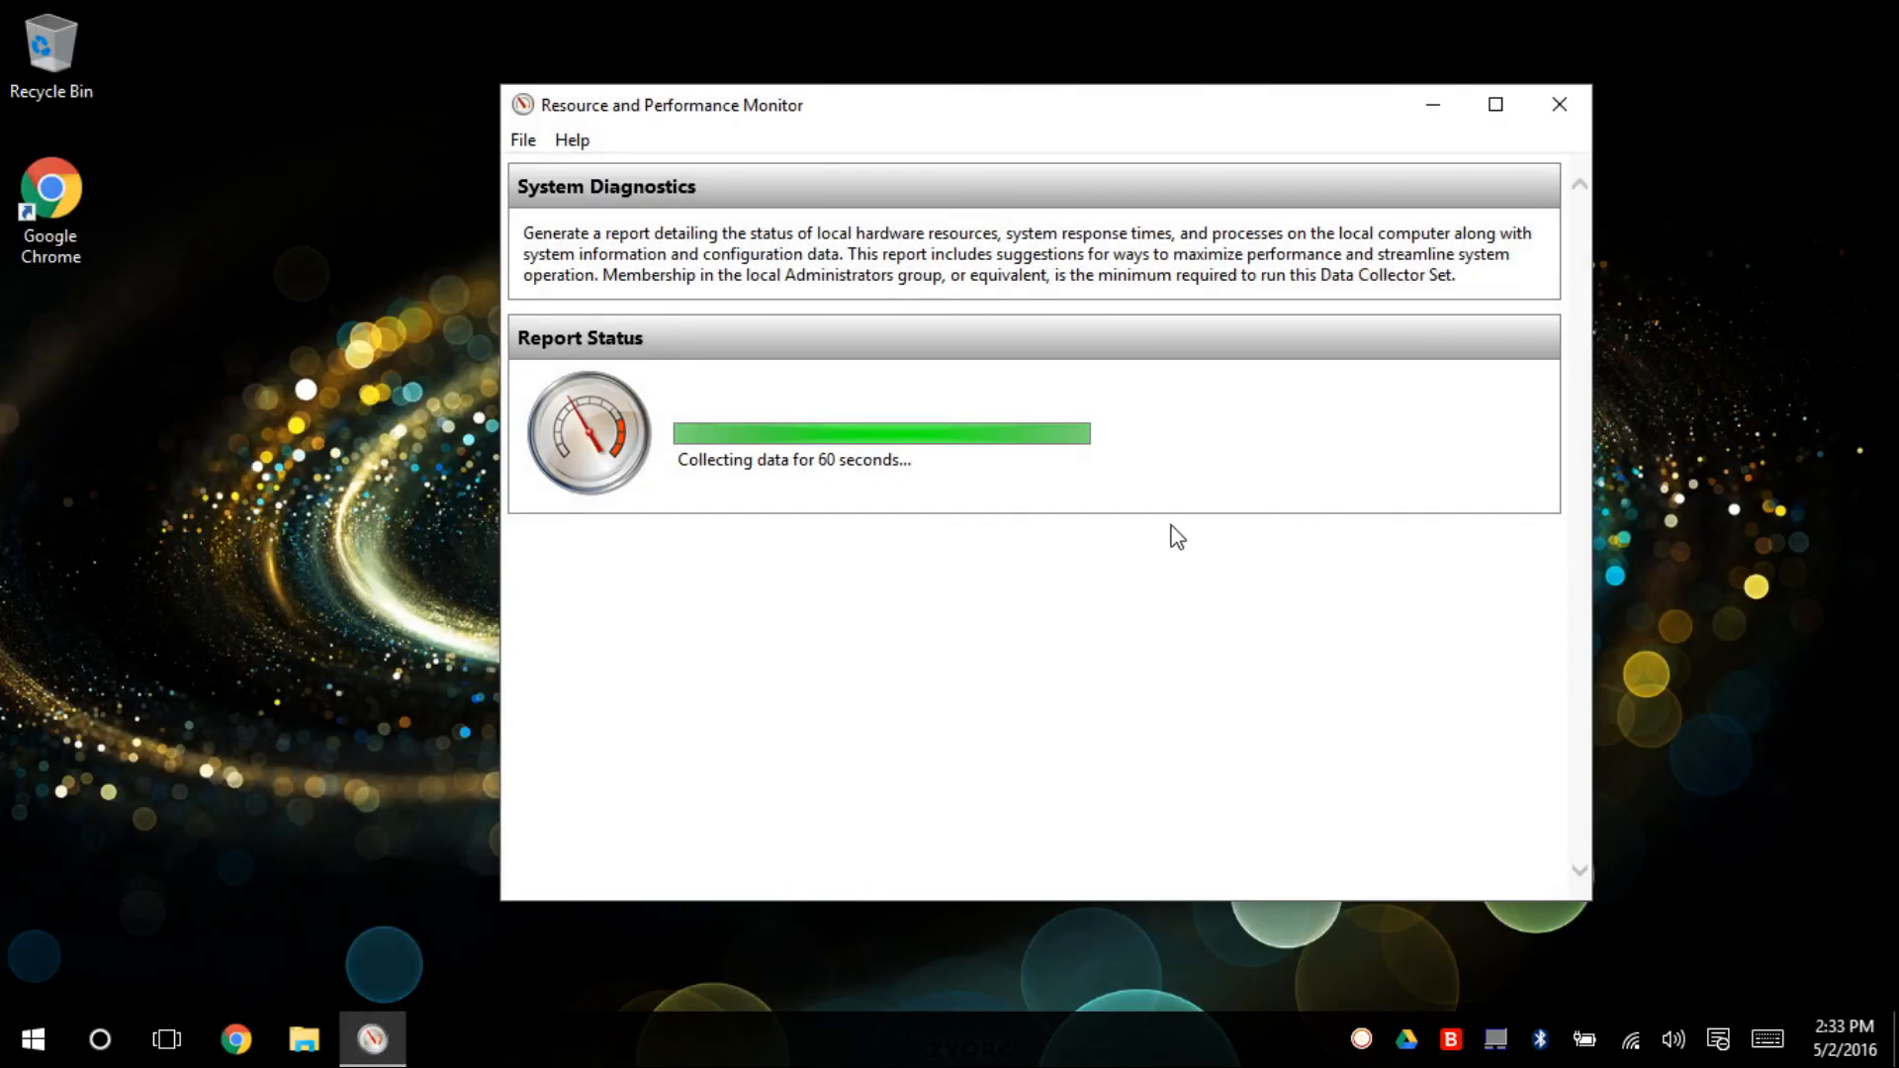